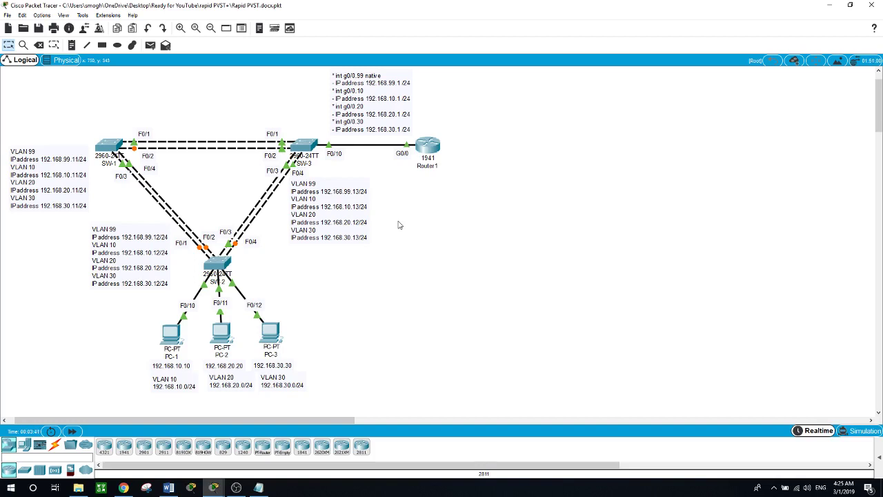
Open SW-2's command line and enter interface configuration for the range f0/10-12
{"action": "left_click", "coordinate": [218, 263]}
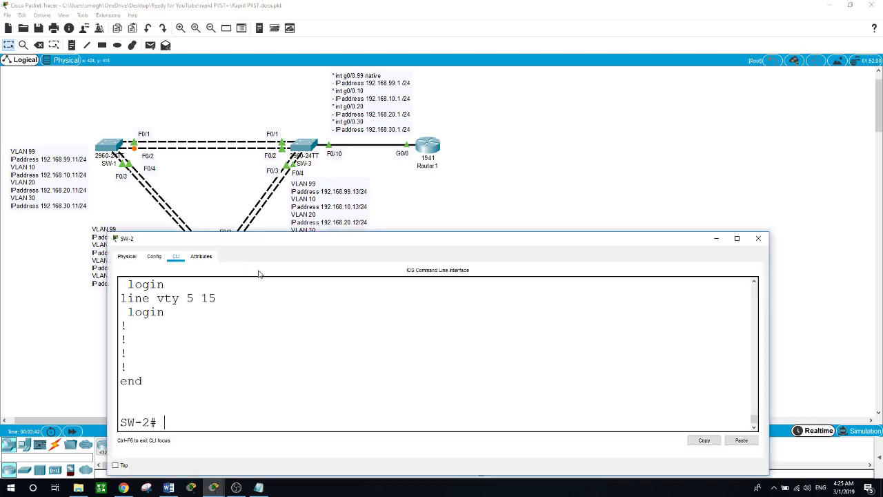
{"action": "left_click_drag", "start_coordinate": [418, 241], "coordinate": [454, 226]}
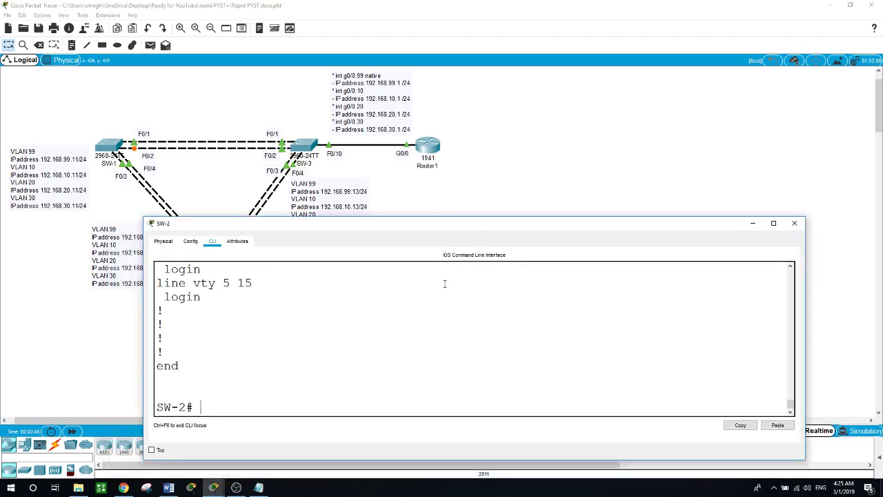
{"action": "type", "text": "conf t"}
{"action": "key", "text": "Return"}
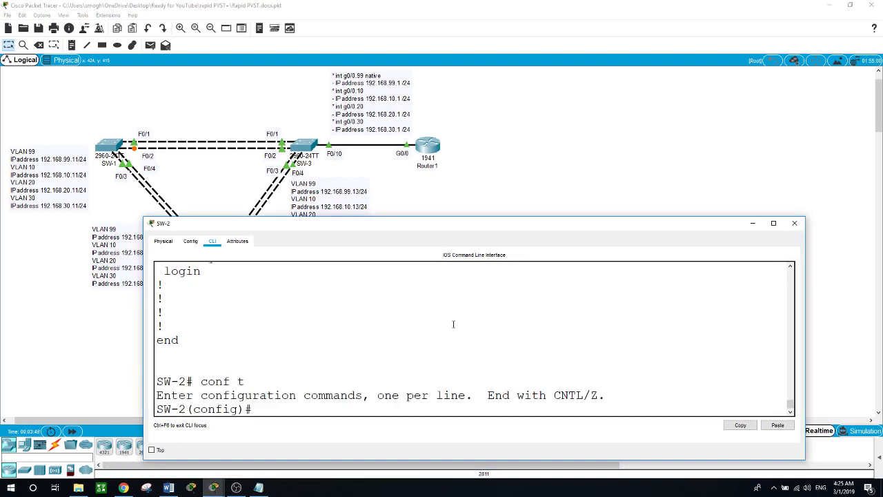
{"action": "type", "text": "int range f0/10-12"}
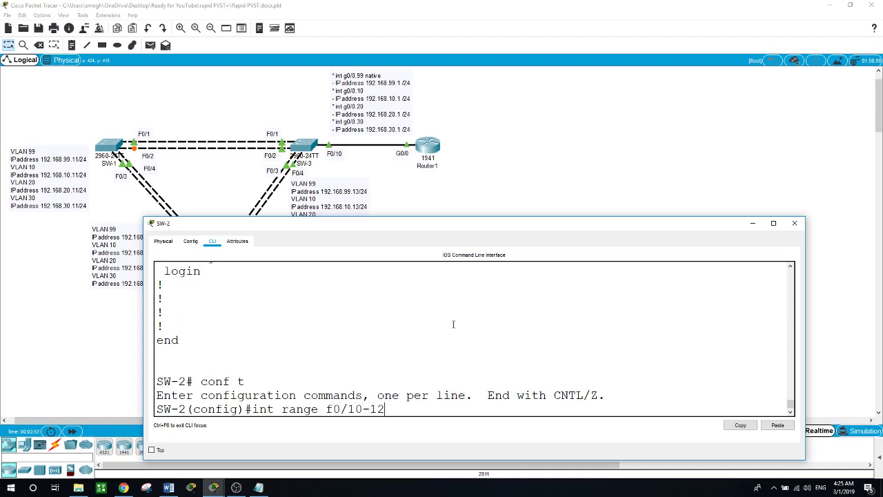
{"action": "left_click_drag", "start_coordinate": [445, 227], "coordinate": [529, 176]}
{"action": "key", "text": "Return"}
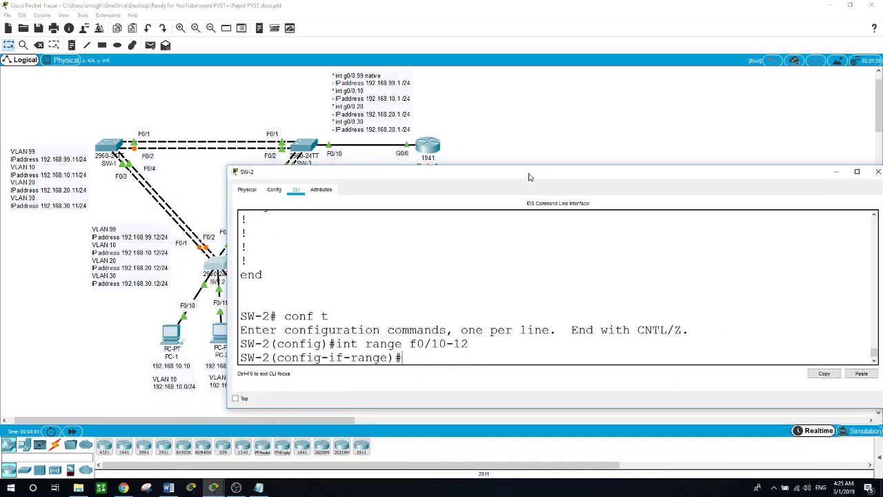
Set SW-2's selected port range to switchport mode access and enable the ports with no shut
{"action": "type", "text": "swi"}
{"action": "key", "text": "Tab"}
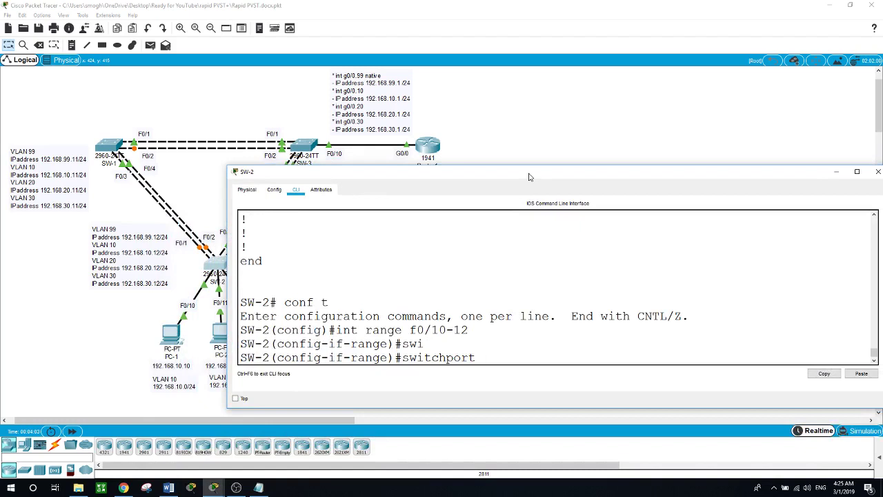
{"action": "type", "text": "mo"}
{"action": "key", "text": "Tab"}
{"action": "type", "text": "acc"}
{"action": "key", "text": "Tab"}
{"action": "type", "text": "n"}
{"action": "key", "text": "BackSpace"}
{"action": "key", "text": "BackSpace"}
{"action": "key", "text": "BackSpace"}
{"action": "key", "text": "Return"}
{"action": "type", "text": "no shut"}
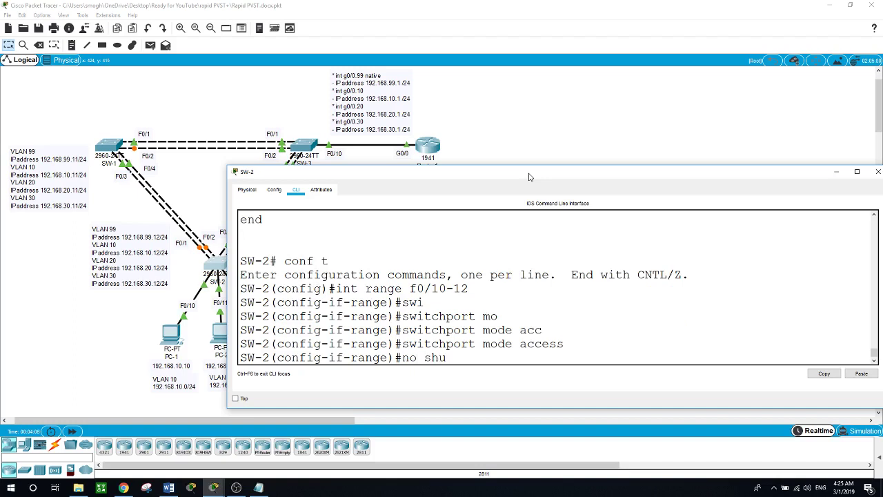
{"action": "key", "text": "Return"}
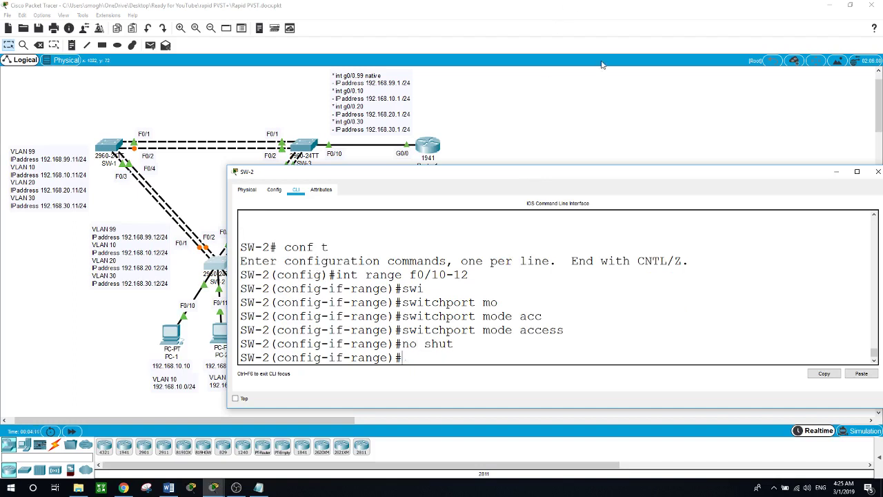
{"action": "left_click", "coordinate": [582, 98]}
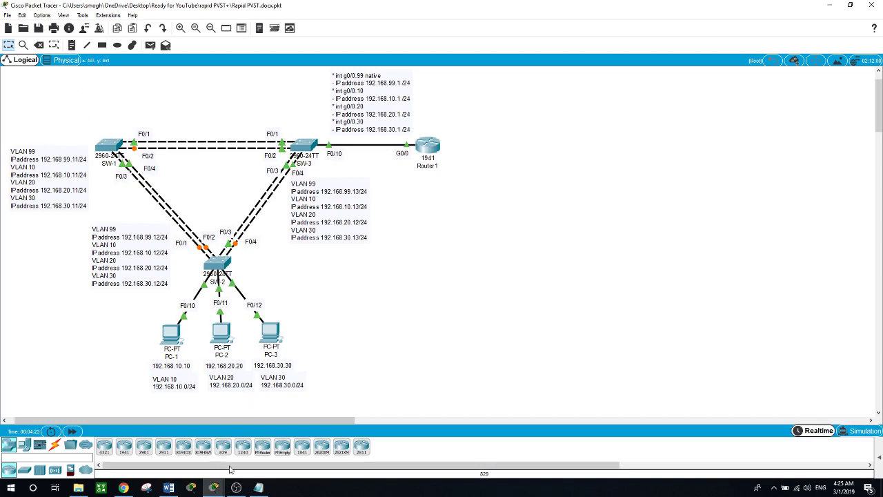
Switch to the Notepad notes and copy the VLAN creation commands for VLANs 10 to 80 and 99
{"action": "left_click", "coordinate": [258, 487]}
{"action": "scroll", "coordinate": [754, 229], "scroll_direction": "up", "scroll_amount": 11}
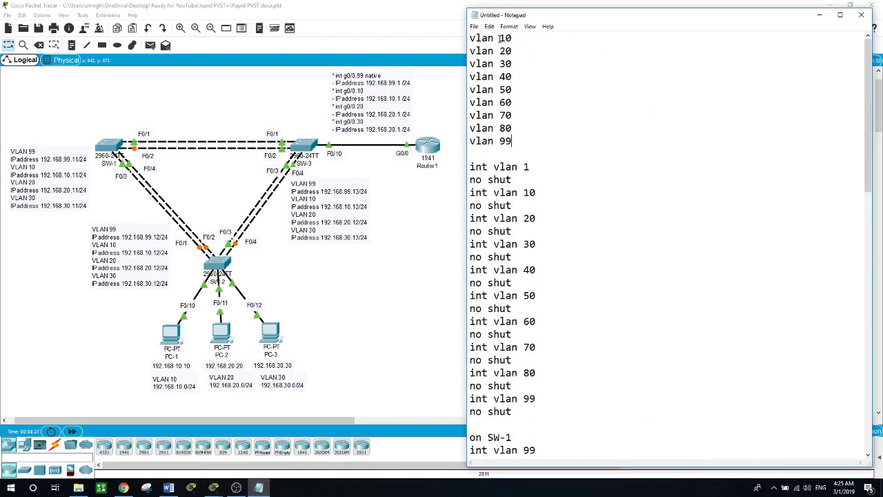
{"action": "left_click_drag", "start_coordinate": [469, 40], "coordinate": [535, 138]}
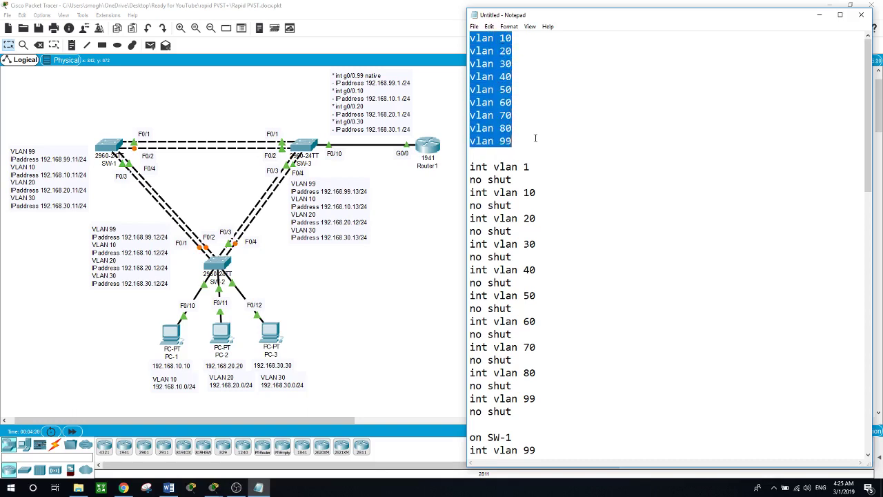
{"action": "right_click", "coordinate": [498, 95]}
{"action": "left_click", "coordinate": [514, 122]}
Create VLANs 10, 20, 30, 40, 50, 60, 70, 80 and 99 on SW-1 by pasting the copied commands in global configuration mode
{"action": "left_click", "coordinate": [108, 147]}
{"action": "type", "text": "en"}
{"action": "key", "text": "Return"}
{"action": "type", "text": "conf t"}
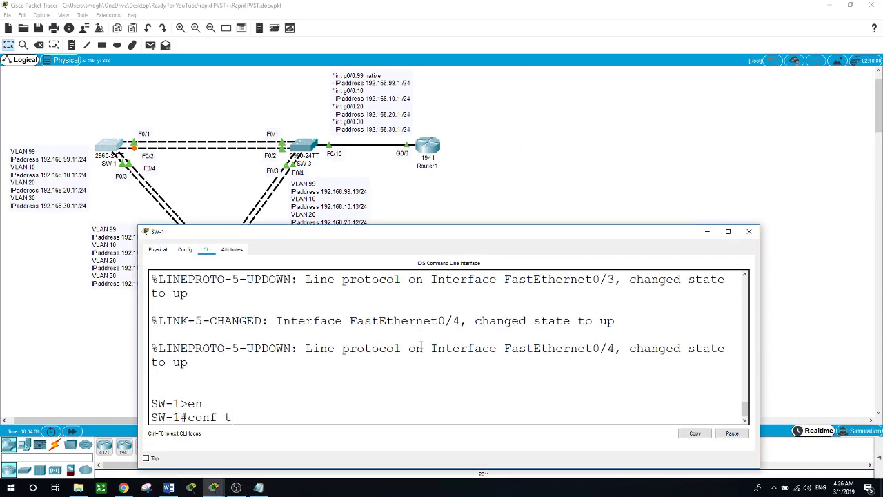
{"action": "key", "text": "Return"}
{"action": "right_click", "coordinate": [421, 345]}
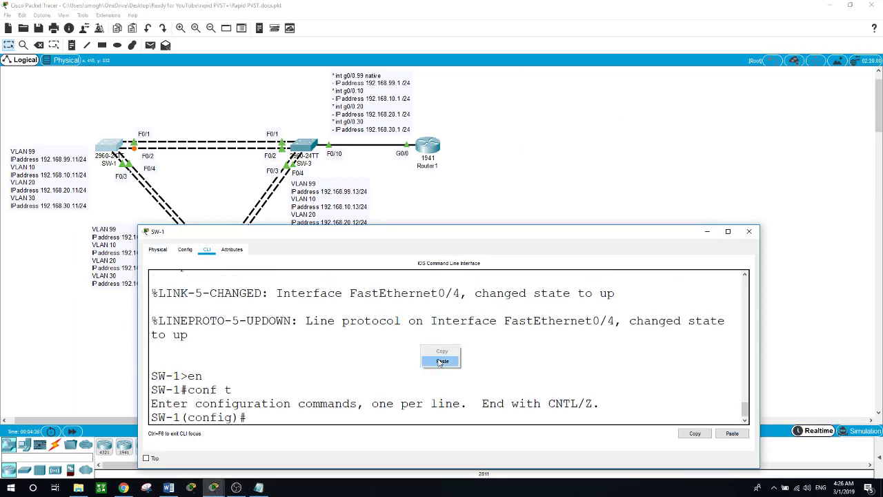
{"action": "left_click", "coordinate": [438, 359]}
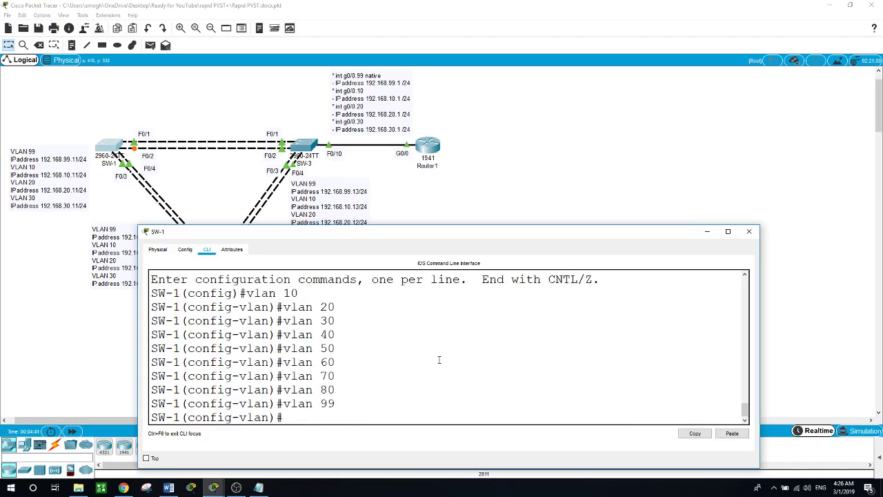
Create VLANs 10 to 80 and 99 on SW-3 by pasting the same commands in global configuration mode
{"action": "left_click", "coordinate": [304, 148]}
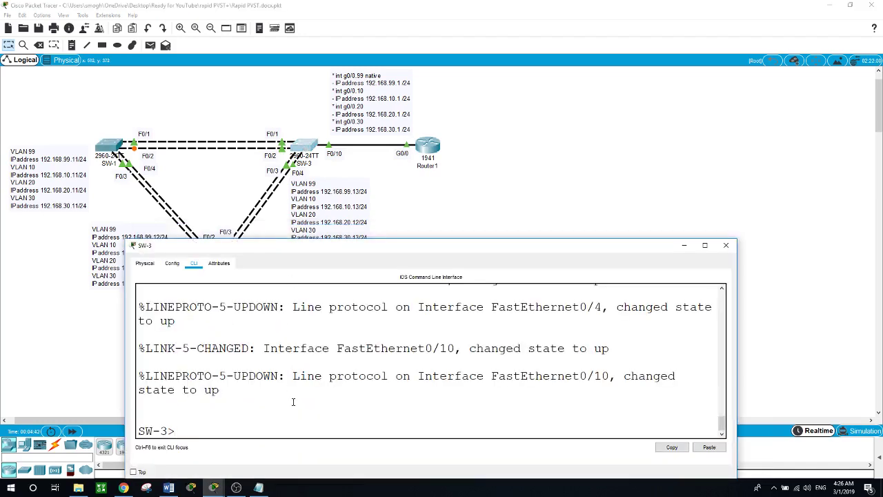
{"action": "type", "text": "en"}
{"action": "key", "text": "Return"}
{"action": "type", "text": "conf t"}
{"action": "key", "text": "Return"}
{"action": "right_click", "coordinate": [294, 402]}
{"action": "left_click", "coordinate": [312, 418]}
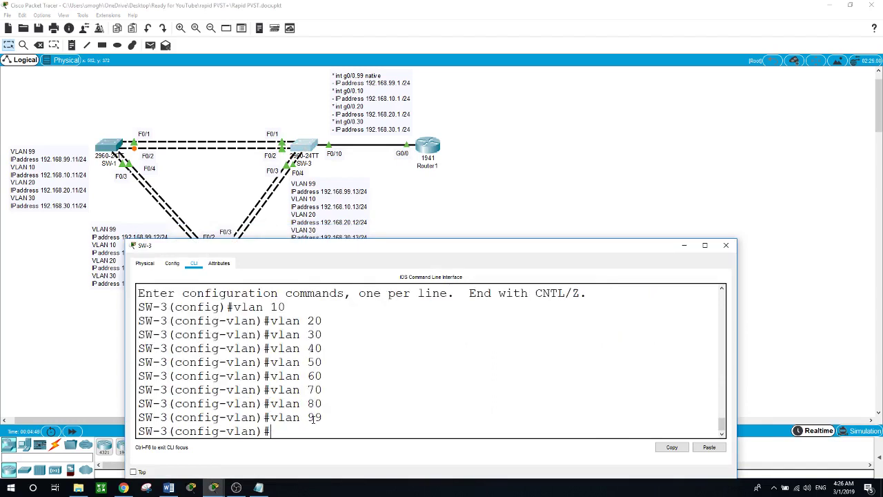
{"action": "left_click", "coordinate": [75, 376]}
Exit SW-2's interface range mode and paste the commands creating VLANs 10 to 80 and 99
{"action": "left_click", "coordinate": [219, 269]}
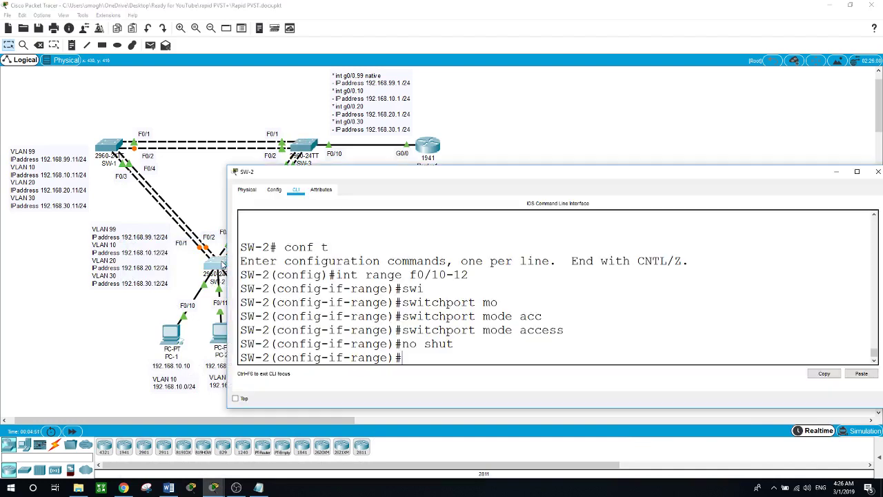
{"action": "type", "text": "exit"}
{"action": "key", "text": "Return"}
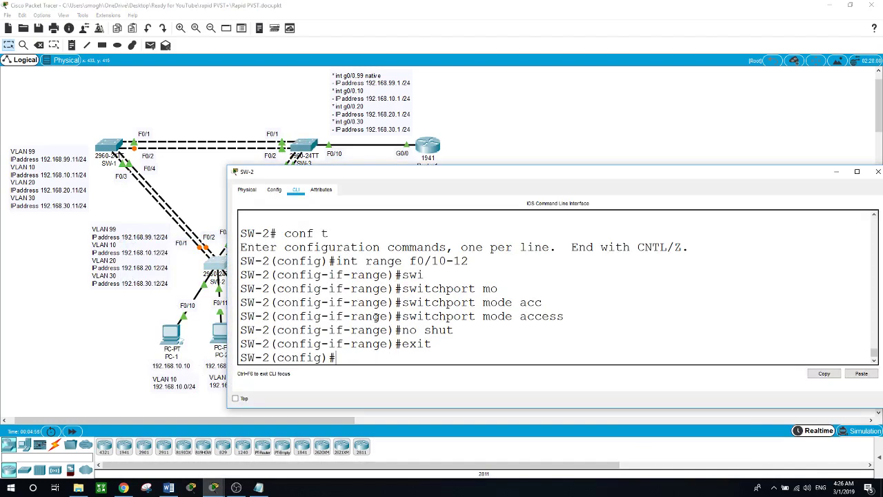
{"action": "right_click", "coordinate": [338, 311]}
{"action": "left_click", "coordinate": [354, 316]}
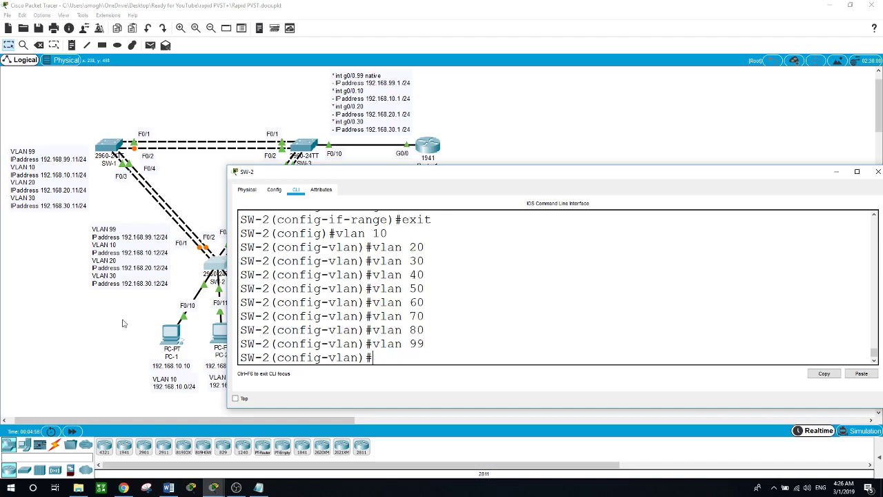
{"action": "left_click", "coordinate": [184, 400]}
Copy the Notepad block of int vlan and no shut commands for VLANs 1, 10 to 80 and 99
{"action": "left_click", "coordinate": [258, 488]}
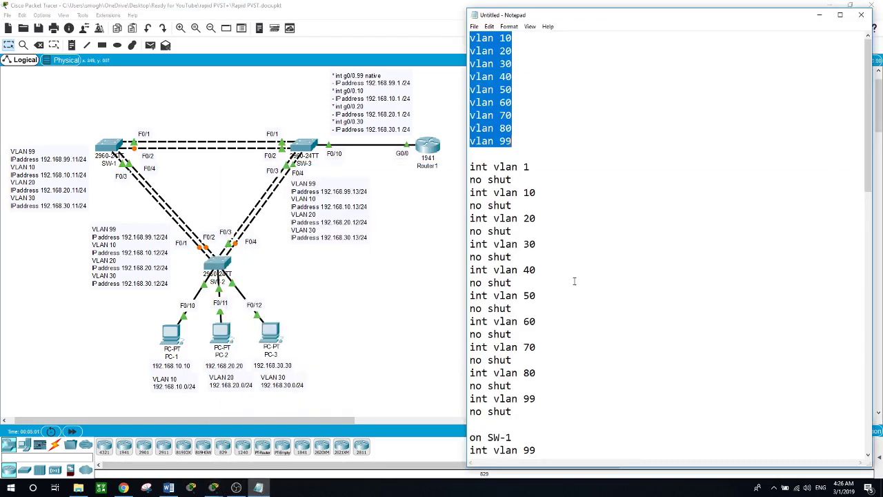
{"action": "left_click_drag", "start_coordinate": [471, 166], "coordinate": [553, 411]}
{"action": "right_click", "coordinate": [489, 202]}
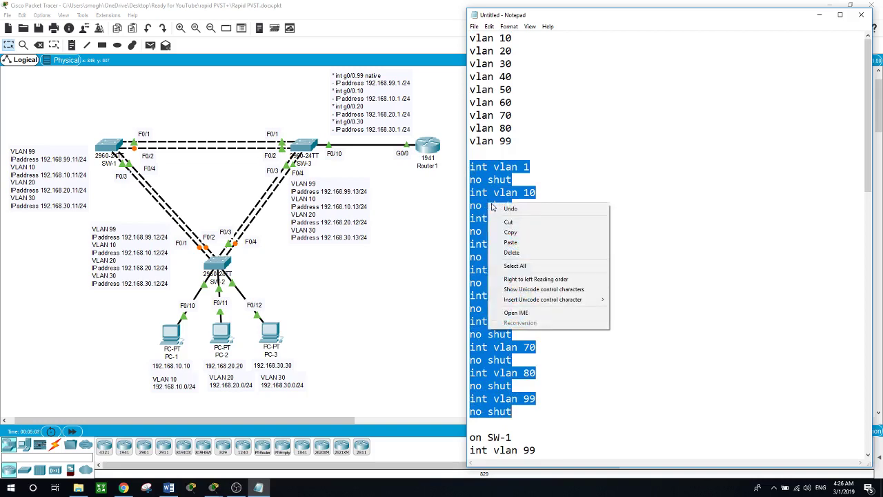
{"action": "left_click", "coordinate": [510, 234]}
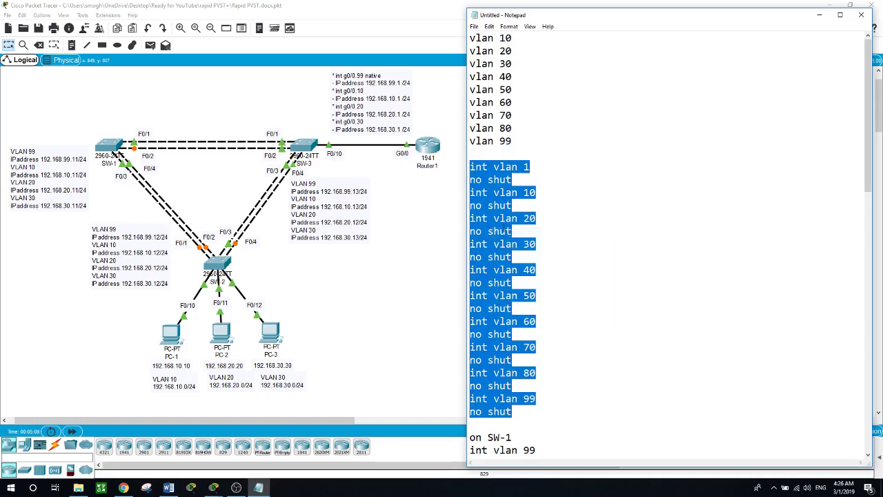
Exit VLAN configuration on SW-1 and paste the commands enabling VLAN interfaces 1, 10 to 80 and 99
{"action": "left_click", "coordinate": [112, 148]}
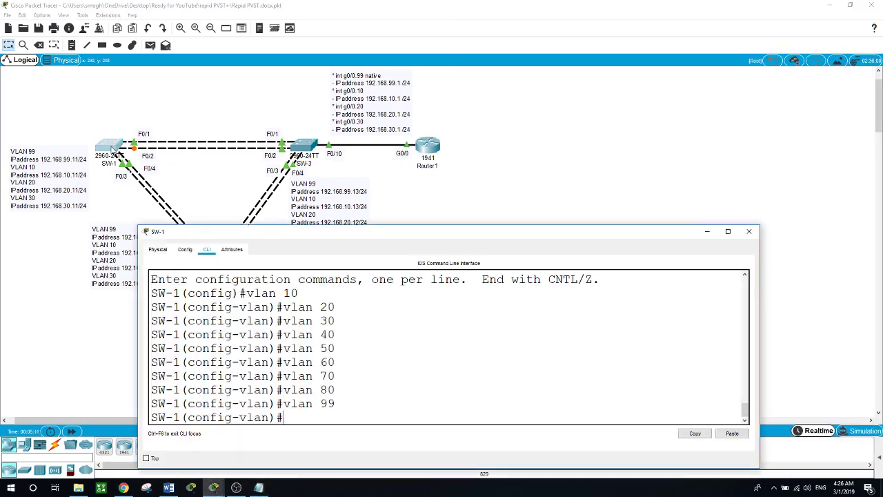
{"action": "type", "text": "exit"}
{"action": "key", "text": "Return"}
{"action": "right_click", "coordinate": [398, 361]}
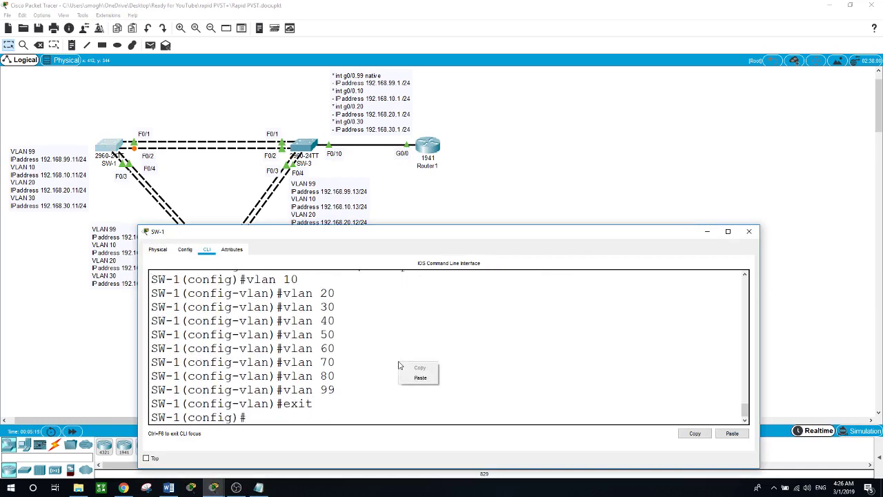
{"action": "left_click", "coordinate": [409, 378]}
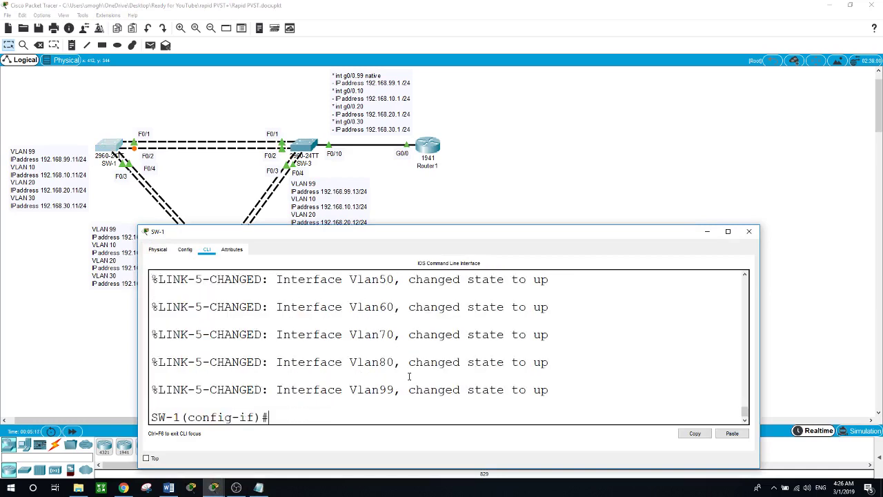
Exit VLAN configuration on SW-3 and paste the commands enabling VLAN interfaces 1, 10 to 80 and 99
{"action": "left_click", "coordinate": [302, 146]}
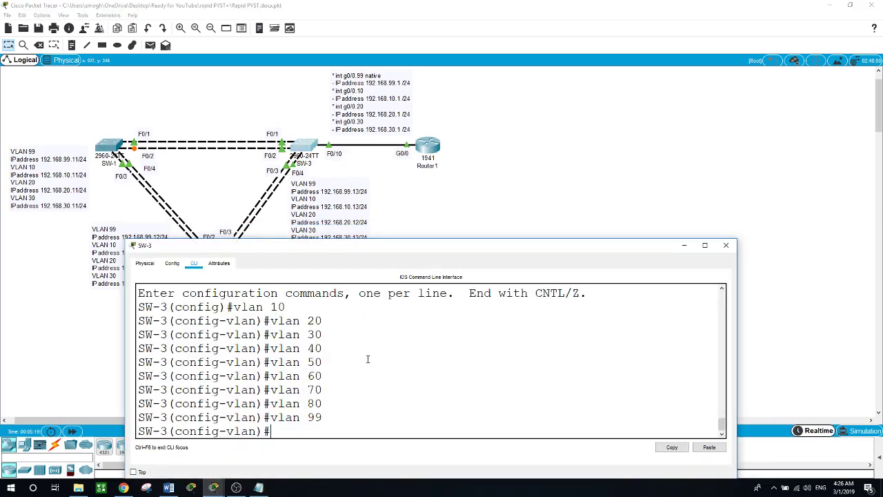
{"action": "type", "text": "exit"}
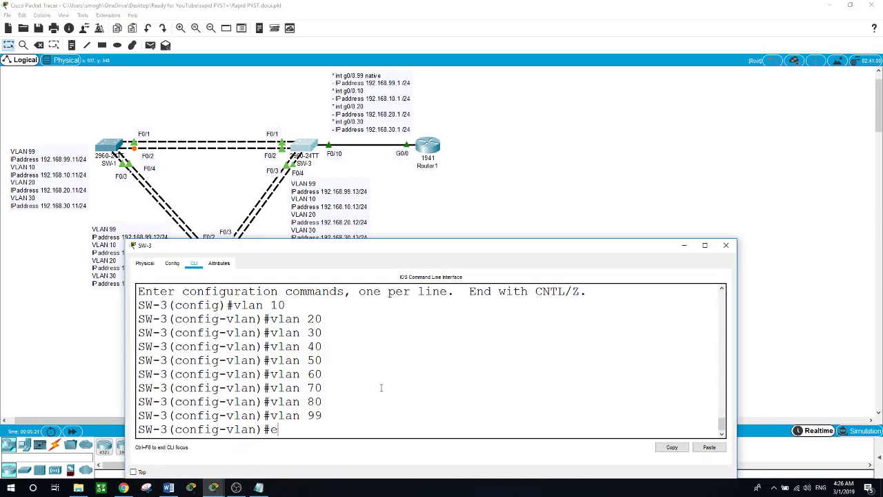
{"action": "key", "text": "Return"}
{"action": "right_click", "coordinate": [381, 388]}
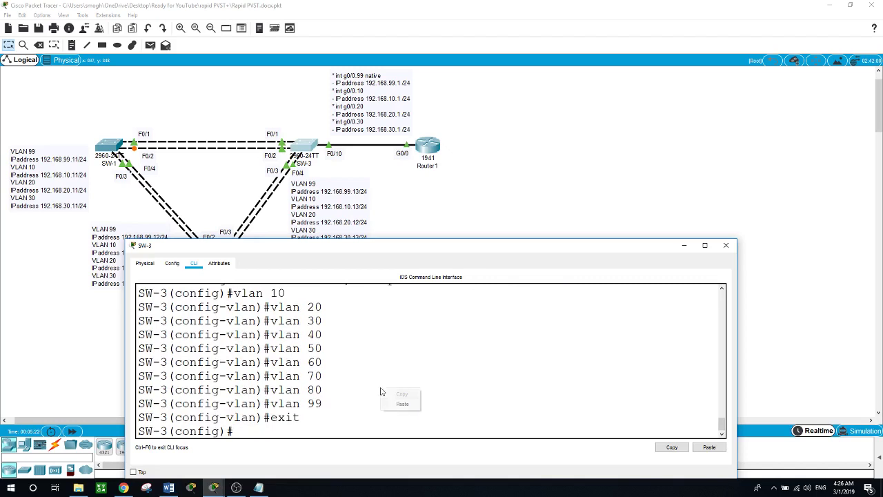
{"action": "left_click", "coordinate": [400, 406]}
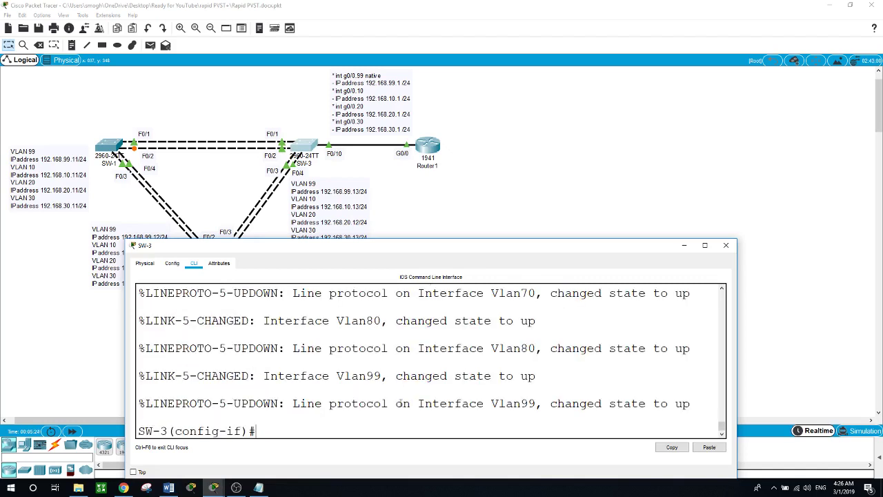
{"action": "left_click", "coordinate": [87, 373]}
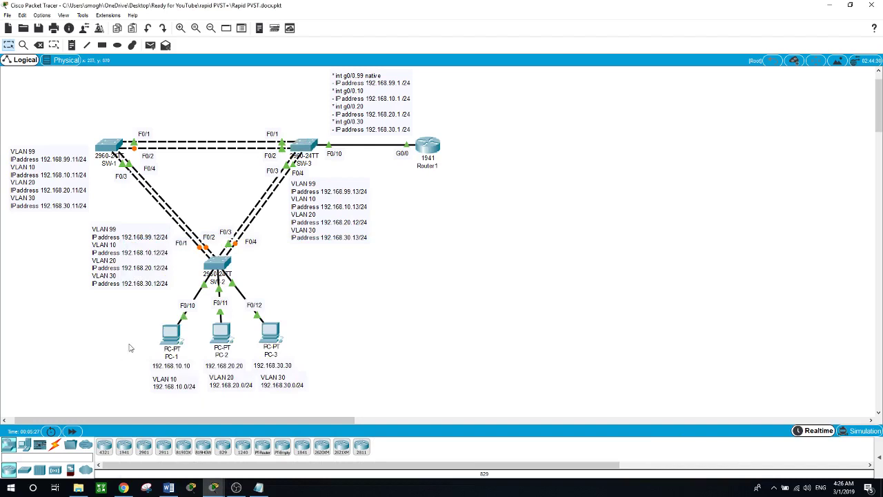
Exit VLAN configuration on SW-2 and paste the commands enabling VLAN interfaces 1, 10 to 80 and 99
{"action": "left_click", "coordinate": [223, 260]}
{"action": "type", "text": "exit"}
{"action": "key", "text": "Return"}
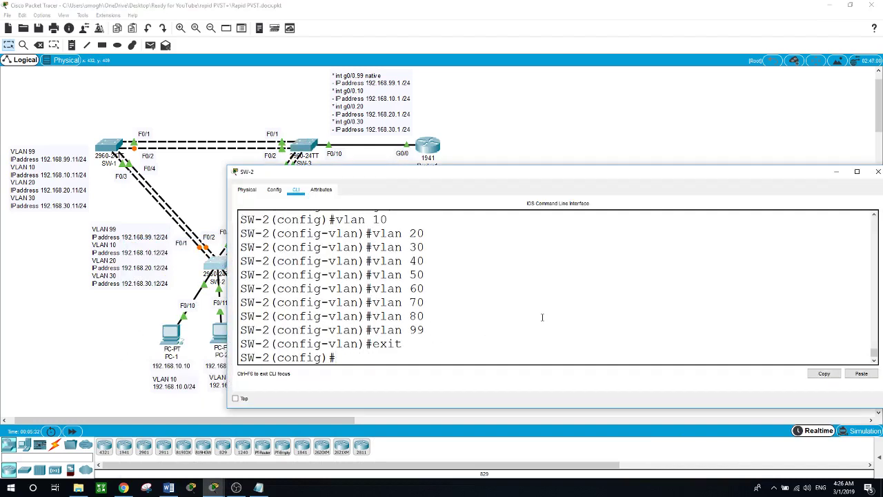
{"action": "right_click", "coordinate": [449, 273]}
{"action": "left_click", "coordinate": [470, 292]}
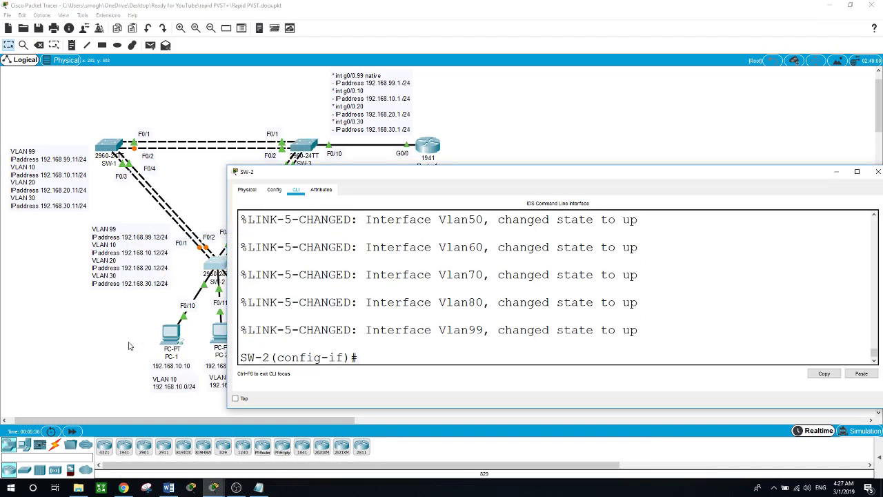
{"action": "key", "text": "alt+F4"}
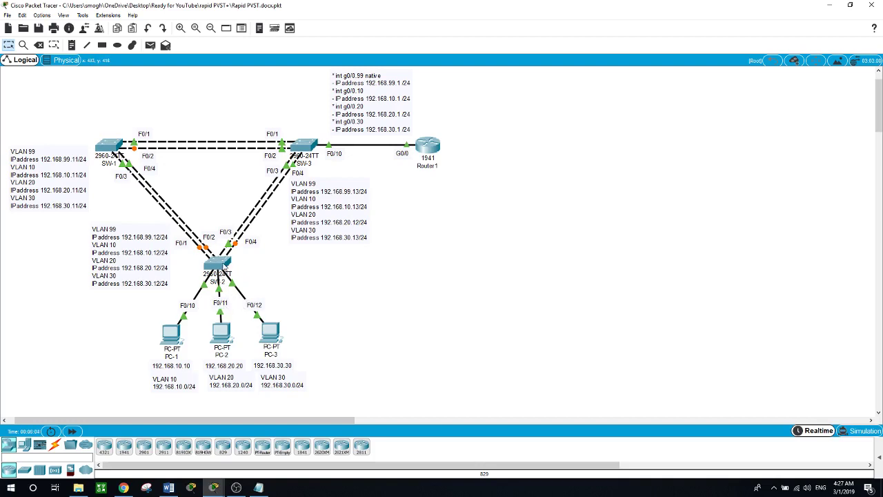
On SW-2, exit VLAN interface configuration and assign port f0/10 to access VLAN 10
{"action": "left_click", "coordinate": [223, 268]}
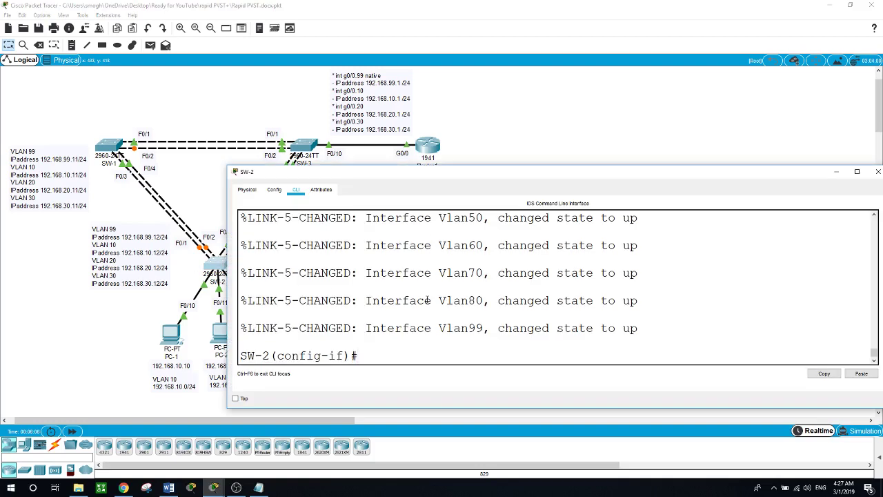
{"action": "type", "text": "exit"}
{"action": "key", "text": "Return"}
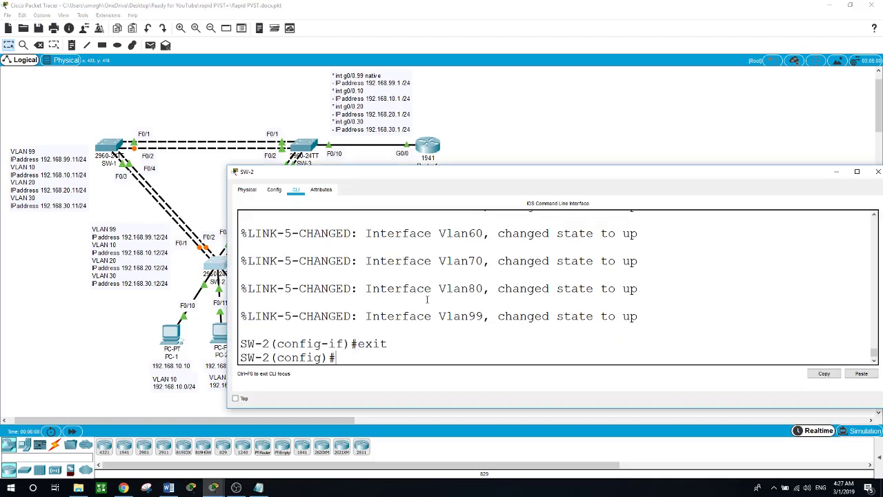
{"action": "type", "text": "int f0/10"}
{"action": "key", "text": "Return"}
{"action": "type", "text": "acess"}
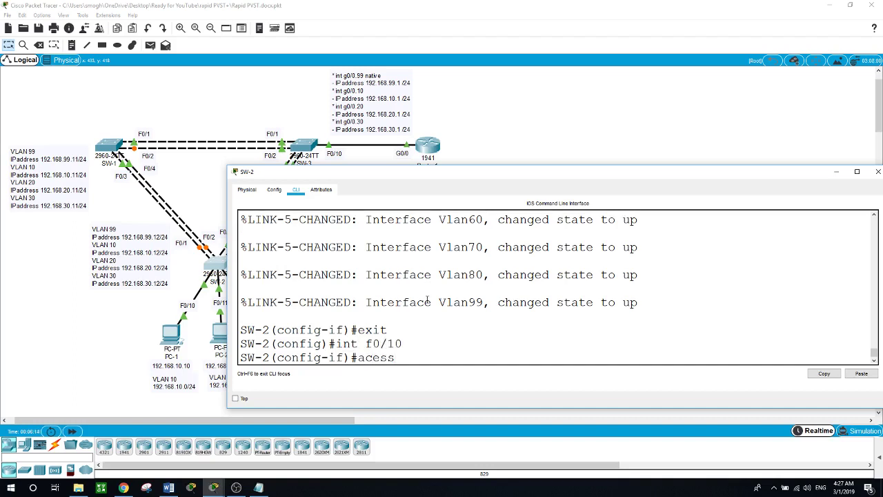
{"action": "key", "text": "Return"}
{"action": "type", "text": "acc"}
{"action": "key", "text": "BackSpace"}
{"action": "key", "text": "BackSpace"}
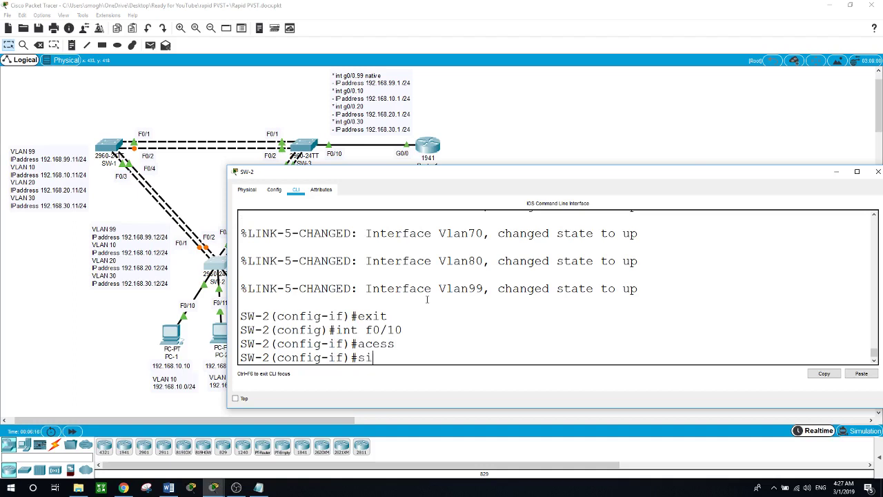
{"action": "type", "text": "wi"}
{"action": "key", "text": "Tab"}
{"action": "type", "text": "acc"}
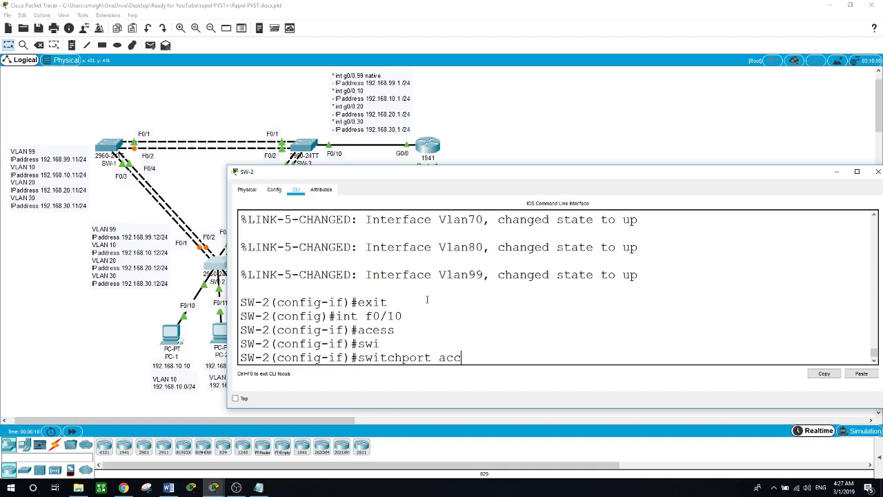
{"action": "key", "text": "Tab"}
{"action": "type", "text": "vlan"}
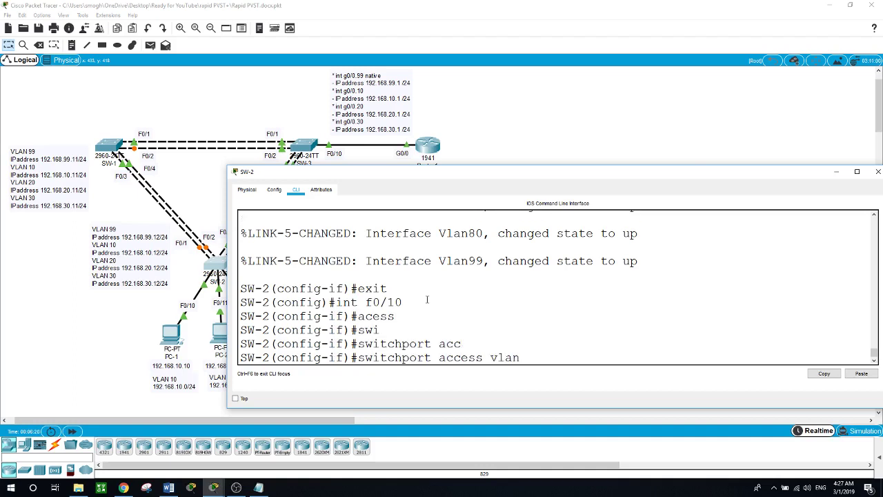
{"action": "type", "text": " 10"}
{"action": "key", "text": "Return"}
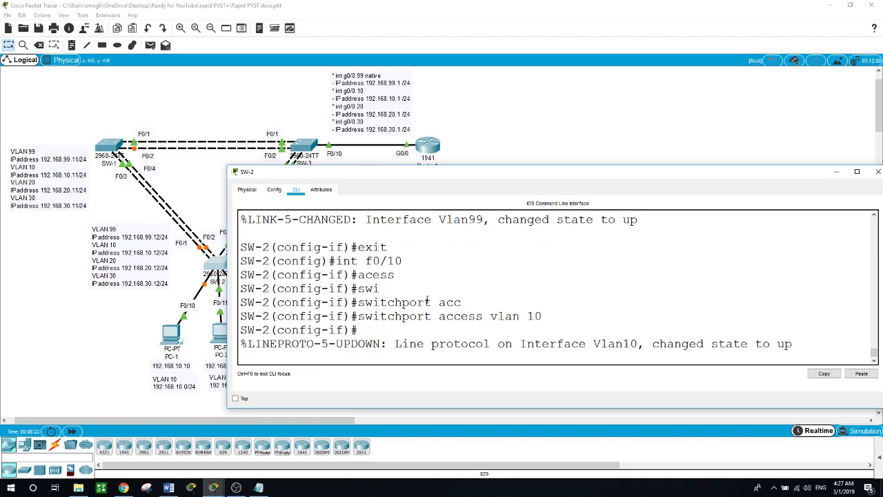
Assign SW-2 port f0/11 to access VLAN 20
{"action": "key", "text": "Return"}
{"action": "type", "text": "int"}
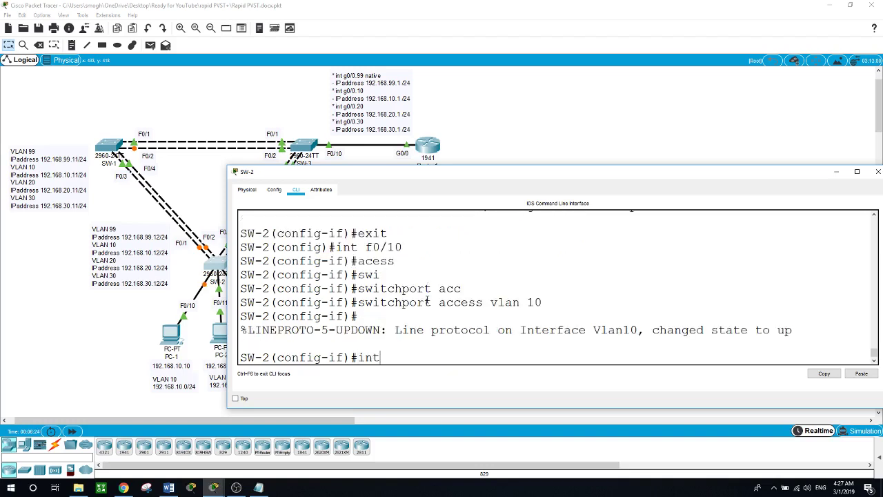
{"action": "type", "text": " f0/11"}
{"action": "key", "text": "Return"}
{"action": "type", "text": "swi"}
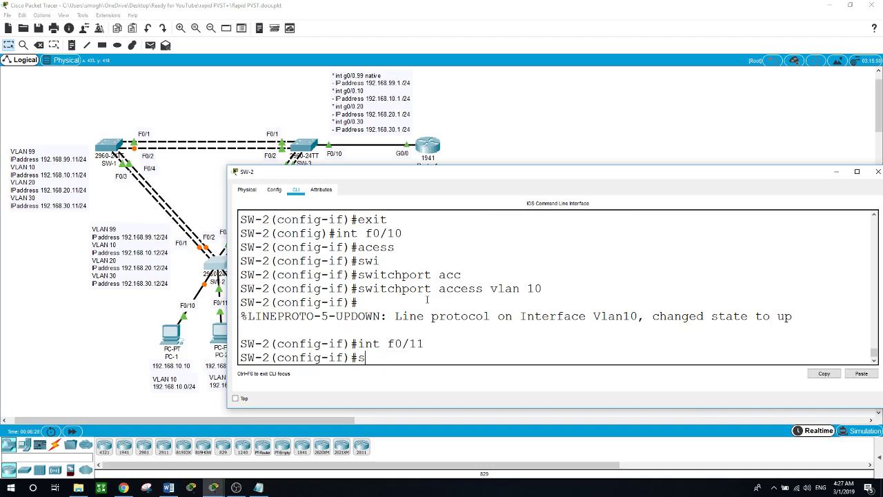
{"action": "key", "text": "Tab"}
{"action": "type", "text": "acc"}
{"action": "key", "text": "Tab"}
{"action": "type", "text": "vl"}
{"action": "key", "text": "Tab"}
{"action": "type", "text": "20"}
{"action": "key", "text": "Return"}
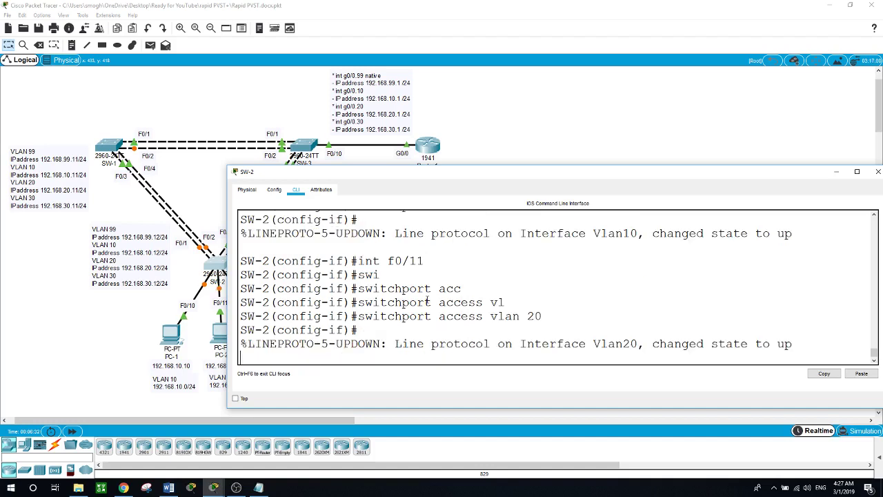
Assign SW-2 port f0/12 to access VLAN 30 and return to the topology
{"action": "key", "text": "Return"}
{"action": "type", "text": "int"}
{"action": "left_click_drag", "start_coordinate": [420, 171], "coordinate": [472, 158]}
{"action": "type", "text": "f0/12"}
{"action": "key", "text": "Return"}
{"action": "type", "text": "swi"}
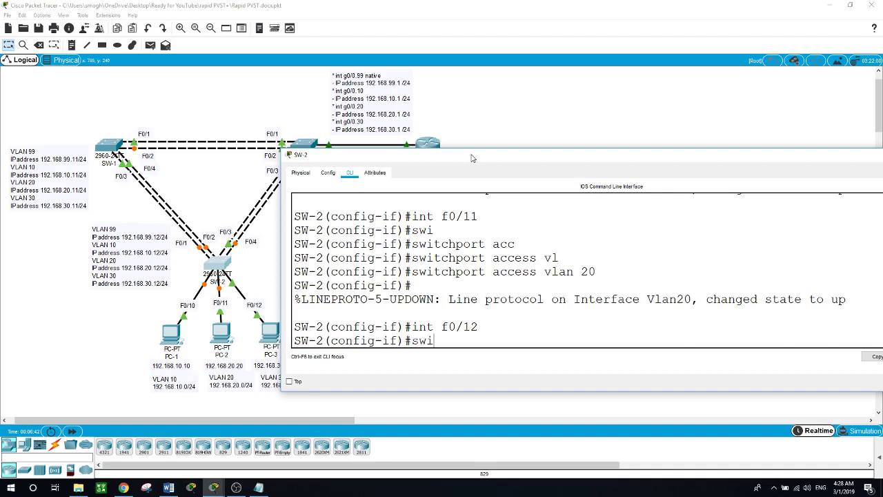
{"action": "key", "text": "Return"}
{"action": "type", "text": "switchport acc"}
{"action": "key", "text": "Tab"}
{"action": "type", "text": "vl"}
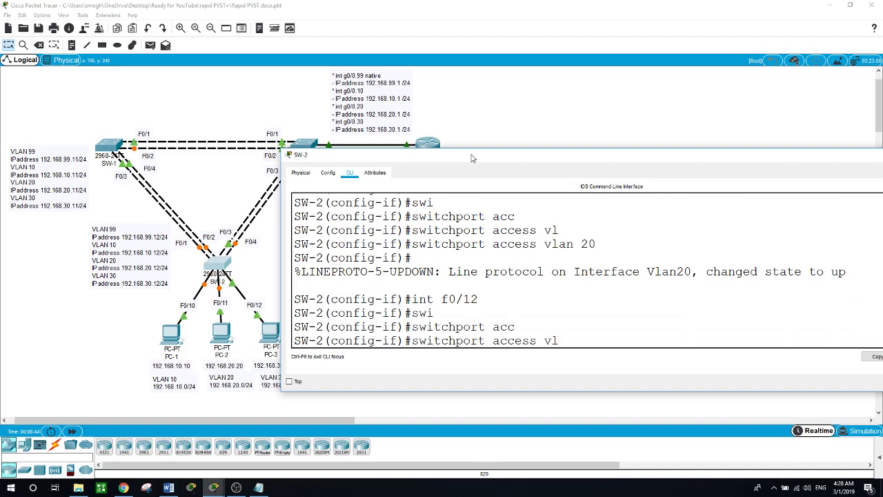
{"action": "key", "text": "Tab"}
{"action": "type", "text": "30"}
{"action": "key", "text": "Return"}
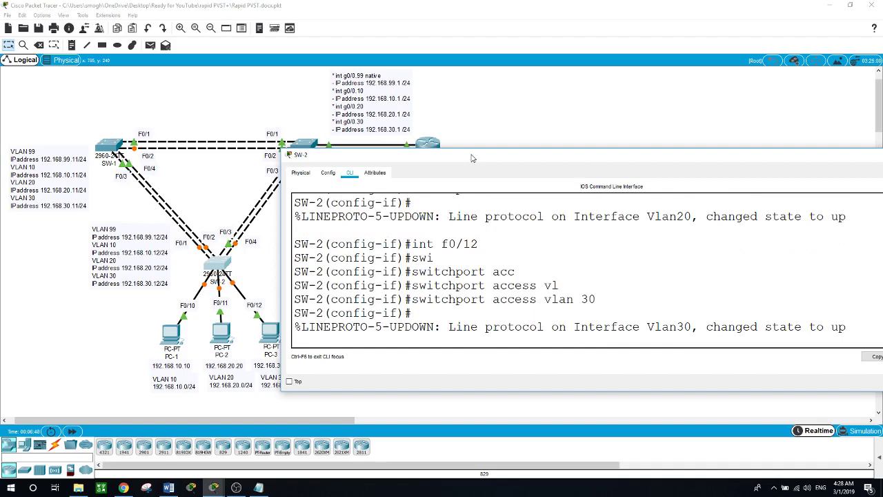
{"action": "left_click", "coordinate": [497, 124]}
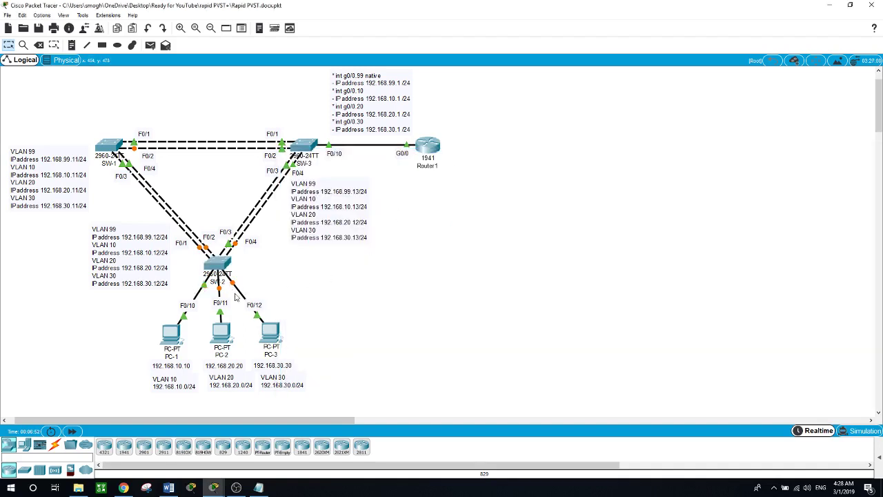
{"action": "mouse_move", "coordinate": [225, 269]}
{"action": "left_click", "coordinate": [109, 146]}
{"action": "key", "text": "alt+F4"}
Switch to Notepad and copy the SW-1 block of IP address commands for VLANs 99, 10, 20 and 30
{"action": "left_click", "coordinate": [258, 487]}
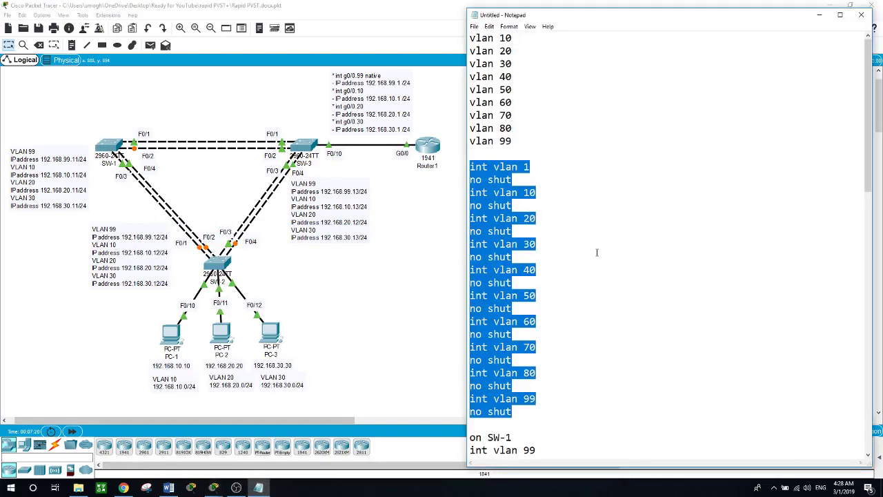
{"action": "scroll", "coordinate": [597, 252], "scroll_direction": "down", "scroll_amount": 6}
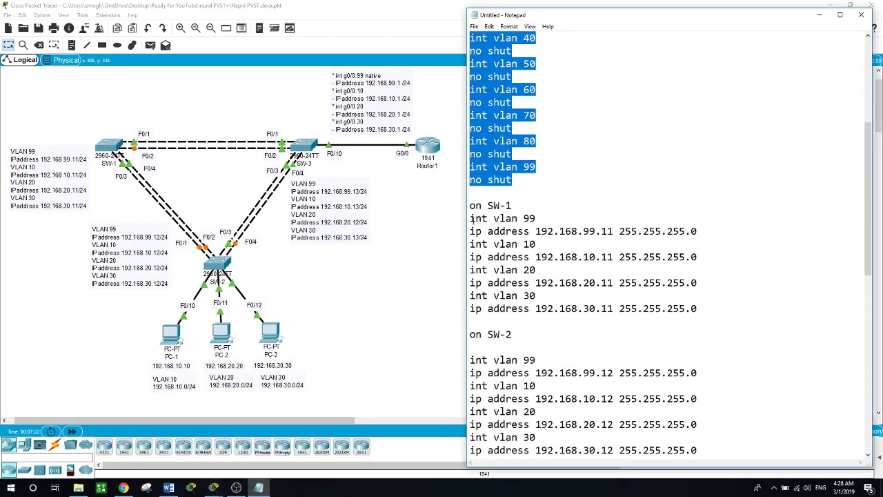
{"action": "left_click_drag", "start_coordinate": [473, 220], "coordinate": [517, 245]}
{"action": "left_click", "coordinate": [525, 180]}
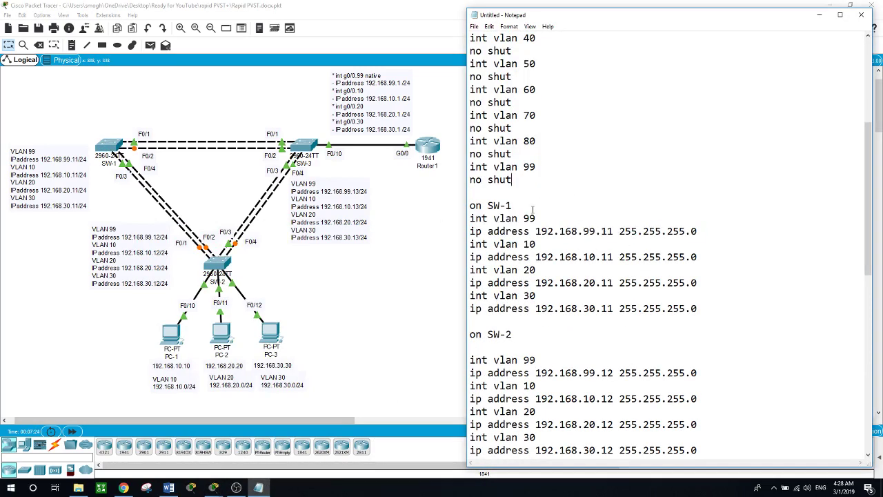
{"action": "left_click_drag", "start_coordinate": [471, 218], "coordinate": [710, 311]}
{"action": "right_click", "coordinate": [509, 261]}
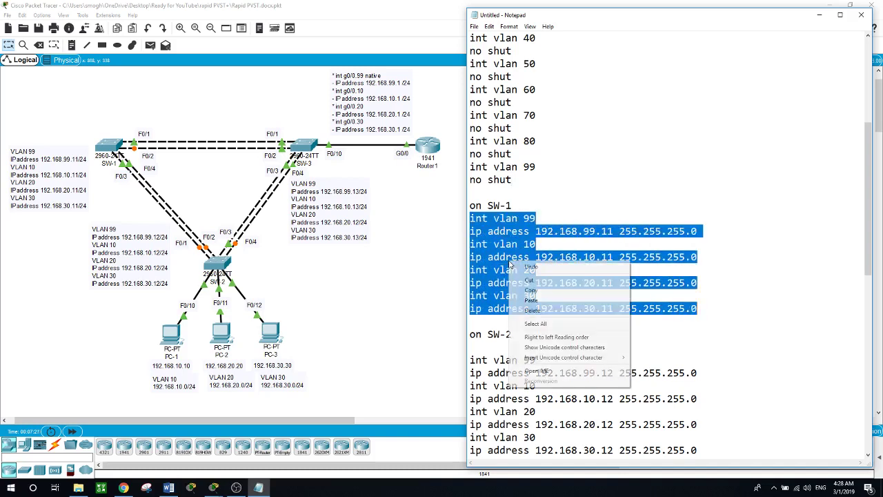
{"action": "left_click", "coordinate": [531, 290]}
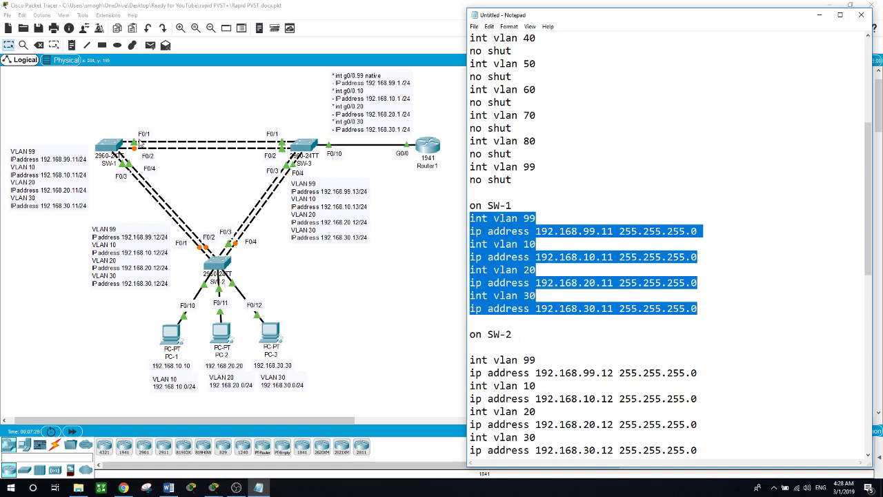
Exit interface configuration on SW-1 and paste the commands giving VLANs 99, 10, 20 and 30 their 192.168.x.11 addresses with mask 255.255.255.0
{"action": "left_click", "coordinate": [110, 144]}
{"action": "type", "text": "exit"}
{"action": "key", "text": "Return"}
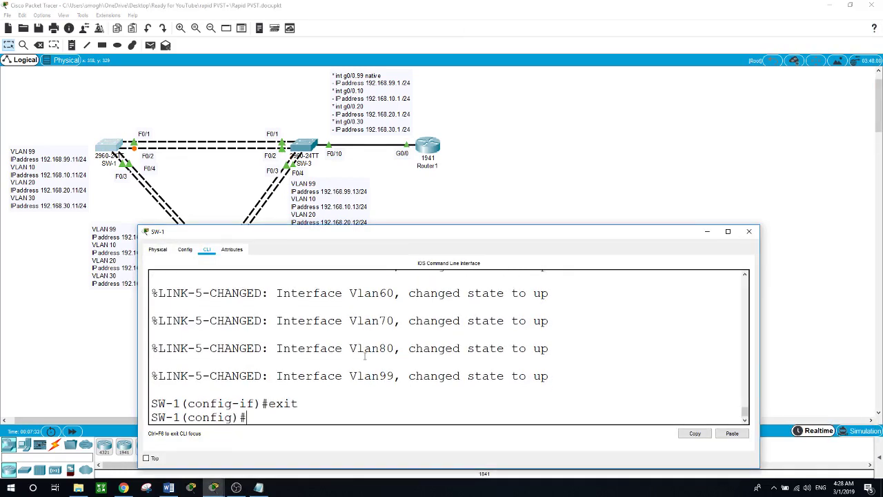
{"action": "right_click", "coordinate": [339, 363]}
{"action": "left_click", "coordinate": [350, 376]}
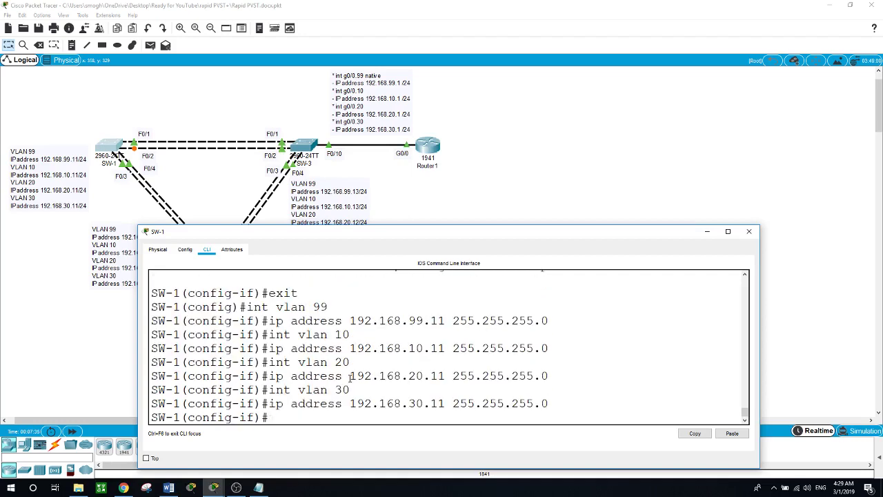
Switch to Notepad and copy the SW-2 block of IP address commands for VLANs 99, 10, 20 and 30
{"action": "left_click", "coordinate": [259, 487]}
{"action": "left_click_drag", "start_coordinate": [471, 359], "coordinate": [689, 258]}
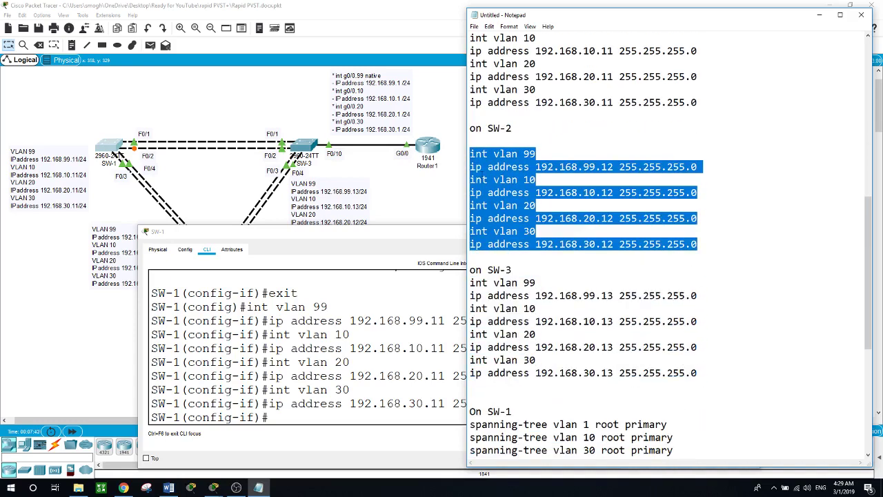
{"action": "right_click", "coordinate": [502, 167]}
{"action": "left_click", "coordinate": [522, 211]}
Exit interface configuration on SW-2 and paste the commands giving VLANs 99, 10, 20 and 30 their 192.168.x.12 addresses with mask 255.255.255.0
{"action": "left_click", "coordinate": [239, 175]}
{"action": "left_click", "coordinate": [217, 265]}
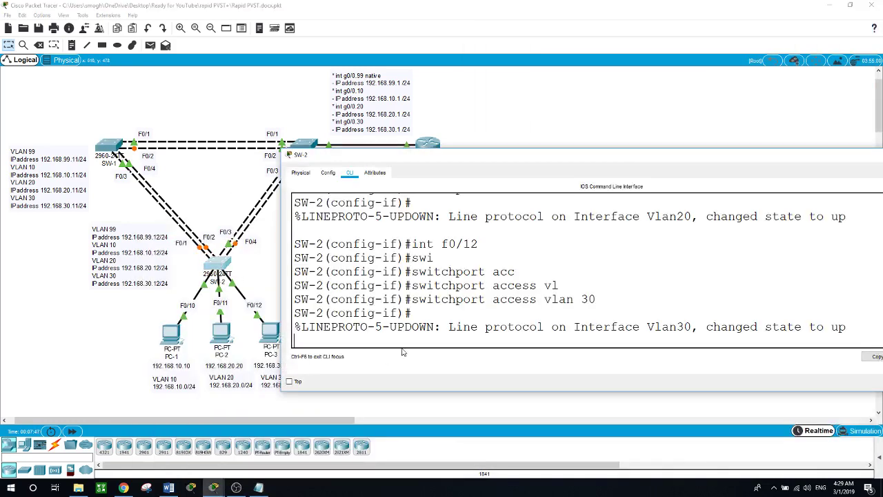
{"action": "key", "text": "Return"}
{"action": "type", "text": "exit"}
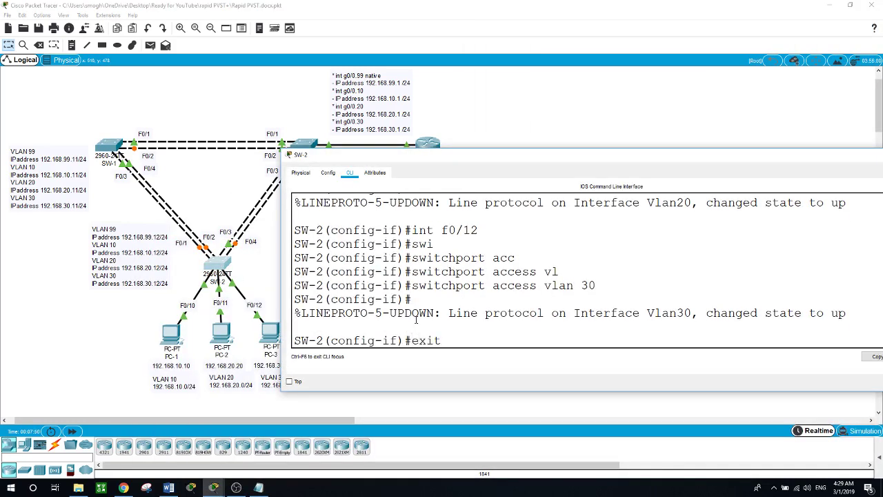
{"action": "key", "text": "Return"}
{"action": "right_click", "coordinate": [416, 320]}
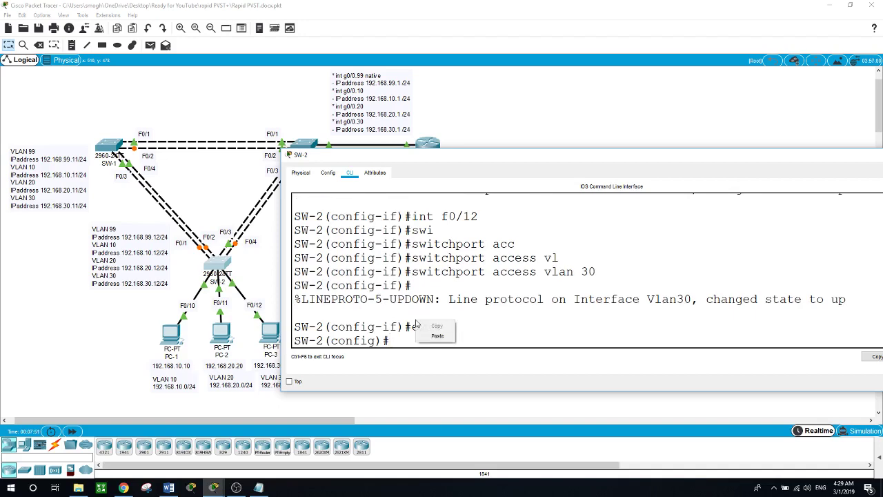
{"action": "left_click", "coordinate": [431, 335]}
{"action": "key", "text": "Return"}
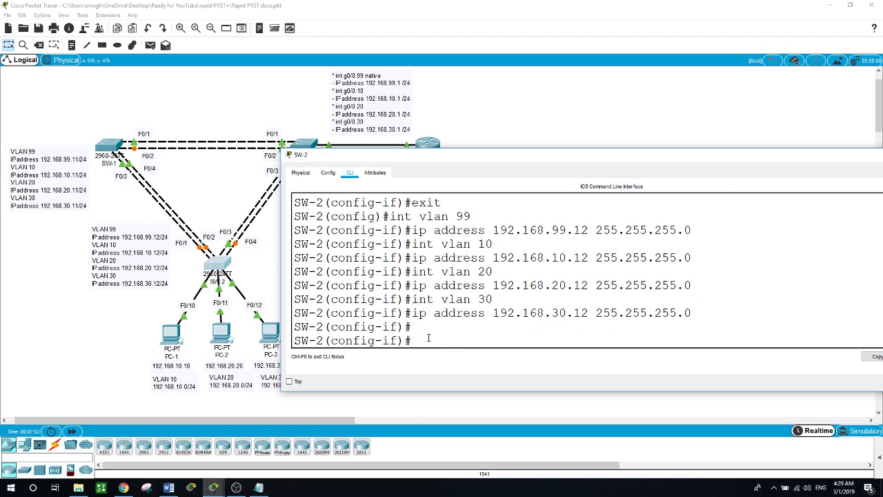
Switch to Notepad and copy the SW-3 block of IP address commands for VLANs 99, 10, 20 and 30
{"action": "left_click", "coordinate": [258, 488]}
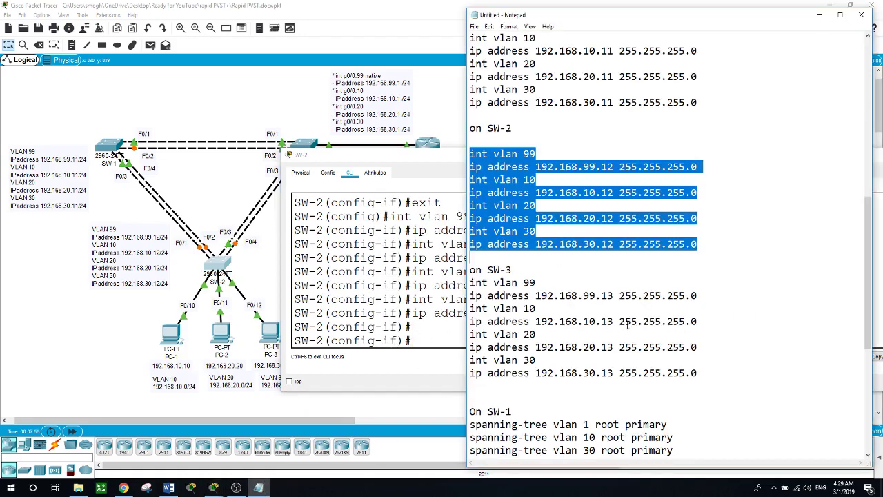
{"action": "left_click_drag", "start_coordinate": [470, 277], "coordinate": [717, 374]}
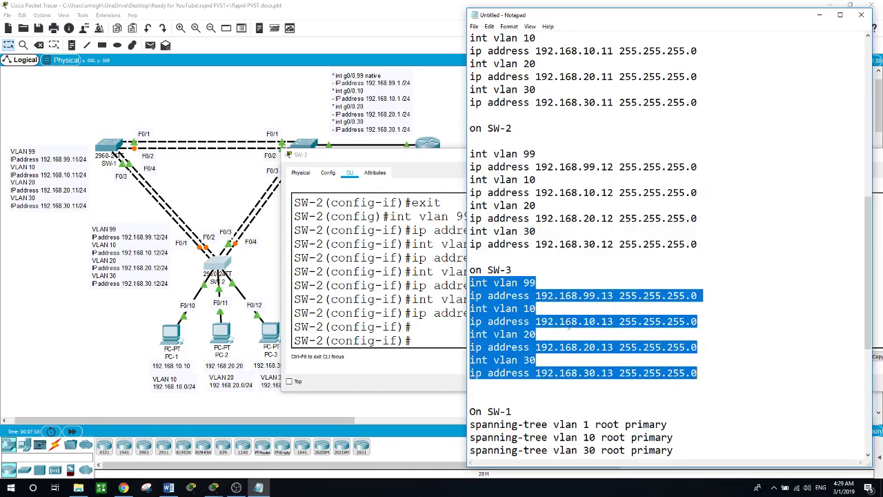
{"action": "right_click", "coordinate": [510, 312]}
{"action": "left_click", "coordinate": [536, 344]}
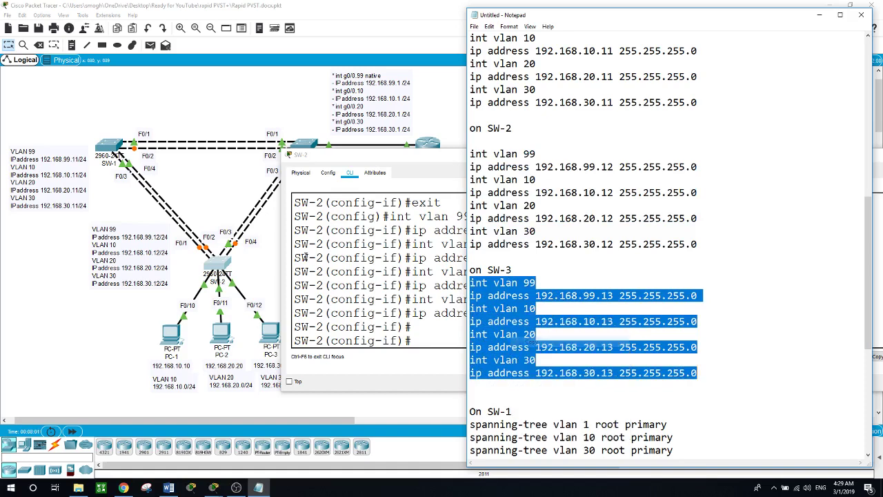
Exit interface configuration on SW-3 and paste the commands giving VLANs 99, 10, 20 and 30 their 192.168.x.13 addresses with mask 255.255.255.0
{"action": "left_click", "coordinate": [242, 186]}
{"action": "left_click", "coordinate": [303, 147]}
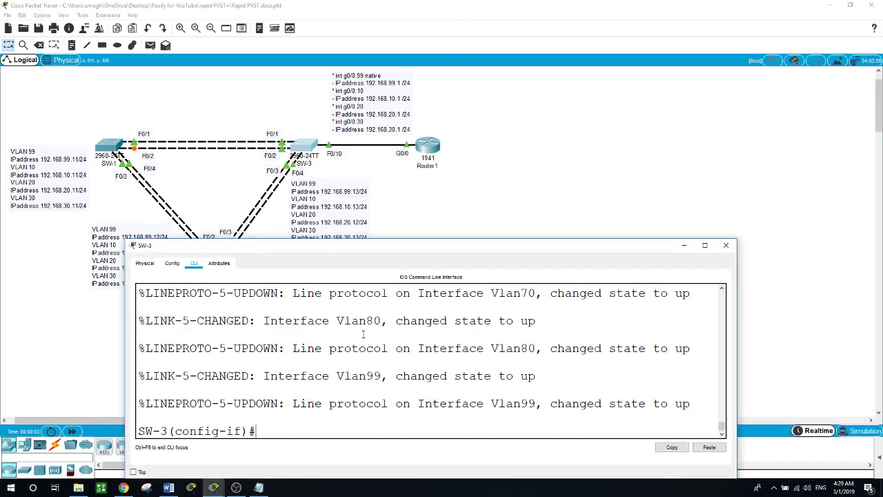
{"action": "type", "text": "exit"}
{"action": "key", "text": "Return"}
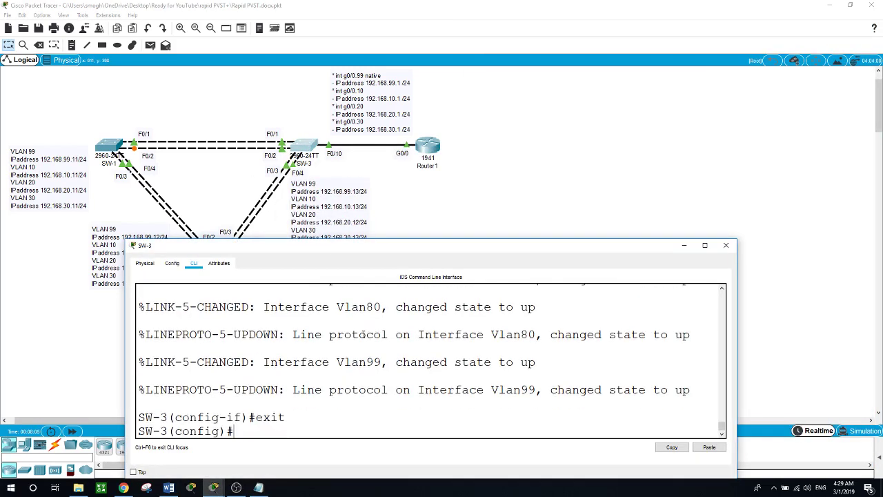
{"action": "key", "text": "ctrl+v"}
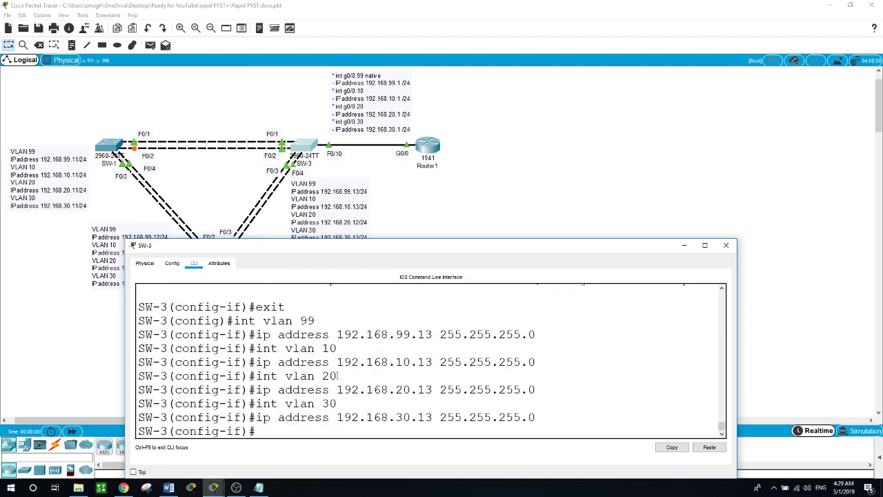
Leave configuration mode on SW-3 and return to privileged EXEC mode
{"action": "type", "text": "emd"}
{"action": "key", "text": "Return"}
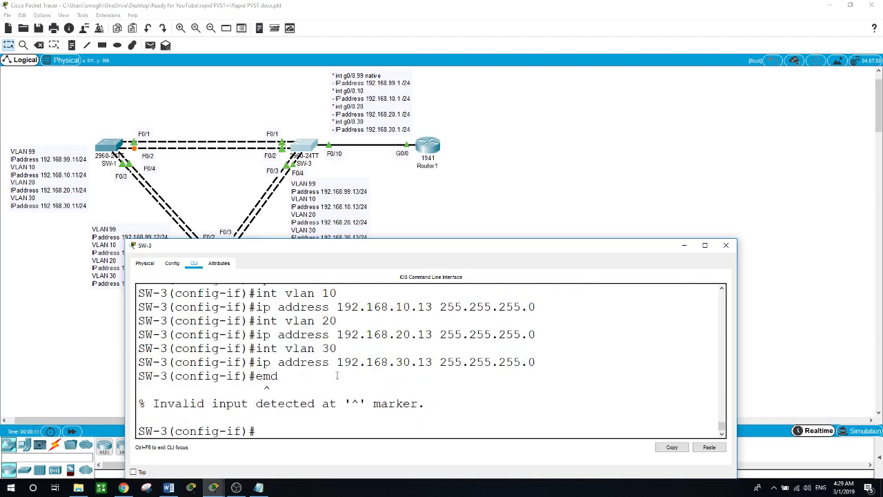
{"action": "key", "text": "Return"}
{"action": "type", "text": "end"}
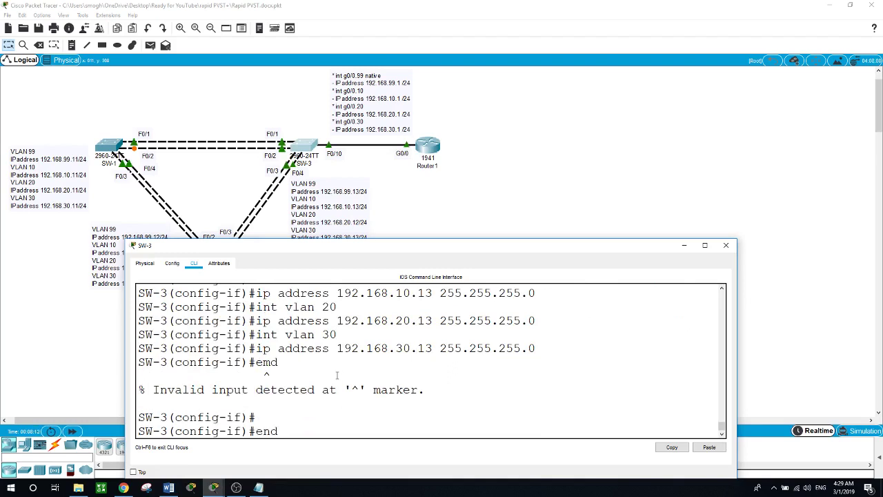
{"action": "key", "text": "Return"}
Display the brief IP interface summary on SW-3 and highlight the VLAN 10, 20 and 30 entries
{"action": "type", "text": "sho wip int"}
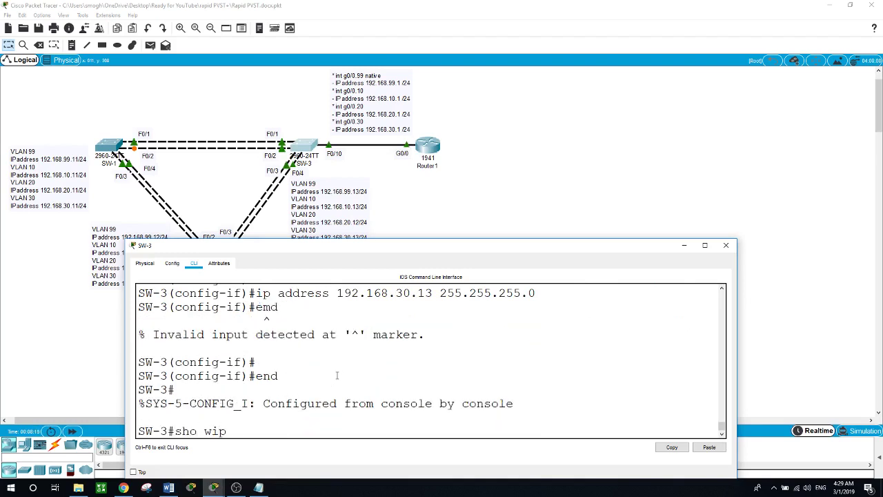
{"action": "key", "text": "BackSpace"}
{"action": "key", "text": "BackSpace"}
{"action": "key", "text": "BackSpace"}
{"action": "key", "text": "BackSpace"}
{"action": "key", "text": "BackSpace"}
{"action": "key", "text": "BackSpace"}
{"action": "key", "text": "BackSpace"}
{"action": "key", "text": "BackSpace"}
{"action": "type", "text": "w ip int brief"}
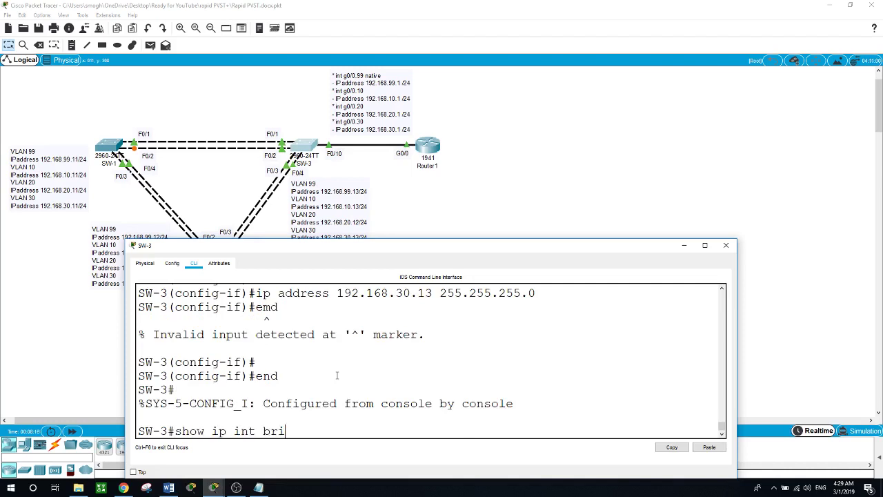
{"action": "key", "text": "Return"}
{"action": "key", "text": "space"}
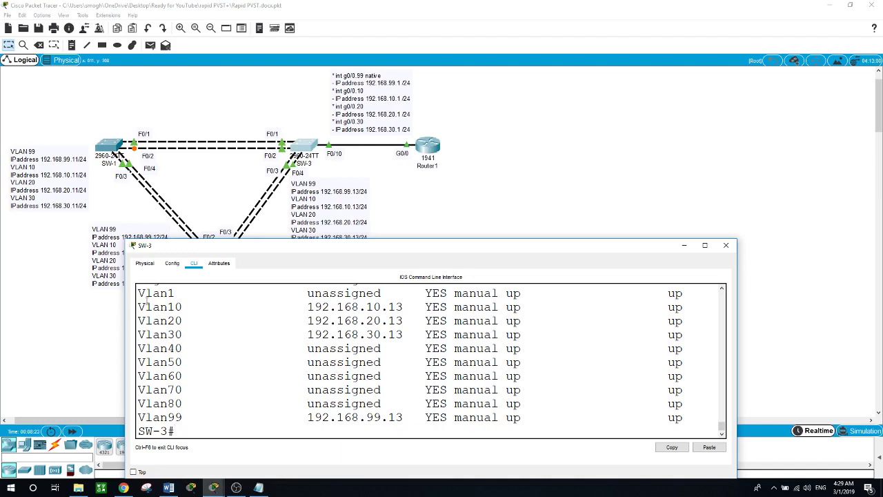
{"action": "left_click_drag", "start_coordinate": [141, 306], "coordinate": [688, 333]}
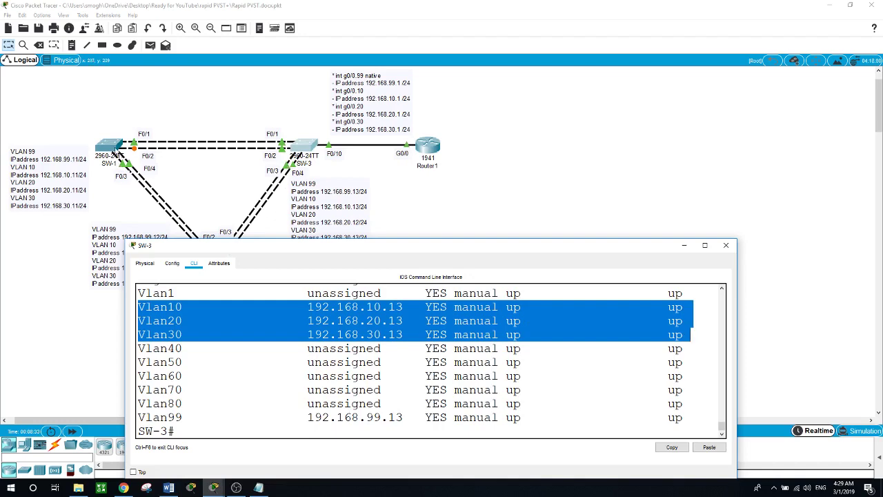
Leave configuration mode on SW-1 and check its VLAN interface addresses in the full brief IP interface summary
{"action": "left_click", "coordinate": [115, 153]}
{"action": "type", "text": "end"}
{"action": "key", "text": "Return"}
{"action": "type", "text": "show ip int brief"}
{"action": "key", "text": "Return"}
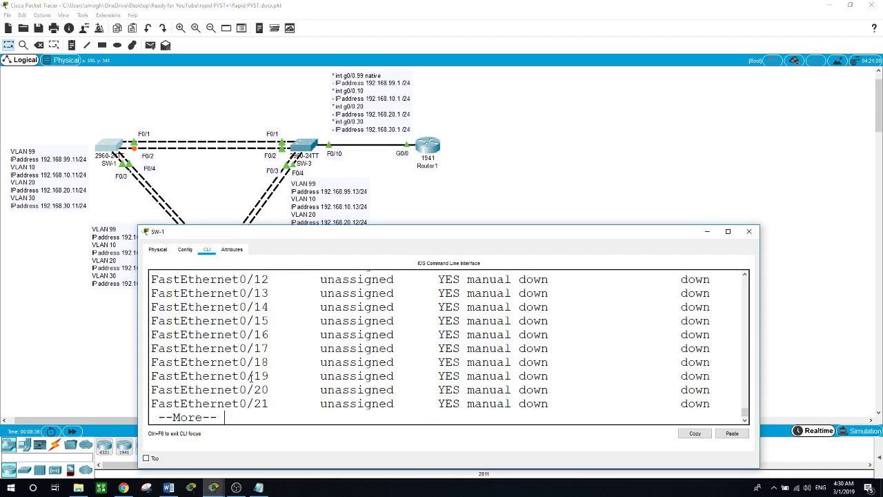
{"action": "key", "text": "space"}
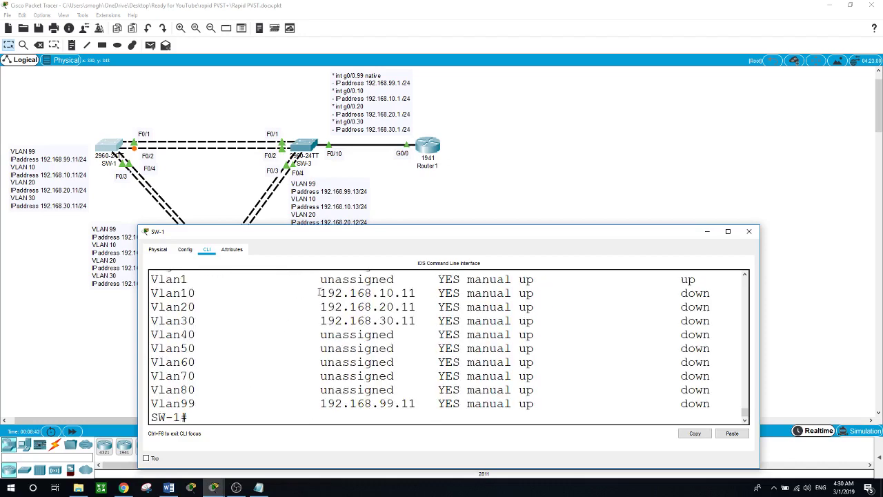
{"action": "left_click", "coordinate": [131, 338]}
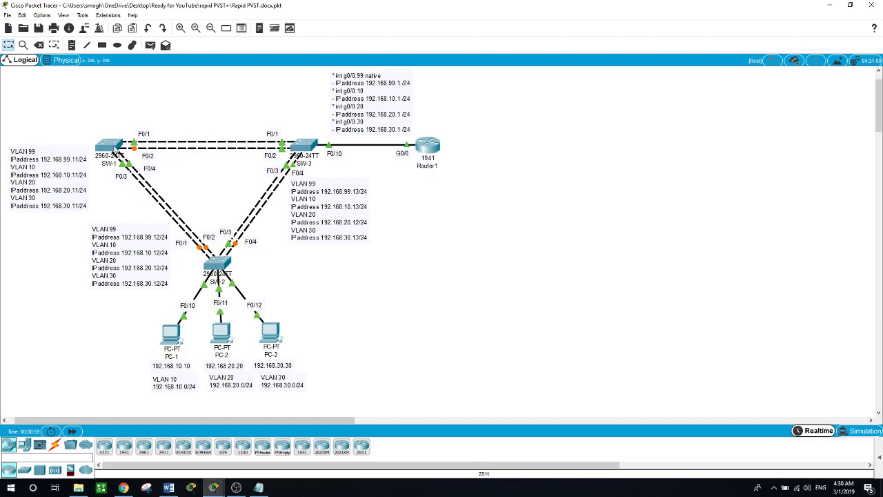
Enter global configuration on SW-1 and set the interface range F0/1-4 to trunk mode
{"action": "left_click", "coordinate": [115, 149]}
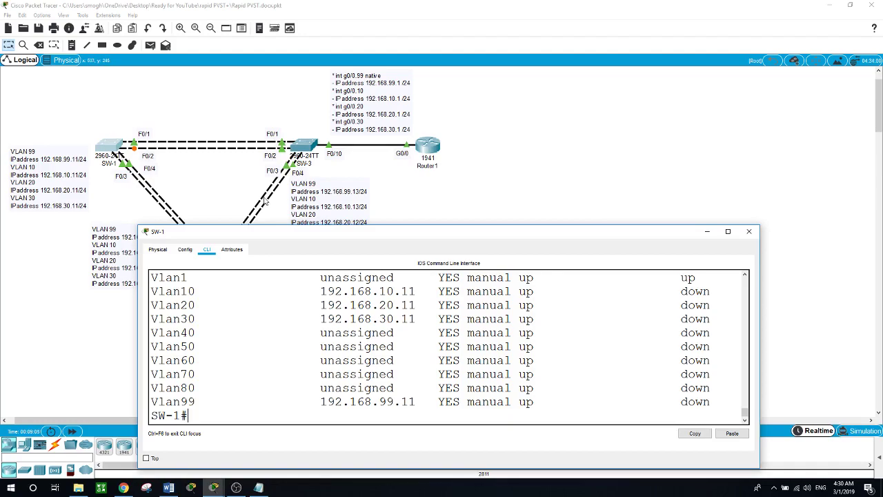
{"action": "left_click_drag", "start_coordinate": [283, 235], "coordinate": [299, 202]}
{"action": "type", "text": "conf t"}
{"action": "key", "text": "Return"}
{"action": "type", "text": "int range f"}
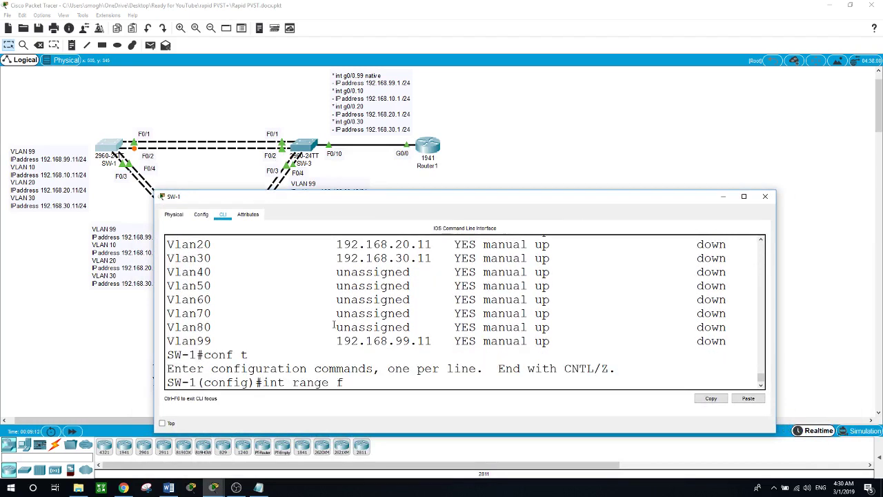
{"action": "type", "text": "0/1-4"}
{"action": "key", "text": "Return"}
{"action": "type", "text": "swi"}
{"action": "key", "text": "Tab"}
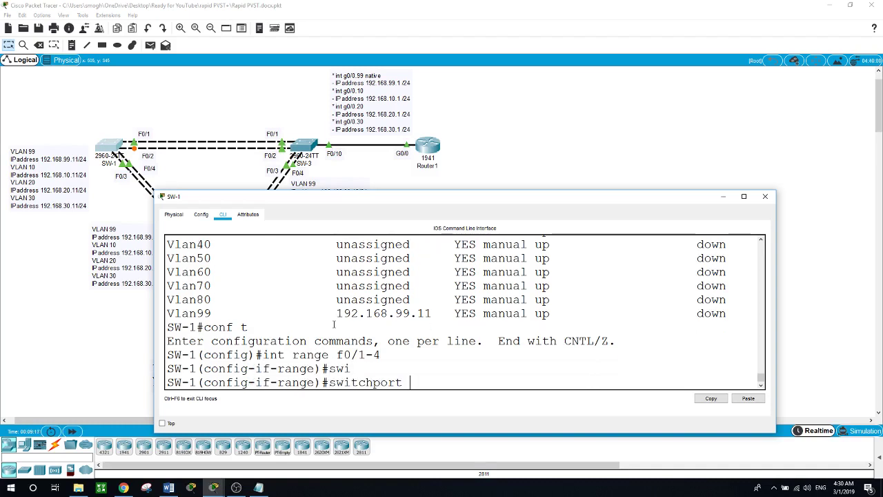
{"action": "type", "text": "mo"}
{"action": "key", "text": "Tab"}
{"action": "type", "text": "tr"}
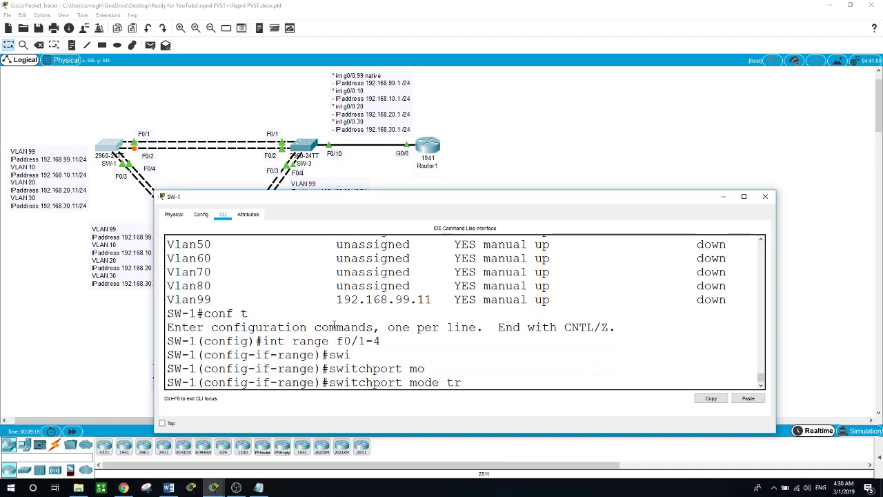
{"action": "key", "text": "Tab"}
{"action": "key", "text": "Return"}
Set VLAN 99 as the trunk native VLAN on SW-1's interface range F0/1-4
{"action": "type", "text": "switchport t"}
{"action": "key", "text": "Tab"}
{"action": "type", "text": "tr"}
{"action": "key", "text": "Tab"}
{"action": "type", "text": "n"}
{"action": "key", "text": "Tab"}
{"action": "type", "text": "vl"}
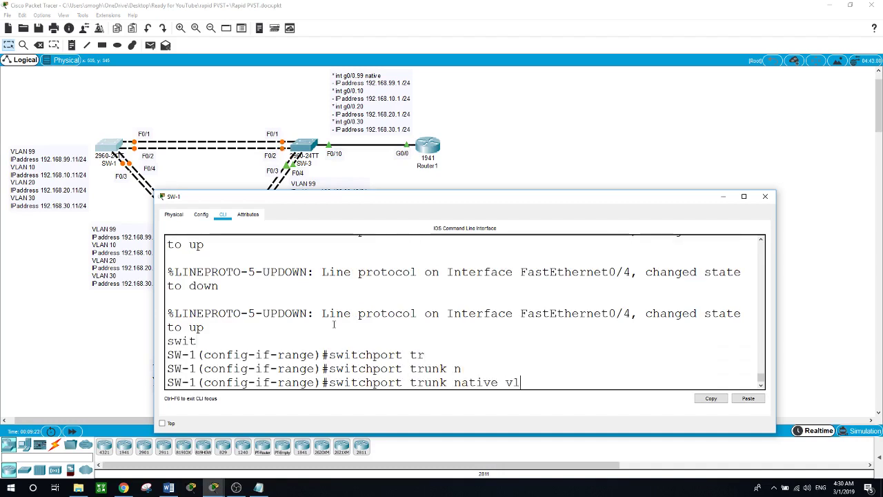
{"action": "key", "text": "Tab"}
{"action": "type", "text": "99"}
{"action": "key", "text": "Return"}
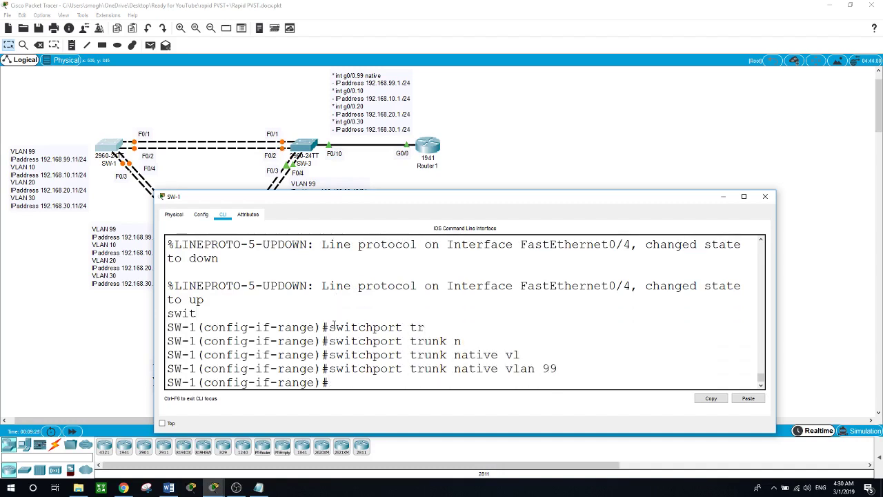
Enter global configuration on SW-3 and set the interface range F0/1-4 to trunk mode
{"action": "left_click", "coordinate": [298, 147]}
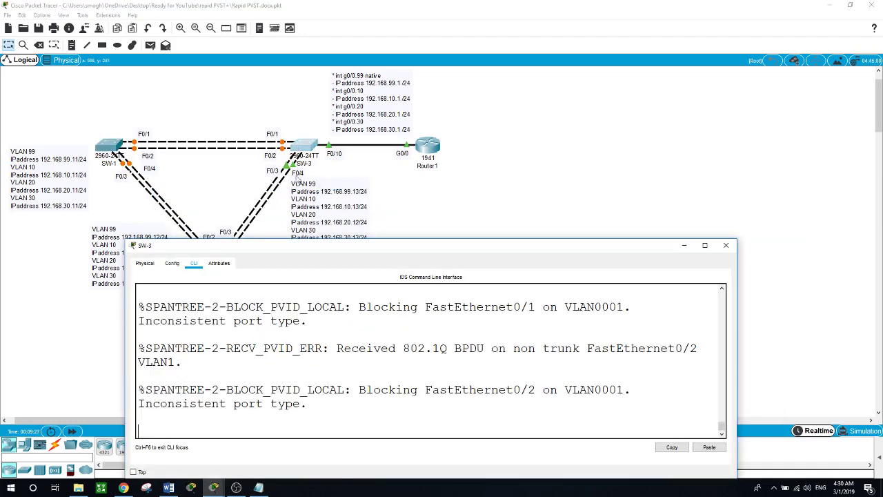
{"action": "key", "text": "Return"}
{"action": "type", "text": "conf t"}
{"action": "key", "text": "Return"}
{"action": "type", "text": "int range f0/1"}
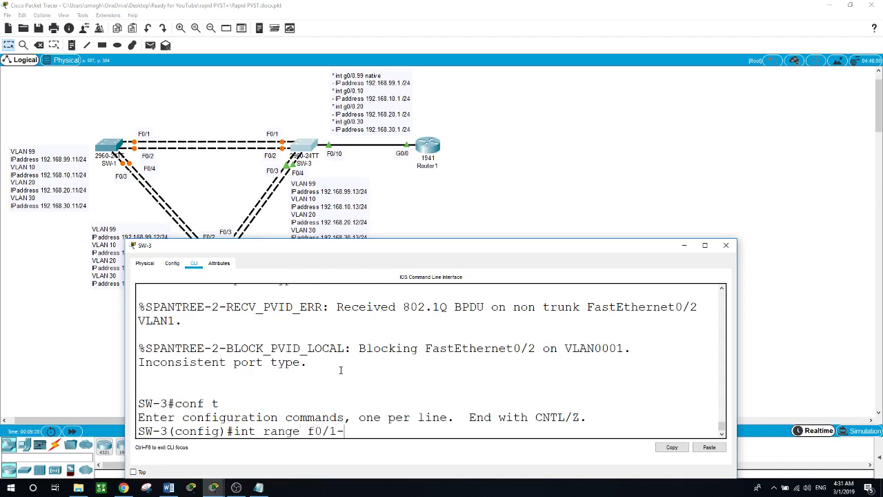
{"action": "type", "text": "-4"}
{"action": "key", "text": "Return"}
{"action": "type", "text": "s"}
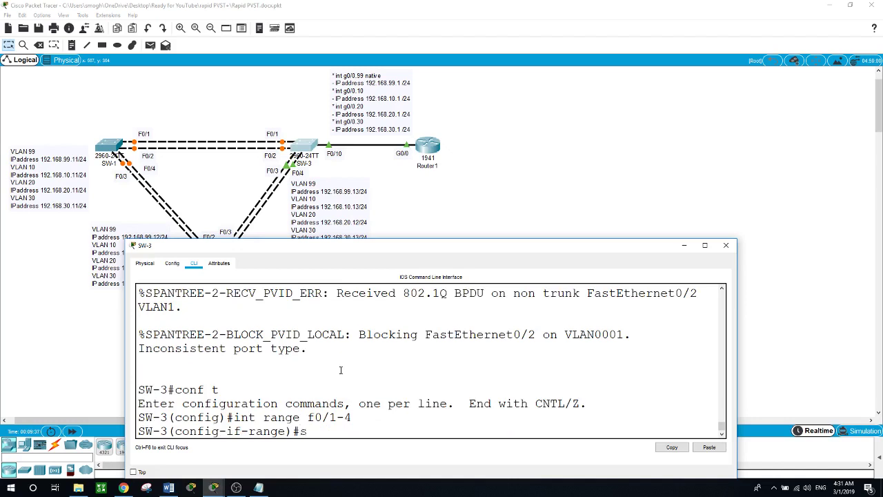
{"action": "type", "text": "wi"}
{"action": "key", "text": "Tab"}
{"action": "type", "text": "mo"}
{"action": "key", "text": "Tab"}
{"action": "type", "text": "tr"}
{"action": "key", "text": "Tab"}
{"action": "key", "text": "Return"}
Set VLAN 99 as the trunk native VLAN on SW-3's interface range F0/1-4 and return to the topology
{"action": "type", "text": "swi"}
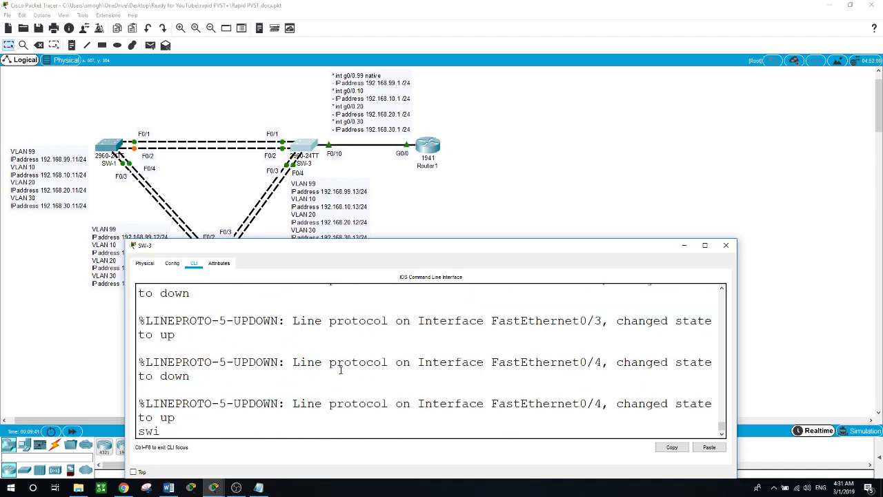
{"action": "key", "text": "Tab"}
{"action": "type", "text": "tr"}
{"action": "key", "text": "Tab"}
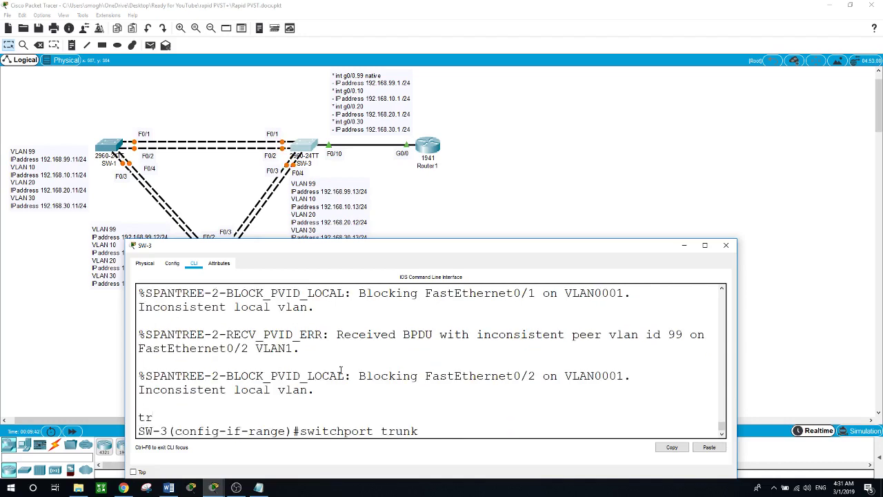
{"action": "type", "text": "n"}
{"action": "key", "text": "Tab"}
{"action": "type", "text": "vl"}
{"action": "key", "text": "Tab"}
{"action": "type", "text": "9"}
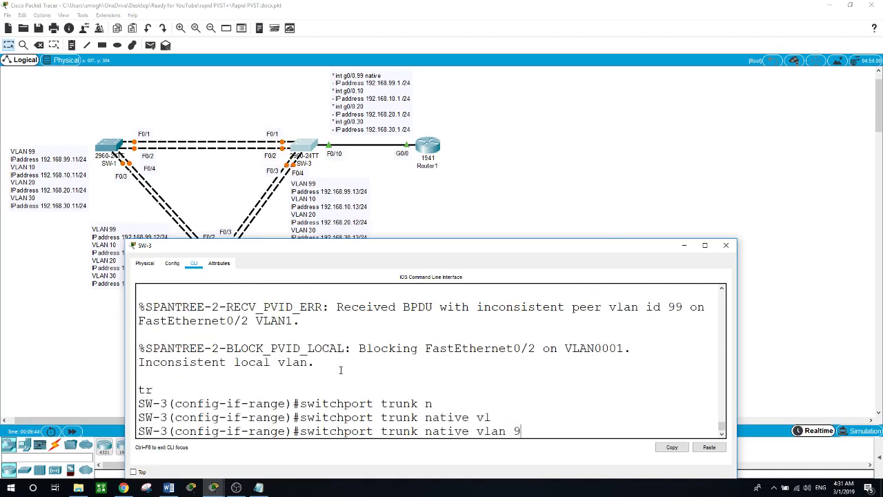
{"action": "type", "text": "9"}
{"action": "key", "text": "Return"}
{"action": "left_click", "coordinate": [98, 339]}
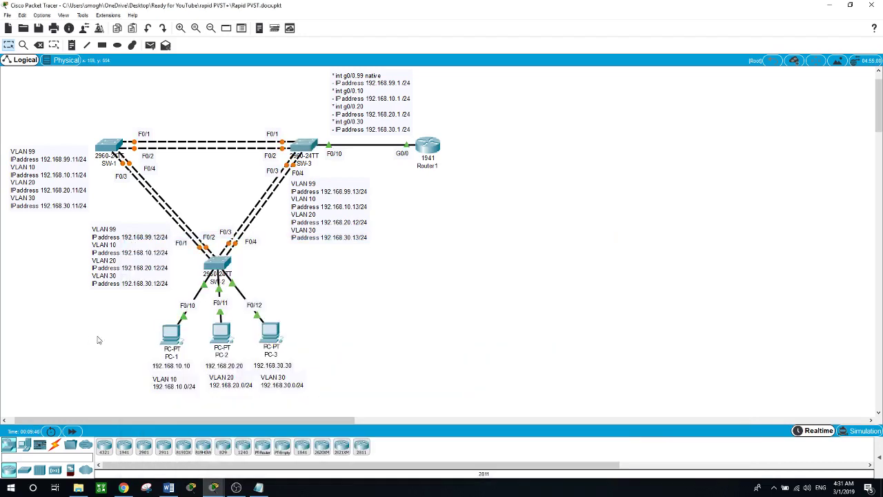
Exit the current interface configuration on SW-2 and set the interface range F0/1-4 to trunk mode
{"action": "left_click", "coordinate": [217, 265]}
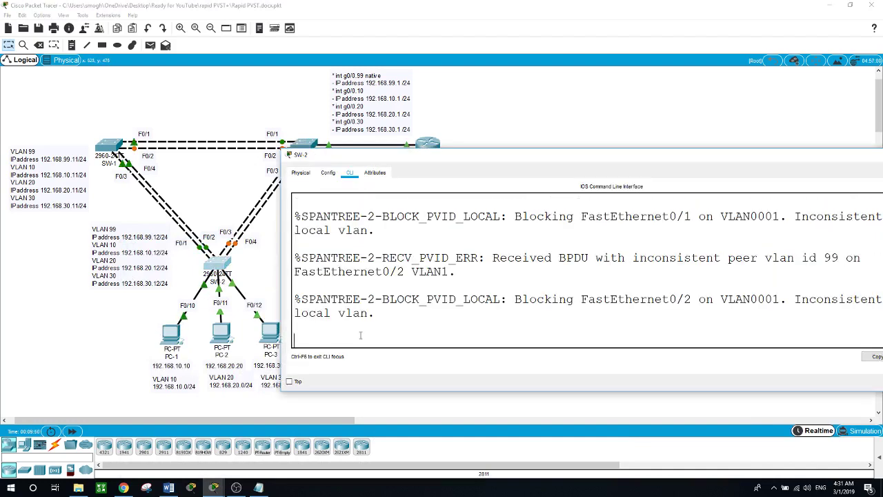
{"action": "key", "text": "Return"}
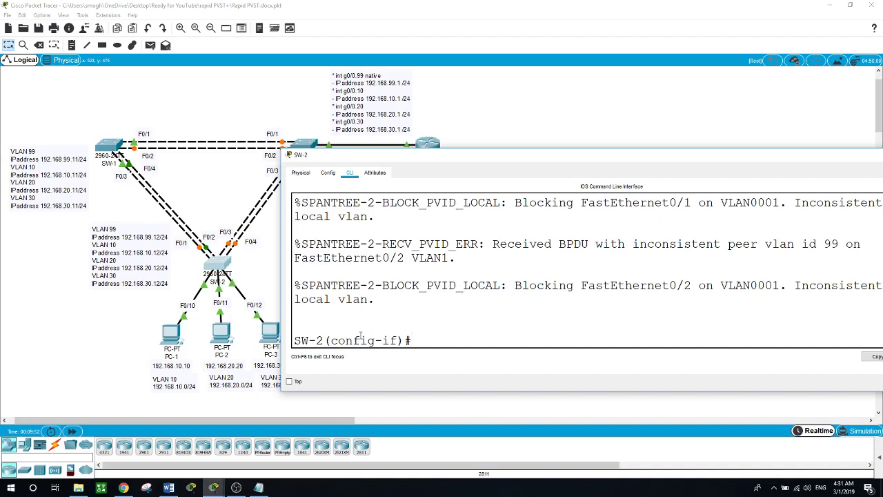
{"action": "type", "text": "exit"}
{"action": "key", "text": "Return"}
{"action": "type", "text": "int ran"}
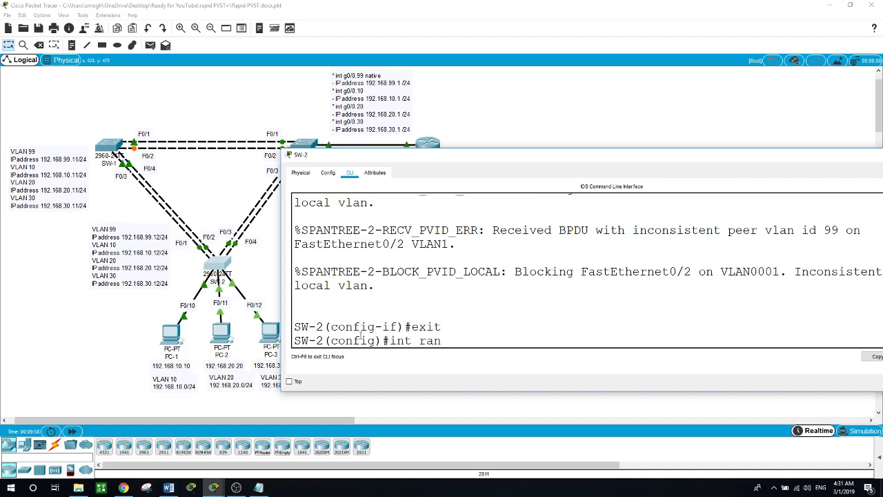
{"action": "type", "text": "ge f0/1-4"}
{"action": "key", "text": "Return"}
{"action": "type", "text": "swi"}
{"action": "key", "text": "Tab"}
{"action": "type", "text": "mo"}
{"action": "key", "text": "Tab"}
{"action": "type", "text": "tr"}
{"action": "key", "text": "Tab"}
{"action": "key", "text": "Return"}
Set VLAN 99 as the trunk native VLAN on SW-2's interface range F0/1-4
{"action": "type", "text": "swi"}
{"action": "key", "text": "Tab"}
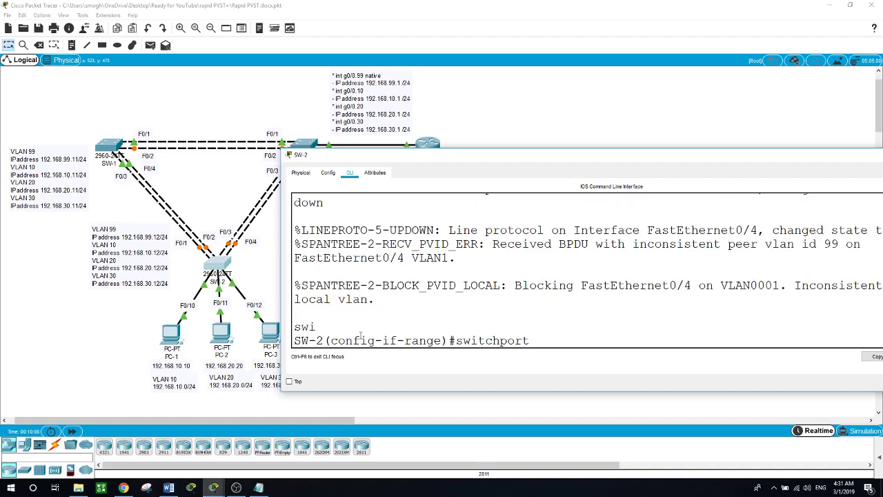
{"action": "type", "text": "tr"}
{"action": "key", "text": "Tab"}
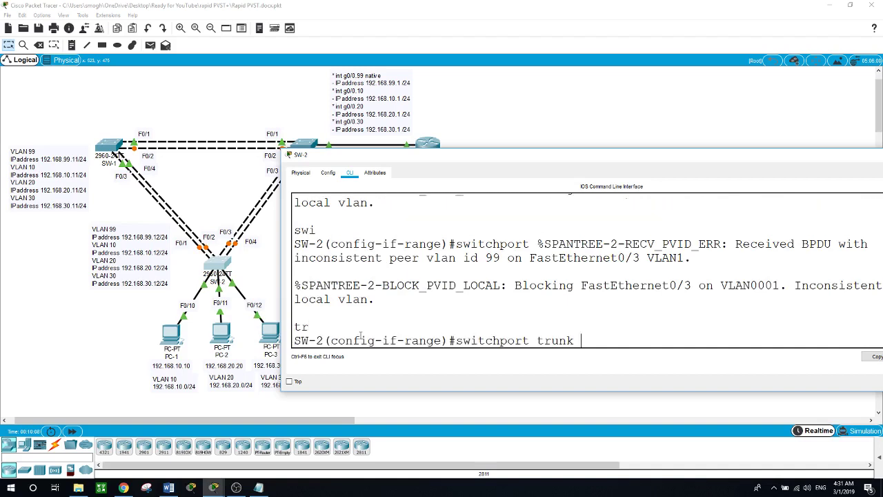
{"action": "type", "text": "n"}
{"action": "key", "text": "Tab"}
{"action": "type", "text": "v"}
{"action": "key", "text": "Tab"}
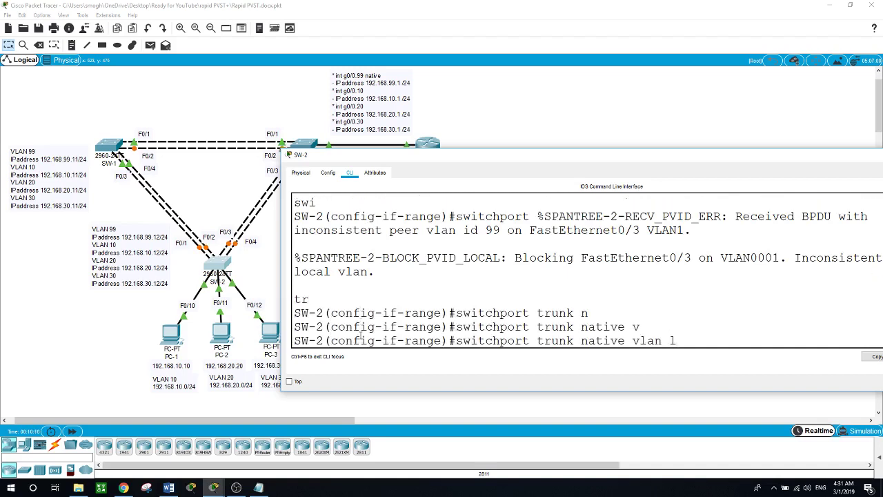
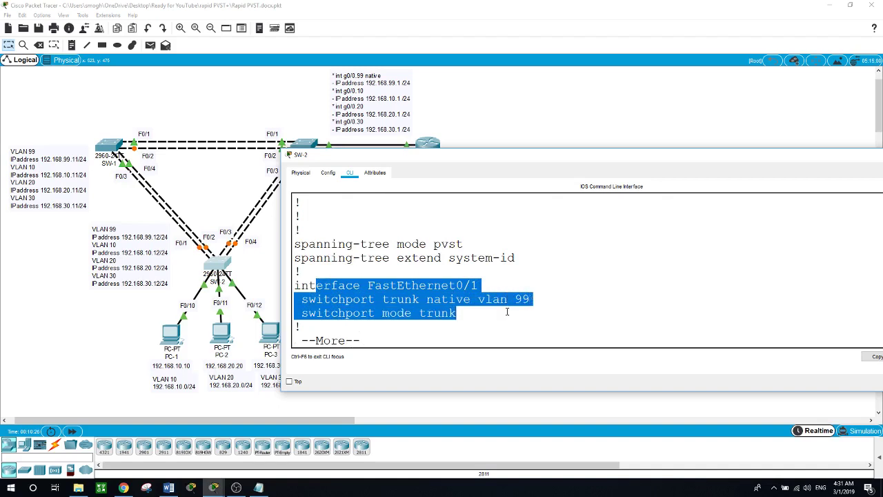
Examine the trunk mode and native VLAN settings of FastEthernet0/2 to 0/4 in SW-2's running configuration
{"action": "key", "text": "space"}
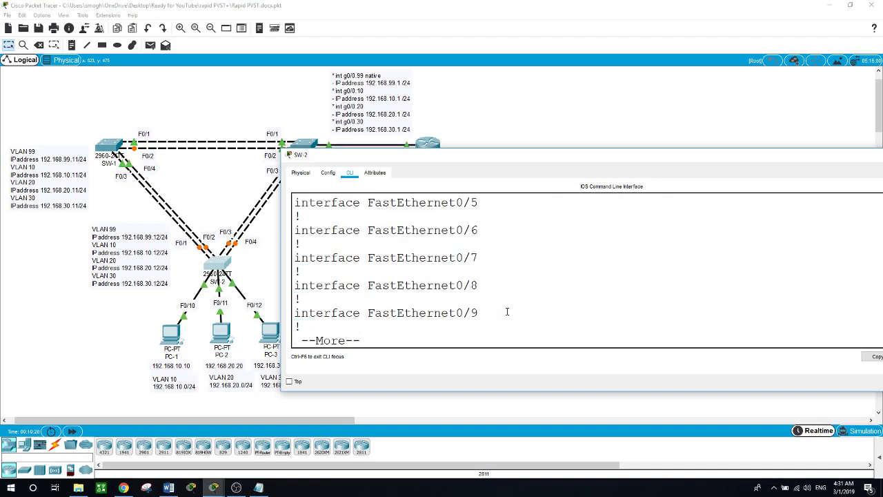
{"action": "scroll", "coordinate": [507, 312], "scroll_direction": "up", "scroll_amount": 1}
{"action": "scroll", "coordinate": [507, 312], "scroll_direction": "up", "scroll_amount": 2}
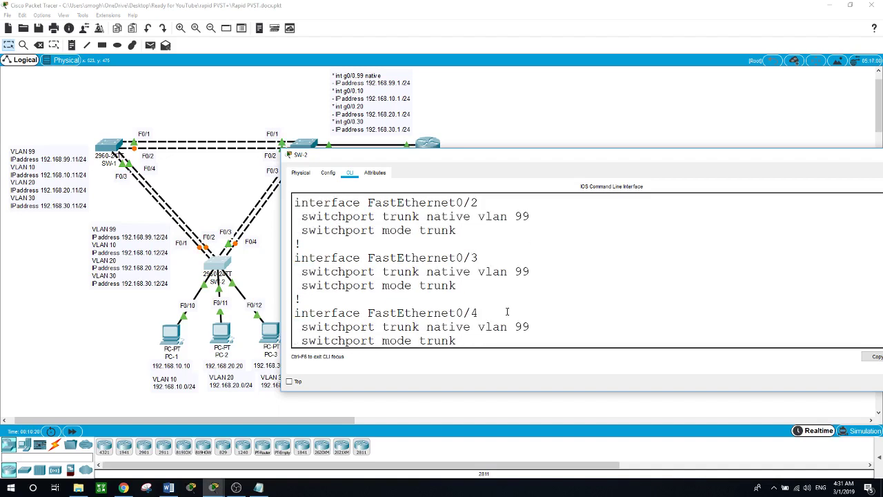
{"action": "scroll", "coordinate": [507, 311], "scroll_direction": "down", "scroll_amount": 1}
{"action": "scroll", "coordinate": [507, 312], "scroll_direction": "up", "scroll_amount": 1}
{"action": "scroll", "coordinate": [507, 312], "scroll_direction": "down", "scroll_amount": 1}
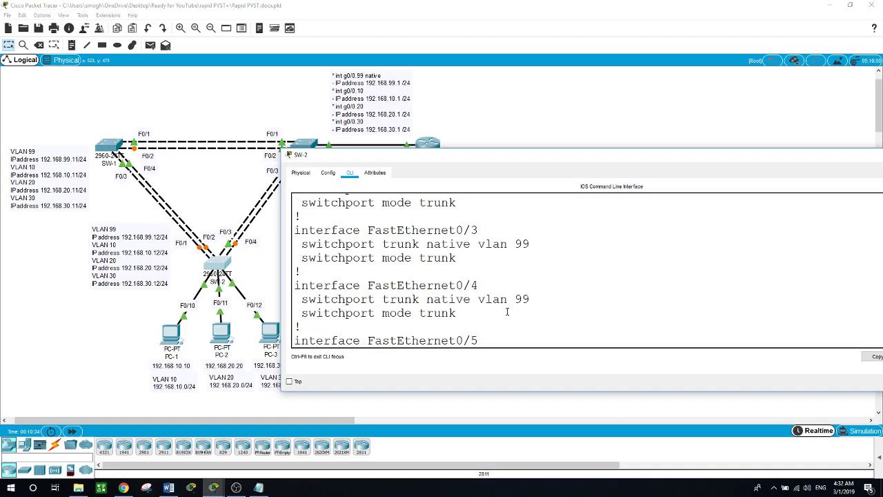
Return to SW-2's console and page through the rest of its running configuration to the end
{"action": "left_click", "coordinate": [105, 314]}
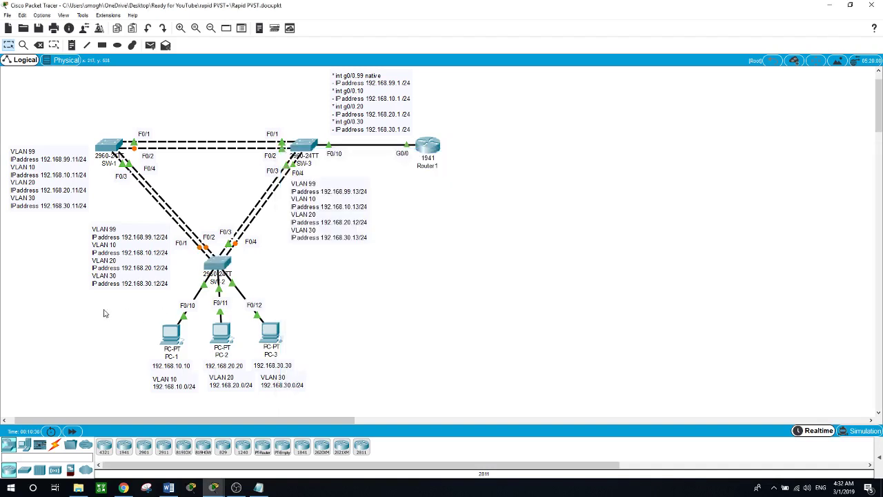
{"action": "left_click", "coordinate": [215, 266]}
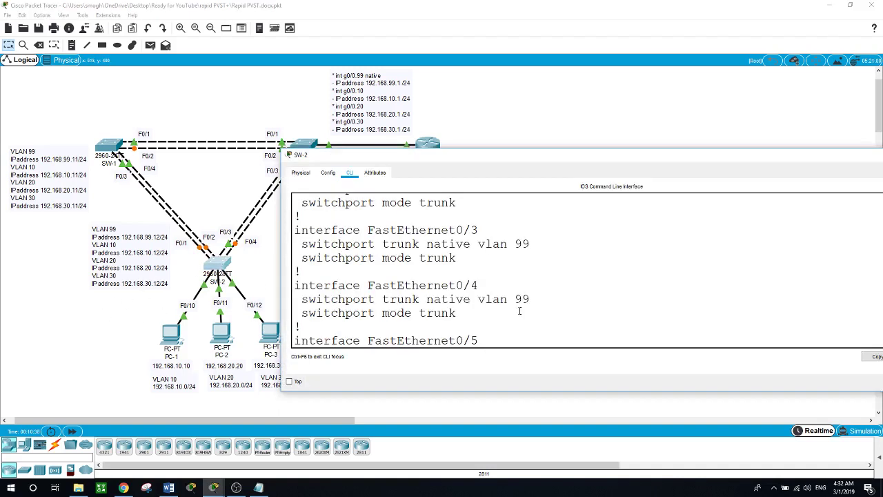
{"action": "scroll", "coordinate": [520, 307], "scroll_direction": "down", "scroll_amount": 3}
{"action": "scroll", "coordinate": [519, 310], "scroll_direction": "down", "scroll_amount": 1}
{"action": "key", "text": "space"}
{"action": "key", "text": "space"}
{"action": "key", "text": "space"}
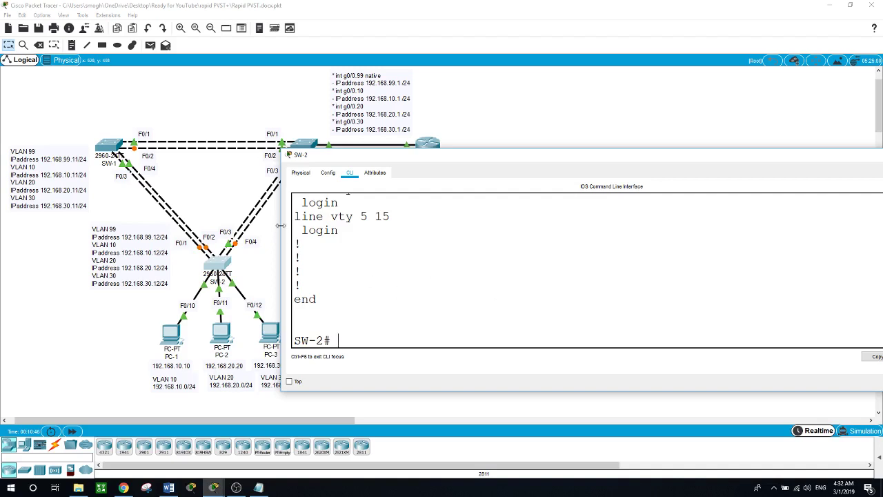
Review SW-2's running configuration for the VLAN interface addresses and the trunk settings of FastEthernet0/1 to 0/4
{"action": "scroll", "coordinate": [341, 277], "scroll_direction": "up", "scroll_amount": 5}
{"action": "scroll", "coordinate": [341, 277], "scroll_direction": "up", "scroll_amount": 6}
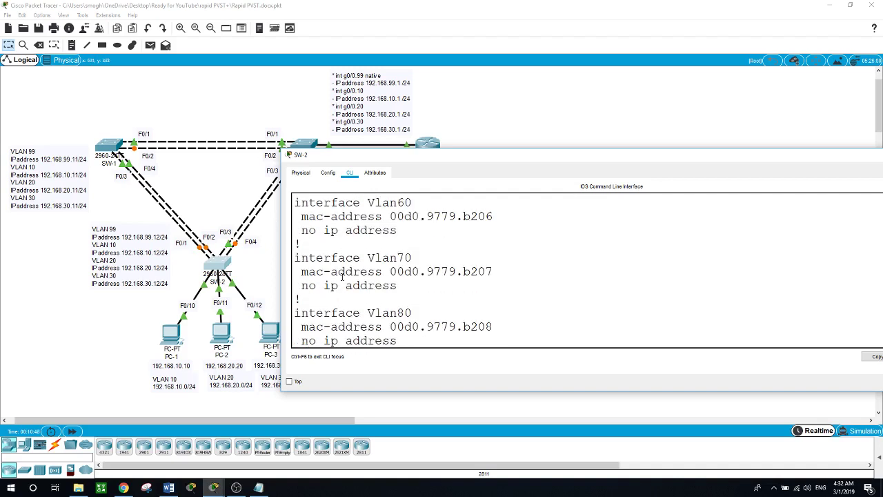
{"action": "scroll", "coordinate": [342, 276], "scroll_direction": "up", "scroll_amount": 6}
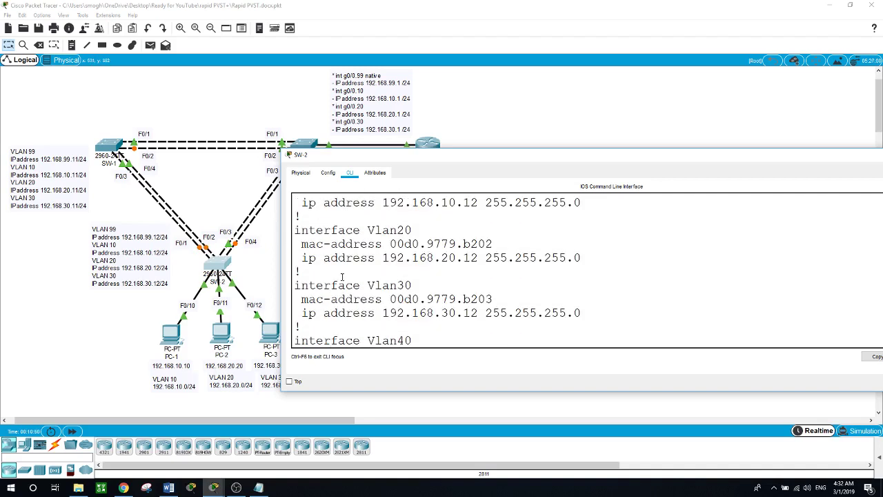
{"action": "scroll", "coordinate": [342, 276], "scroll_direction": "up", "scroll_amount": 7}
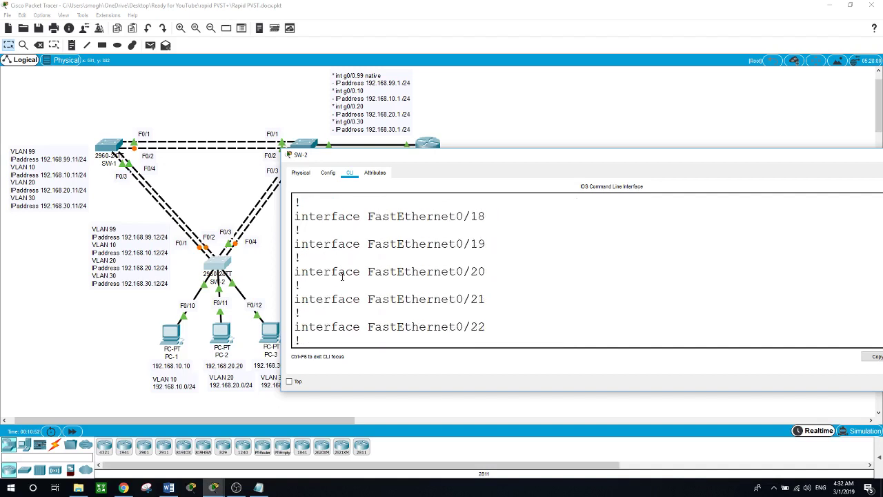
{"action": "scroll", "coordinate": [341, 277], "scroll_direction": "down", "scroll_amount": 3}
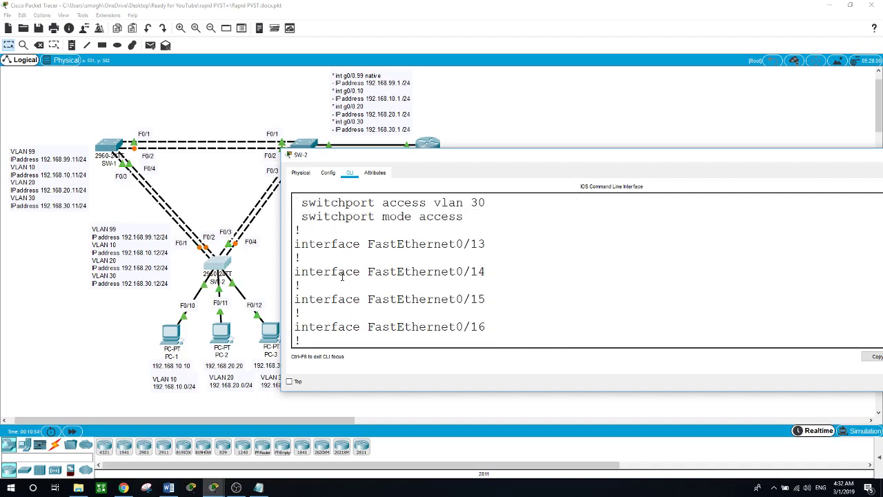
{"action": "scroll", "coordinate": [342, 276], "scroll_direction": "up", "scroll_amount": 6}
{"action": "scroll", "coordinate": [341, 277], "scroll_direction": "up", "scroll_amount": 6}
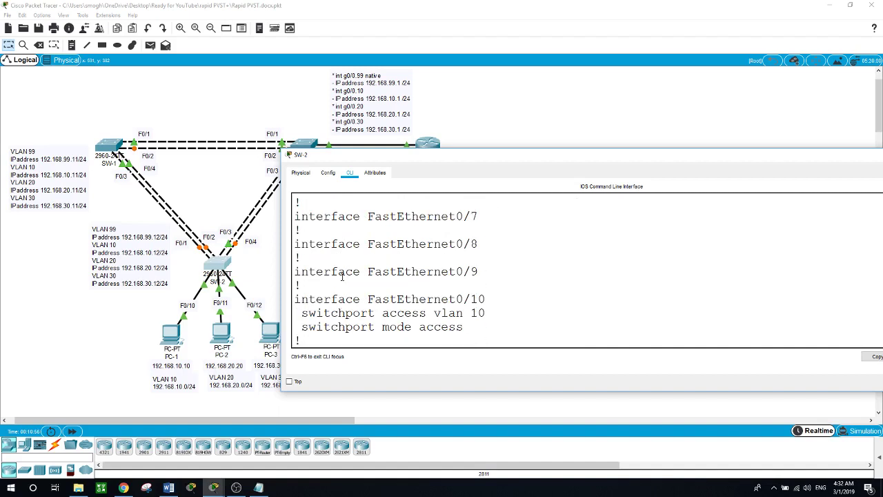
{"action": "scroll", "coordinate": [342, 277], "scroll_direction": "up", "scroll_amount": 1}
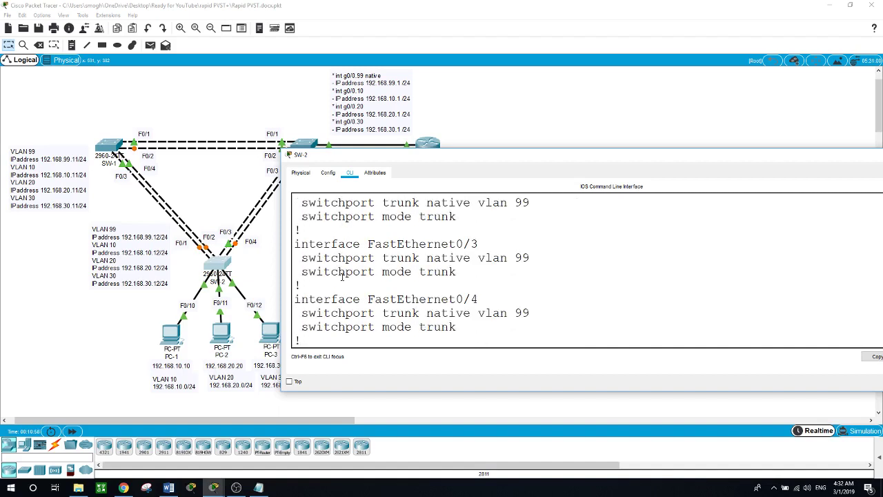
{"action": "scroll", "coordinate": [342, 277], "scroll_direction": "up", "scroll_amount": 1}
{"action": "scroll", "coordinate": [342, 277], "scroll_direction": "up", "scroll_amount": 1}
{"action": "scroll", "coordinate": [342, 277], "scroll_direction": "up", "scroll_amount": 1}
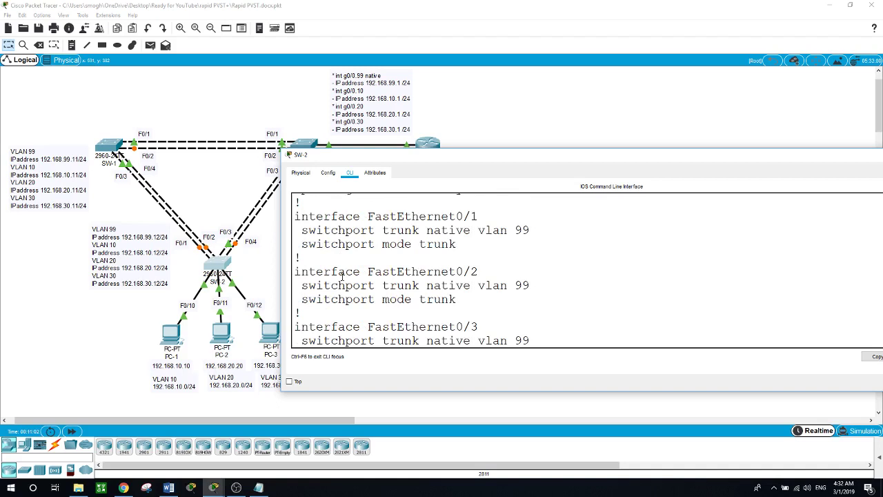
{"action": "scroll", "coordinate": [342, 277], "scroll_direction": "down", "scroll_amount": 3}
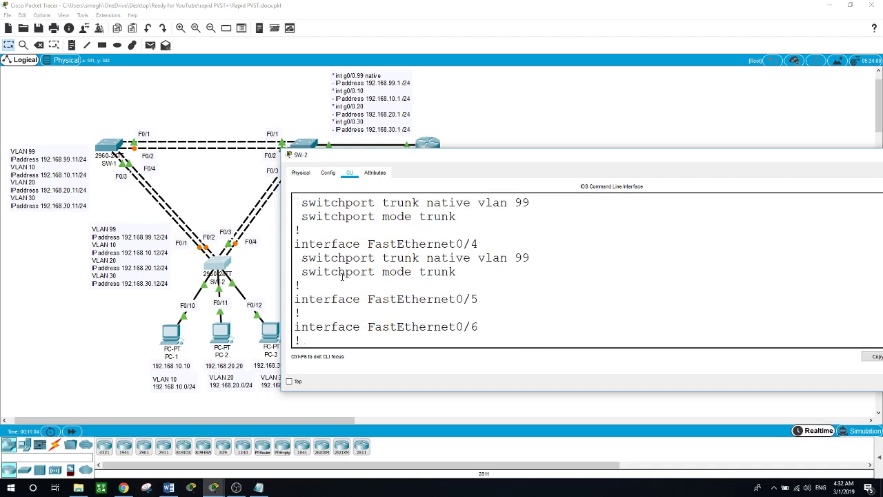
Examine the access mode and VLAN assignments of FastEthernet0/10 to 0/12 in SW-2's running configuration
{"action": "scroll", "coordinate": [342, 277], "scroll_direction": "down", "scroll_amount": 1}
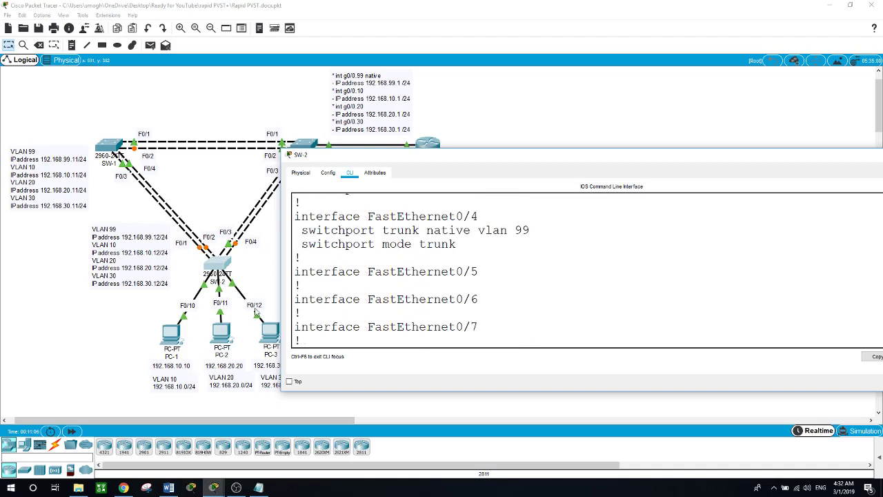
{"action": "scroll", "coordinate": [414, 284], "scroll_direction": "down", "scroll_amount": 3}
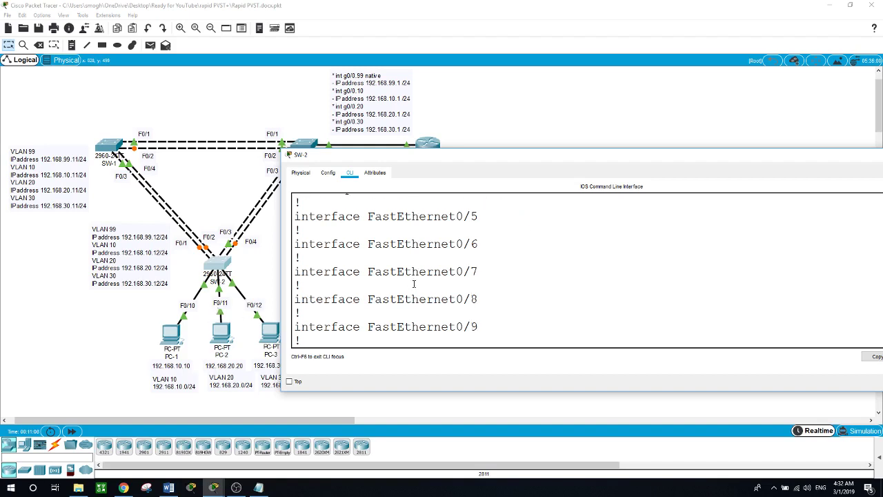
{"action": "scroll", "coordinate": [414, 285], "scroll_direction": "down", "scroll_amount": 1}
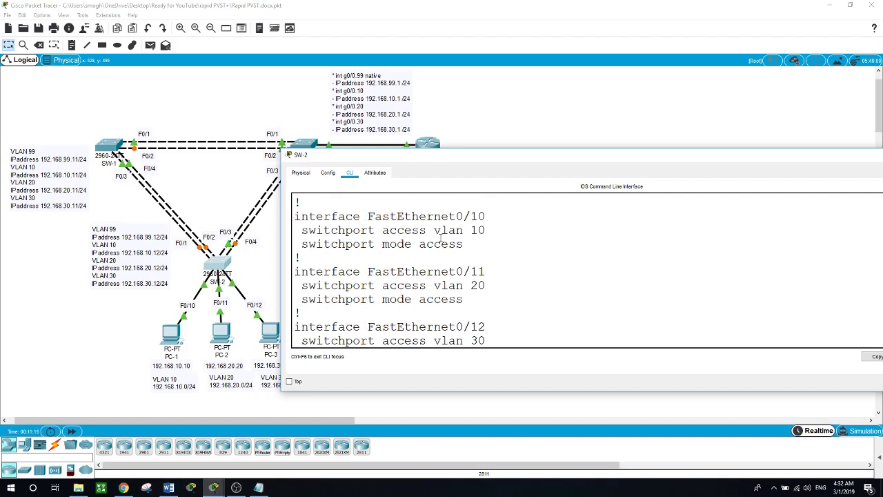
{"action": "scroll", "coordinate": [463, 240], "scroll_direction": "down", "scroll_amount": 3}
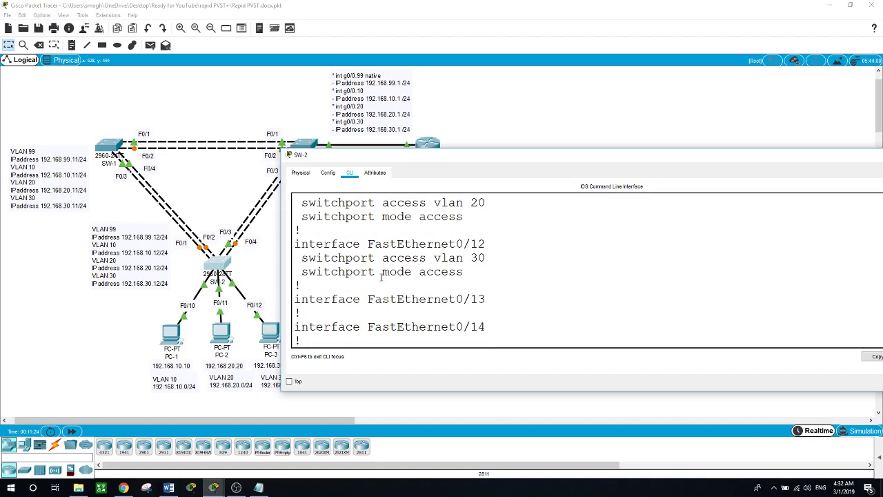
{"action": "scroll", "coordinate": [380, 276], "scroll_direction": "down", "scroll_amount": 2}
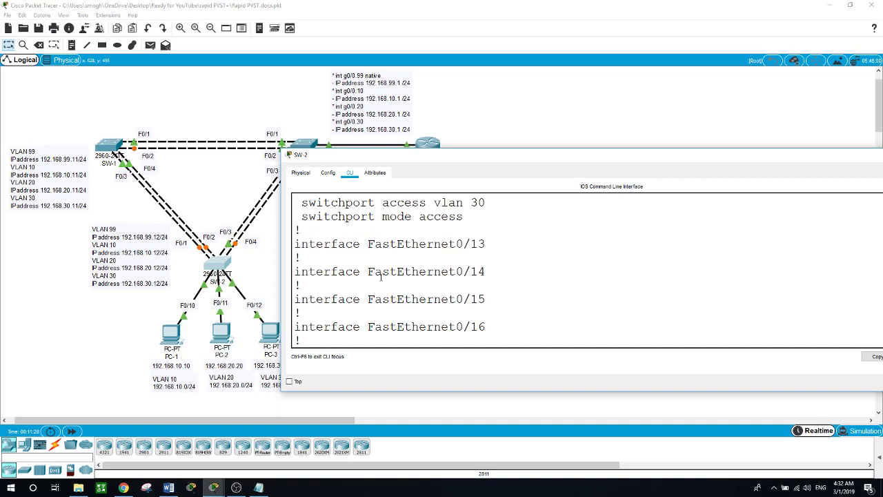
Switch to SW-1's console and leave interface range configuration for privileged EXEC mode
{"action": "left_click", "coordinate": [116, 318]}
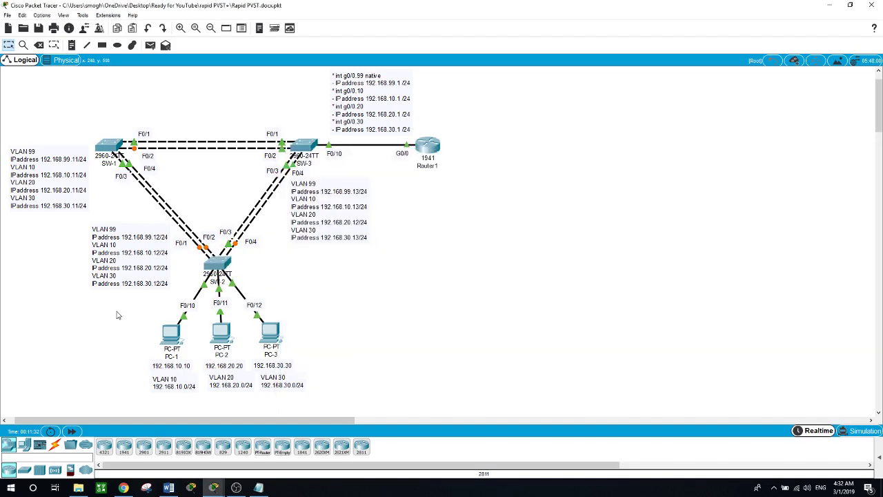
{"action": "left_click", "coordinate": [116, 147]}
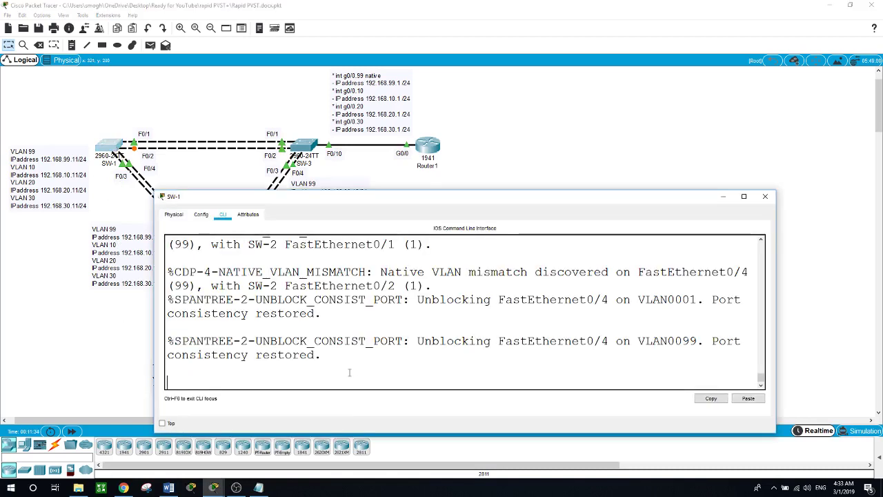
{"action": "key", "text": "Return"}
{"action": "type", "text": "end"}
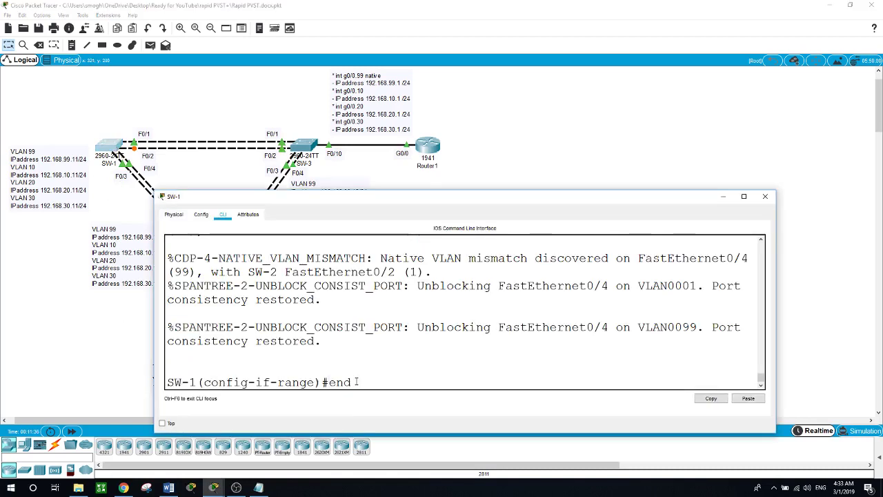
{"action": "key", "text": "Return"}
Test VLAN 99 connectivity from SW-1 to SW-3 by pinging 192.168.99.13 twice
{"action": "type", "text": "p"}
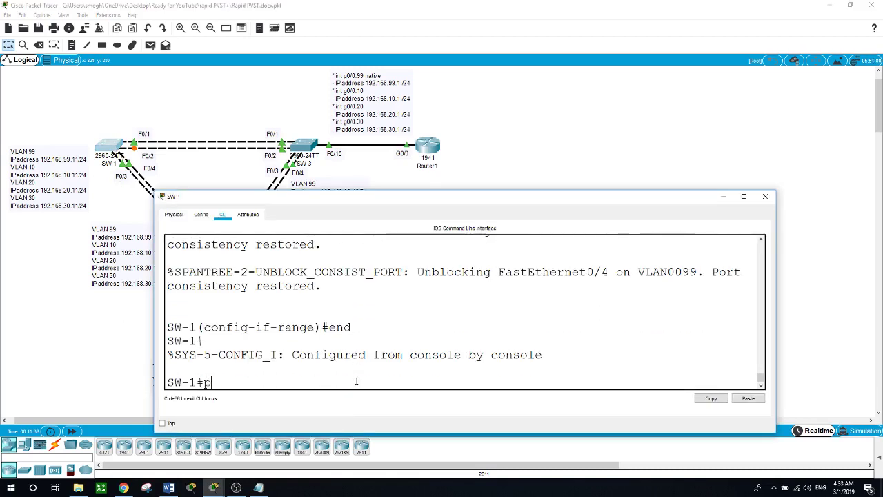
{"action": "type", "text": "ing "}
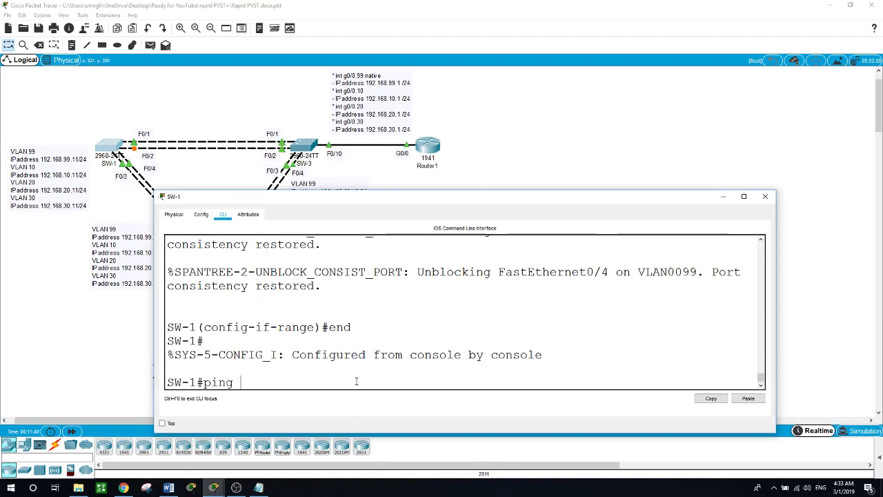
{"action": "type", "text": "192.168."}
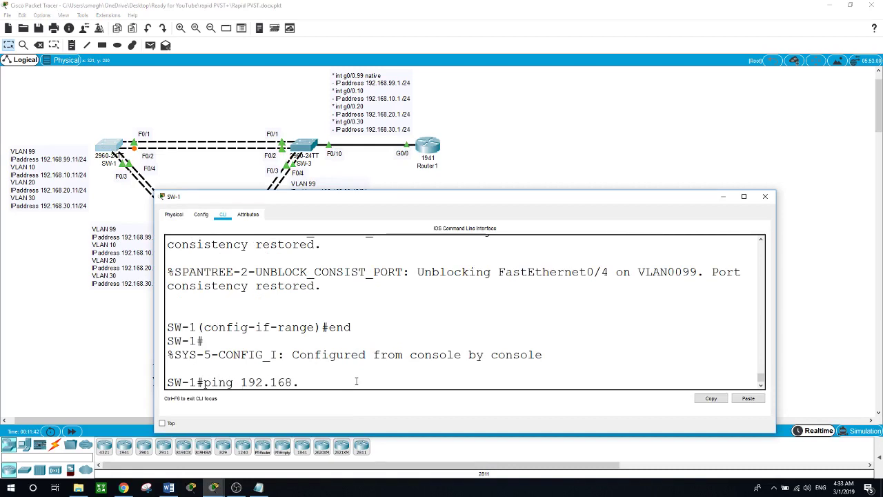
{"action": "type", "text": "99.13"}
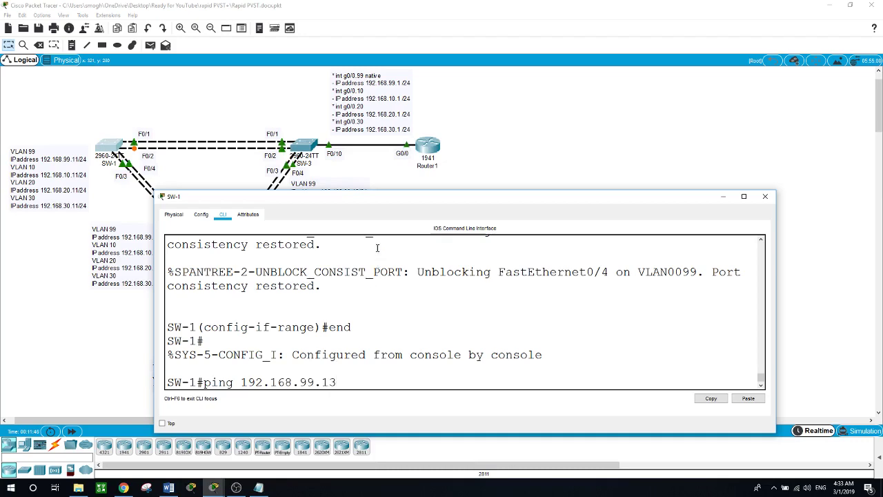
{"action": "left_click_drag", "start_coordinate": [390, 202], "coordinate": [380, 281]}
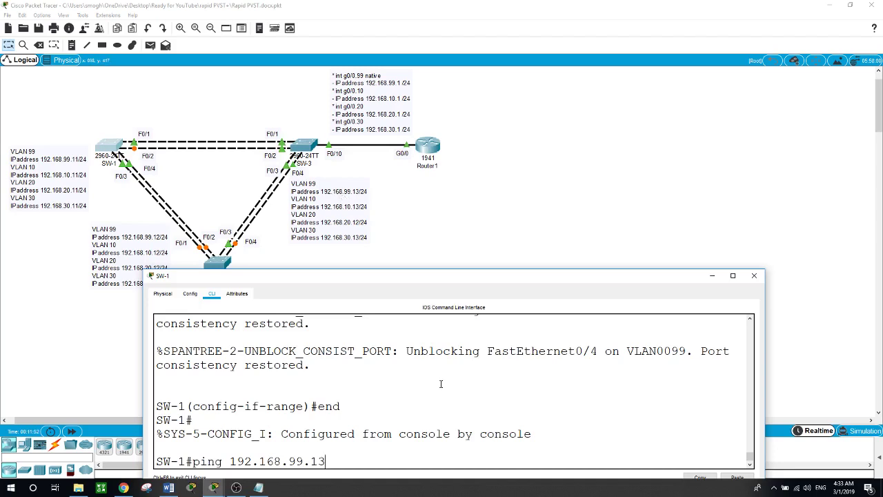
{"action": "key", "text": "Return"}
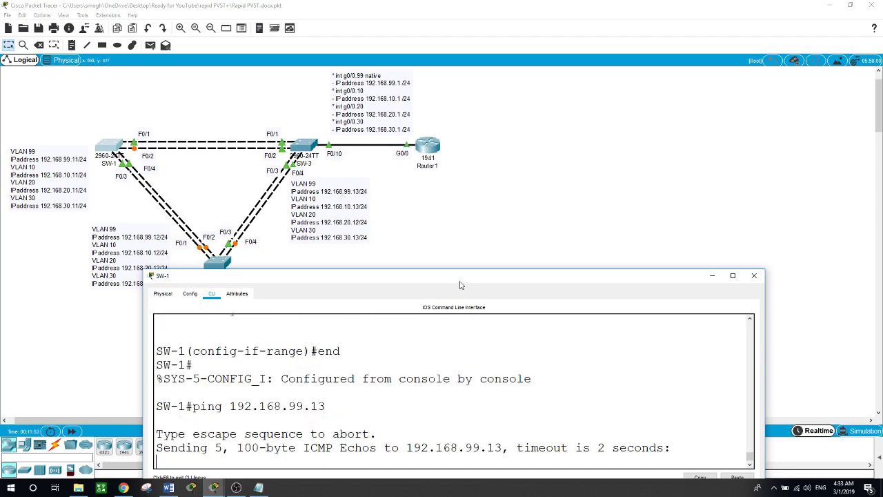
{"action": "left_click_drag", "start_coordinate": [460, 284], "coordinate": [488, 225]}
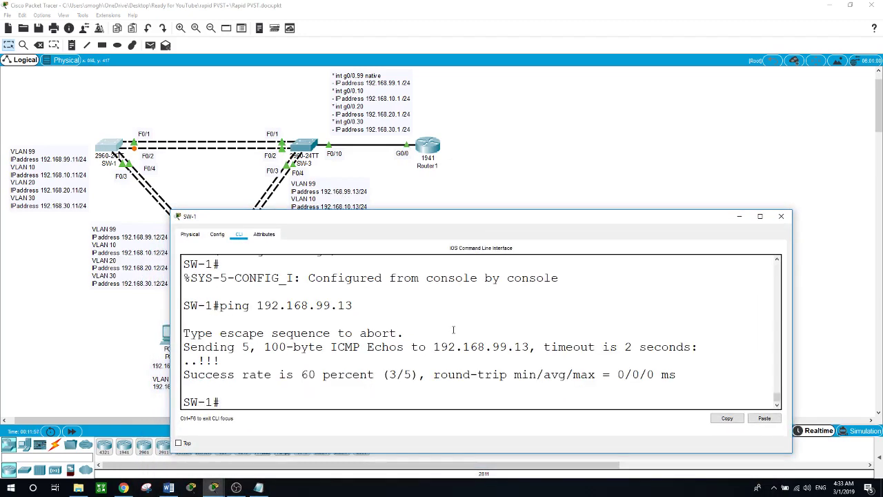
{"action": "key", "text": "Up"}
{"action": "key", "text": "Return"}
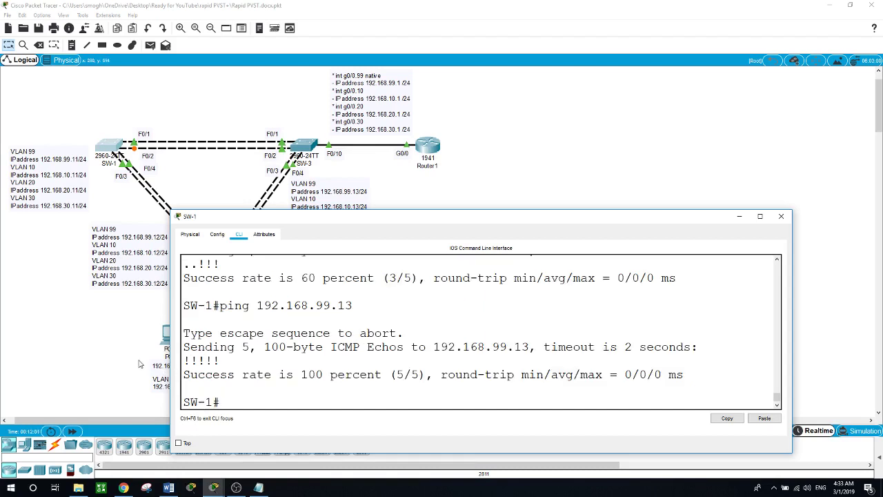
Test VLAN 99 connectivity from SW-2's console to SW-1 by pinging 192.168.99.11 twice
{"action": "left_click", "coordinate": [78, 332]}
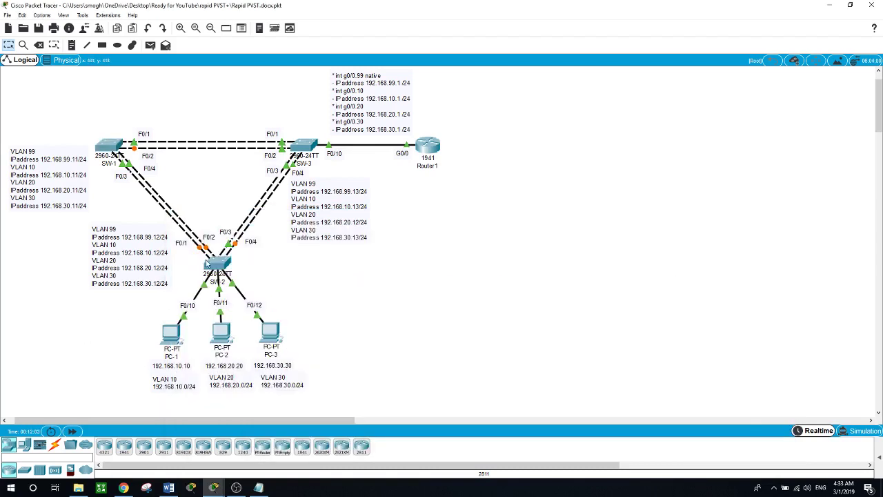
{"action": "left_click", "coordinate": [211, 264]}
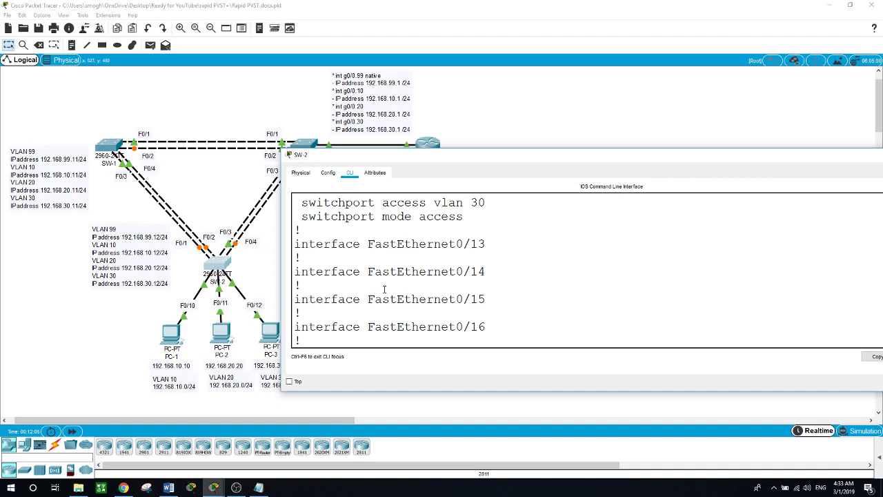
{"action": "scroll", "coordinate": [404, 276], "scroll_direction": "down", "scroll_amount": 15}
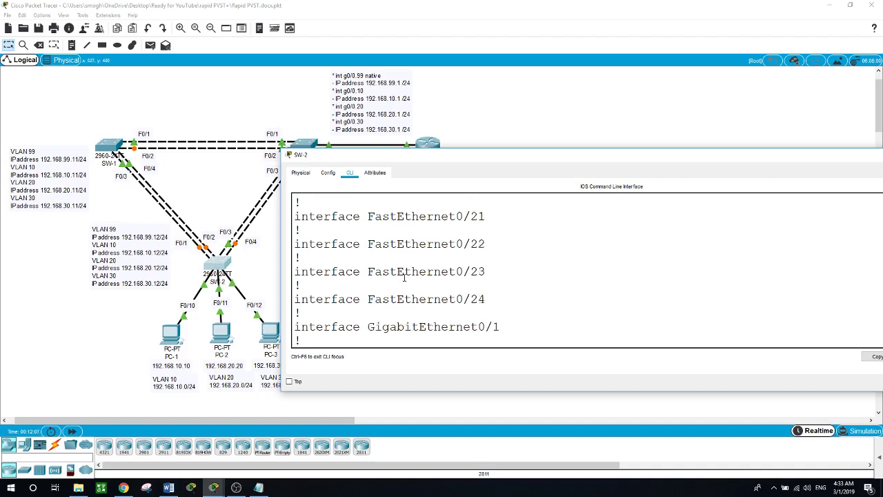
{"action": "scroll", "coordinate": [404, 276], "scroll_direction": "down", "scroll_amount": 10}
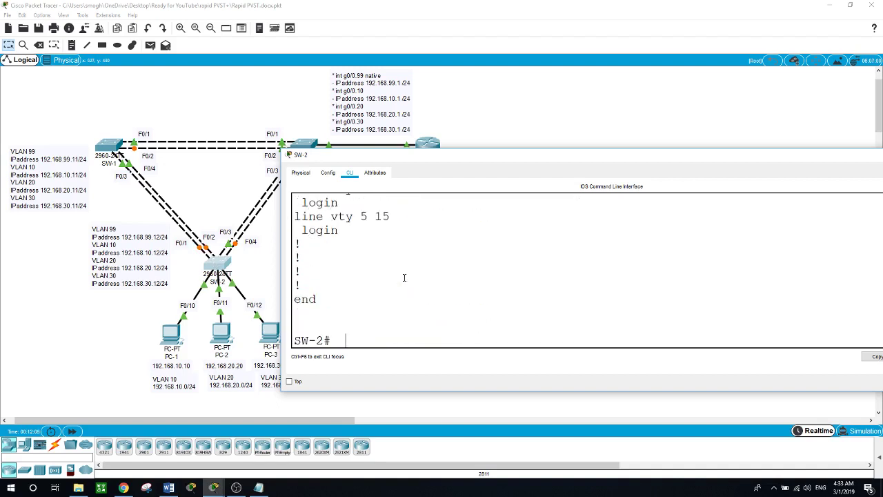
{"action": "type", "text": "ping 192.168.99.11"}
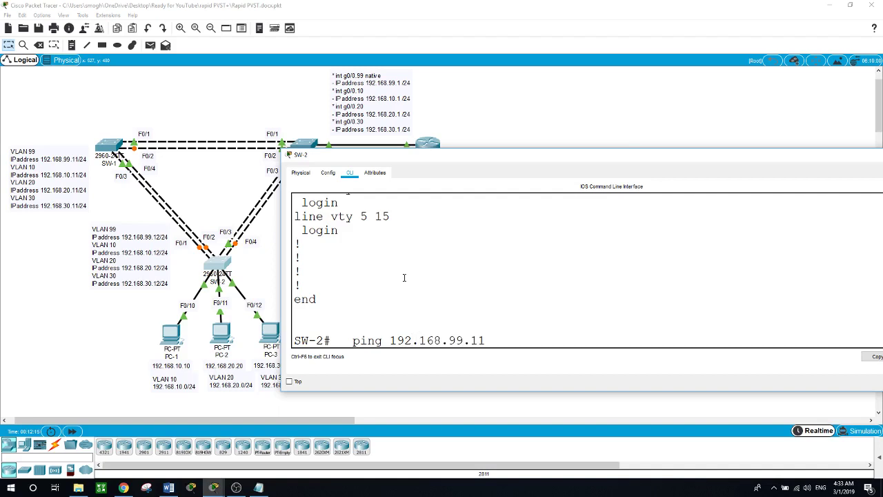
{"action": "key", "text": "Return"}
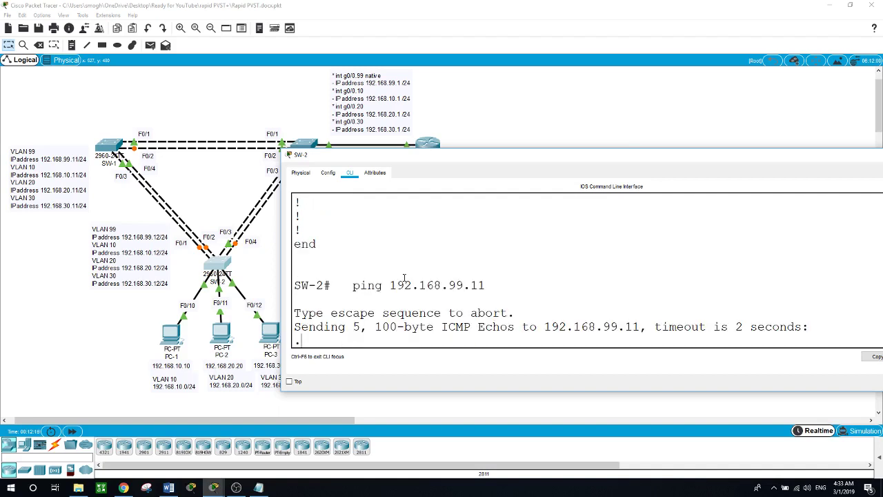
{"action": "key", "text": "Up"}
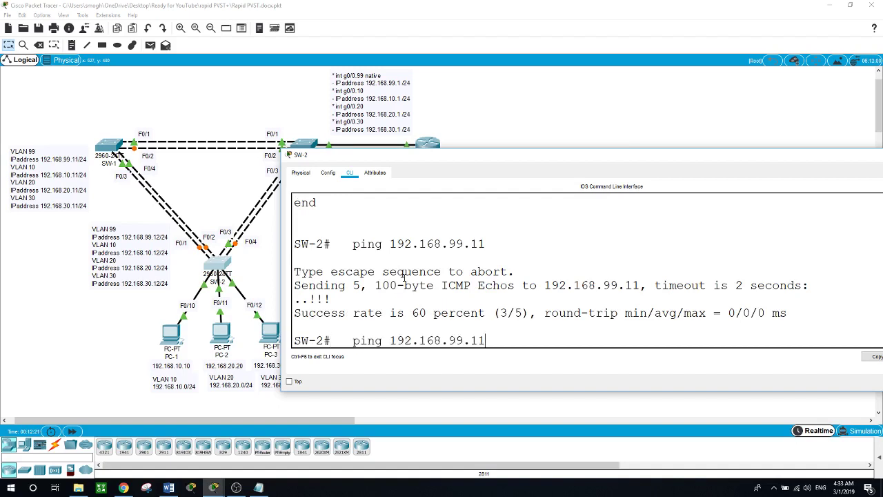
{"action": "key", "text": "Return"}
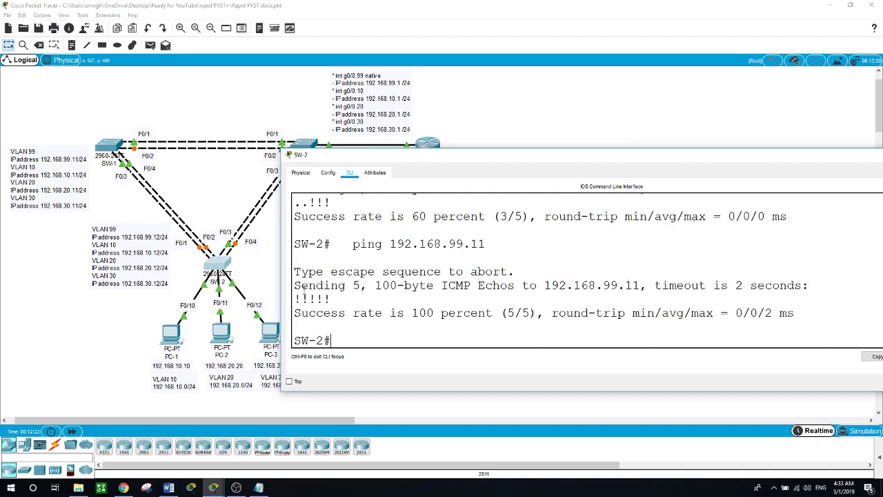
On SW-1, enter global configuration mode and set the spanning-tree mode to rapid-pvst
{"action": "left_click", "coordinate": [127, 336]}
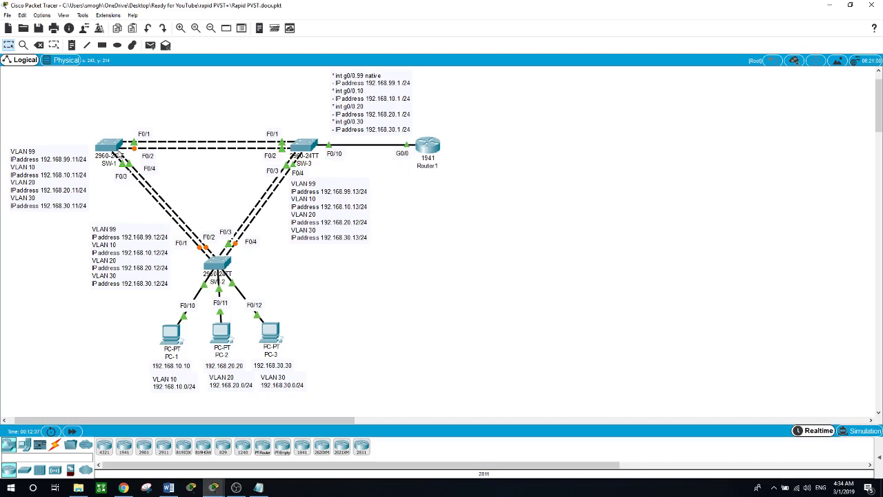
{"action": "left_click", "coordinate": [111, 149]}
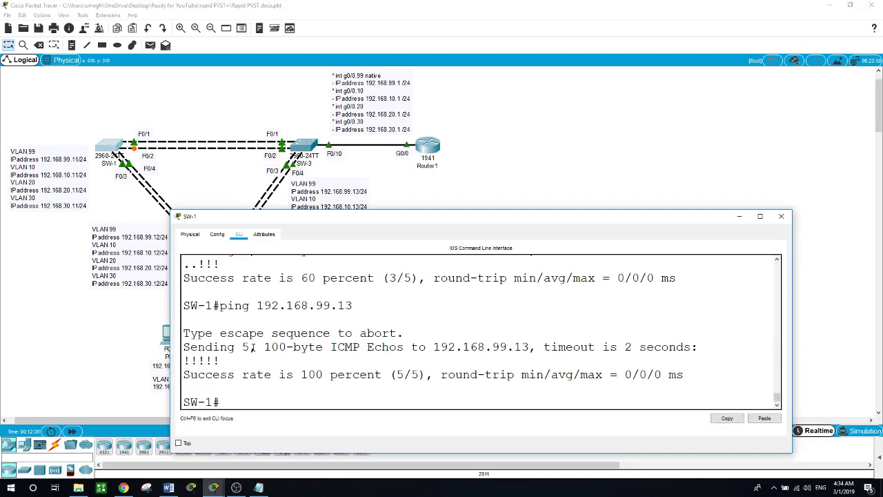
{"action": "type", "text": "conf t"}
{"action": "key", "text": "Return"}
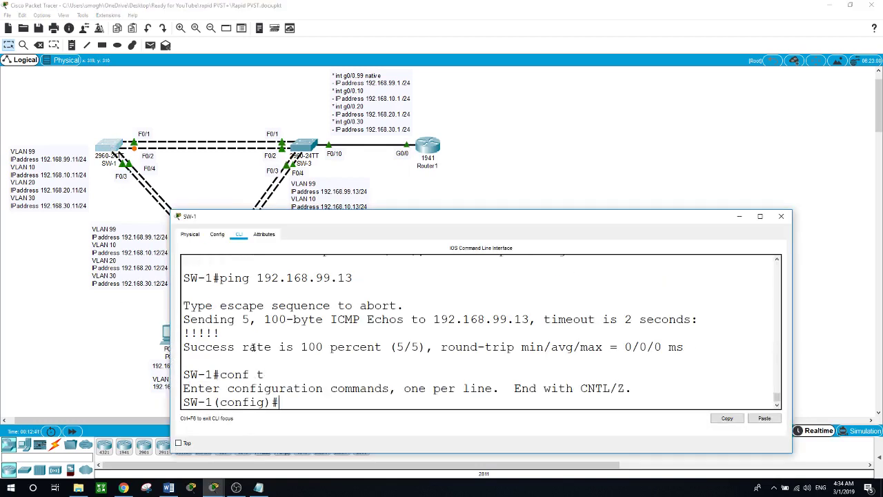
{"action": "type", "text": "sp"}
{"action": "key", "text": "Tab"}
{"action": "type", "text": "mo"}
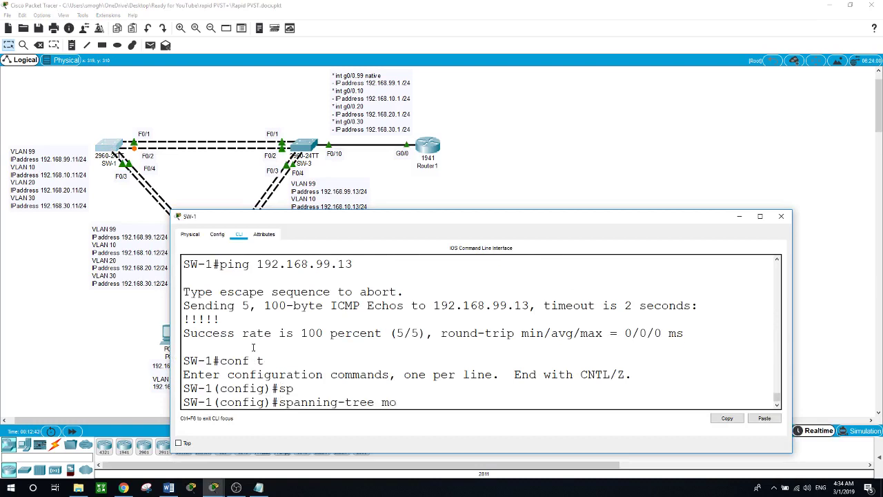
{"action": "key", "text": "Tab"}
{"action": "type", "text": "r"}
{"action": "key", "text": "Tab"}
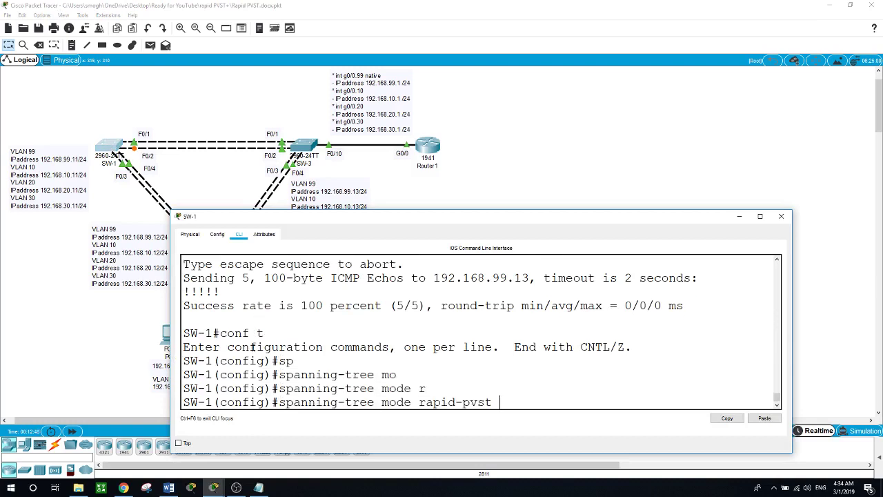
{"action": "key", "text": "Return"}
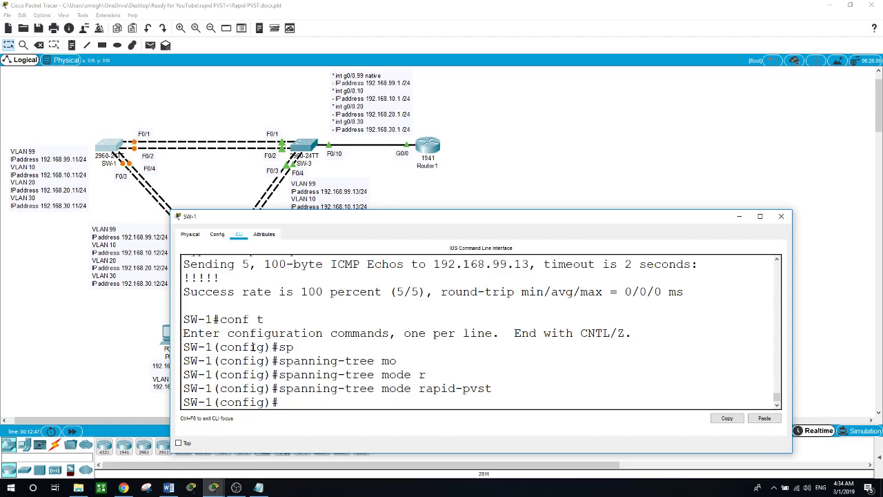
On SW-3, leave interface range configuration and set the spanning-tree mode to rapid-pvst
{"action": "left_click", "coordinate": [302, 143]}
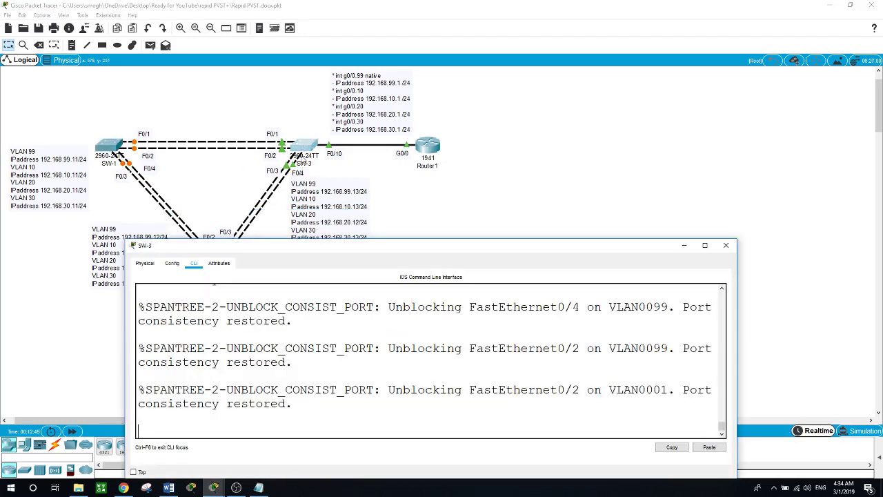
{"action": "key", "text": "Return"}
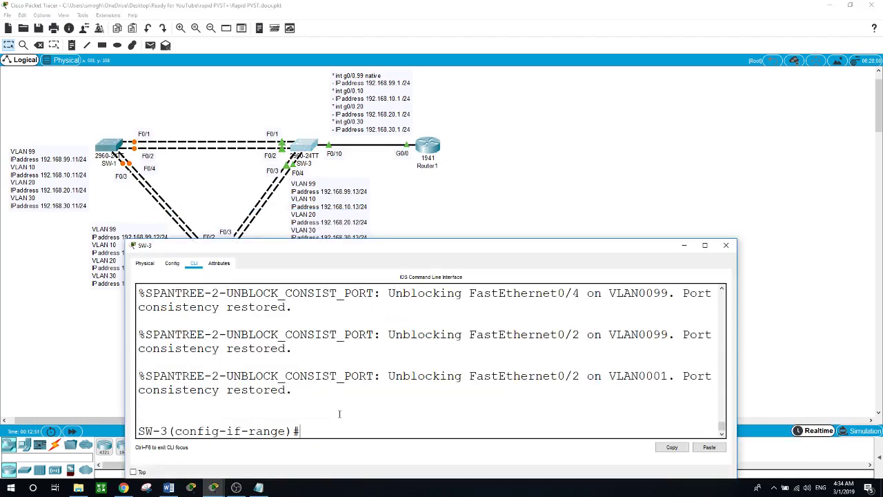
{"action": "type", "text": "exit"}
{"action": "key", "text": "Return"}
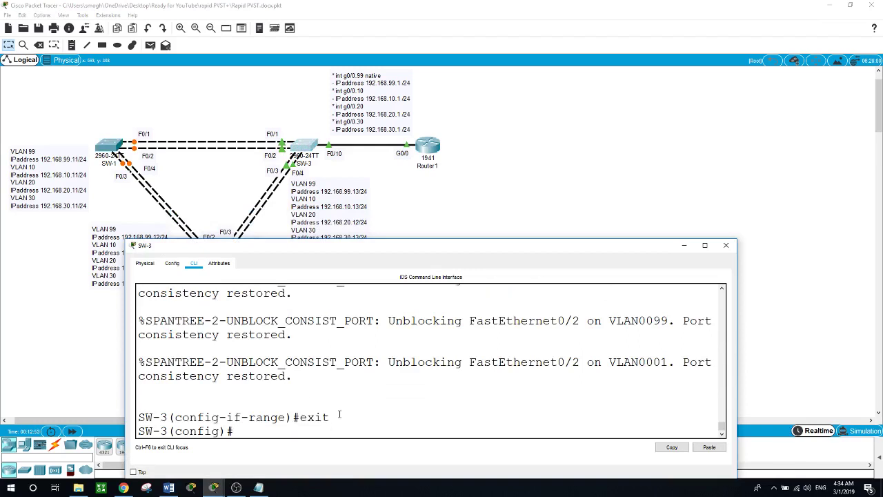
{"action": "type", "text": "sp"}
{"action": "key", "text": "Tab"}
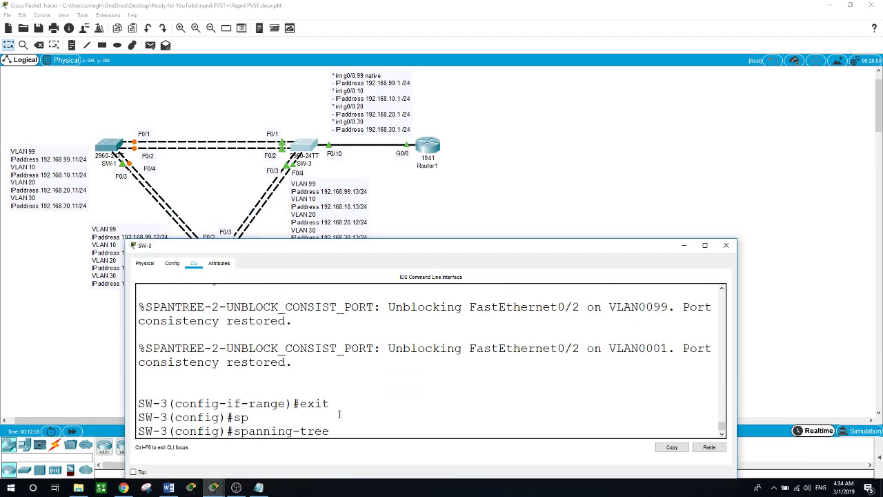
{"action": "type", "text": "mod"}
{"action": "key", "text": "Tab"}
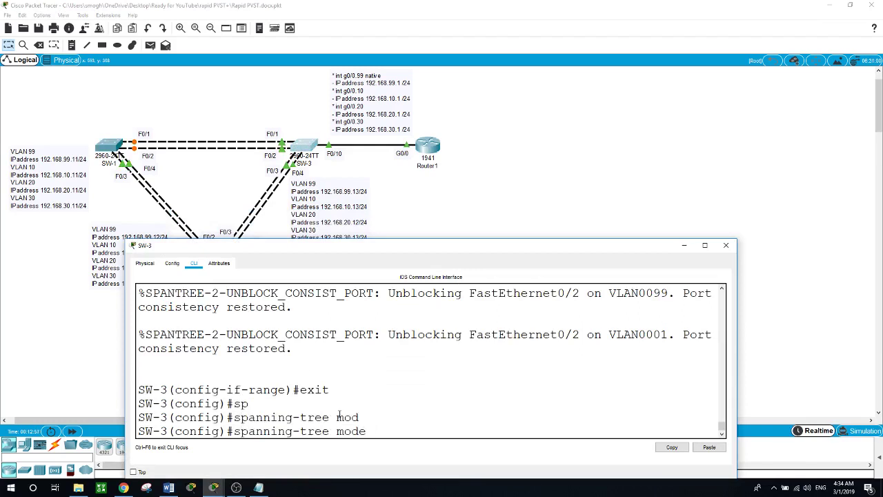
{"action": "type", "text": "r"}
{"action": "key", "text": "Tab"}
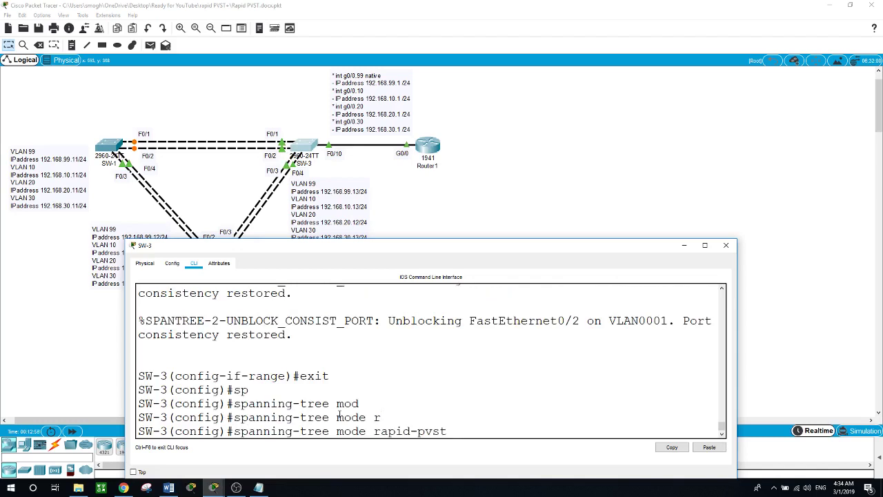
{"action": "key", "text": "Return"}
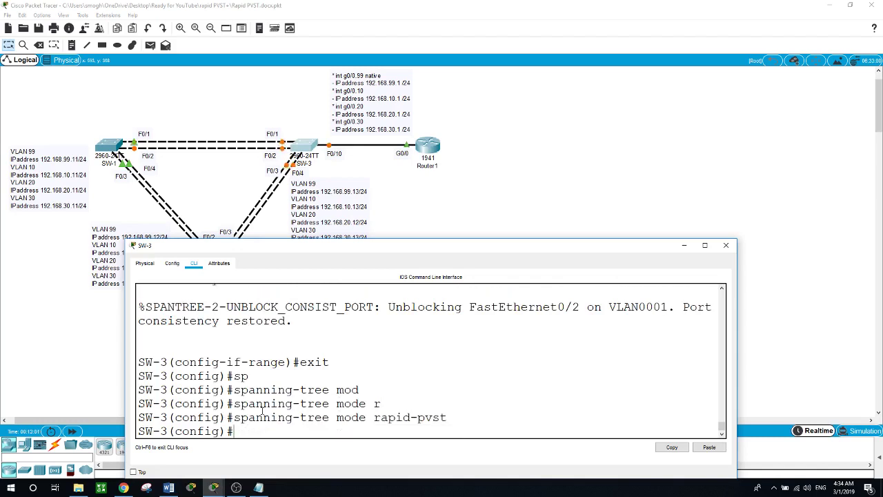
On SW-2, enter global configuration mode and set the spanning-tree mode to rapid-pvst
{"action": "left_click", "coordinate": [96, 357]}
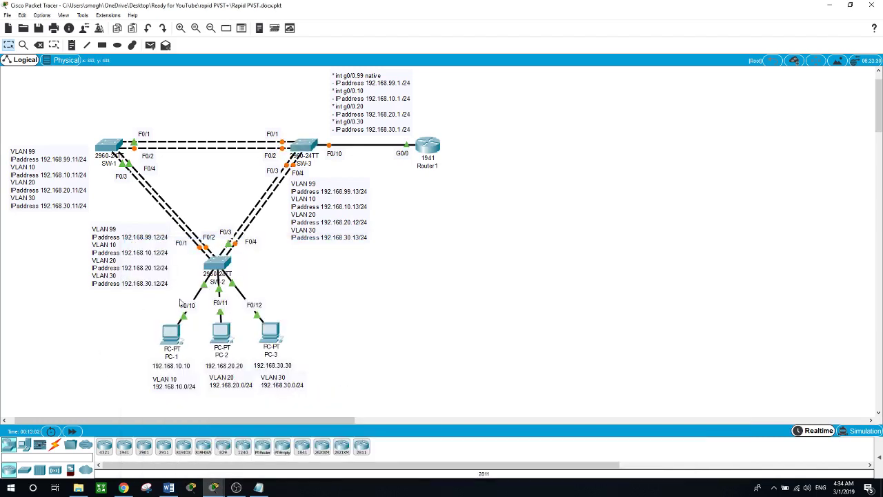
{"action": "left_click", "coordinate": [219, 262]}
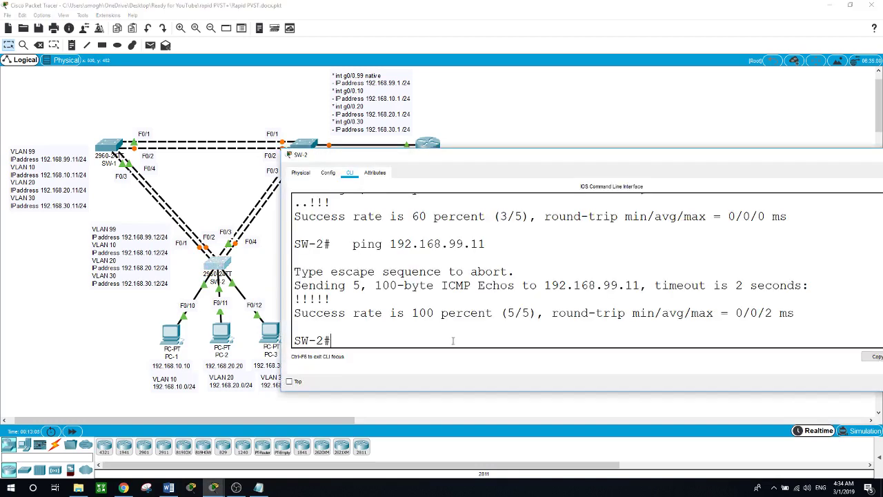
{"action": "type", "text": "conf t"}
{"action": "key", "text": "Return"}
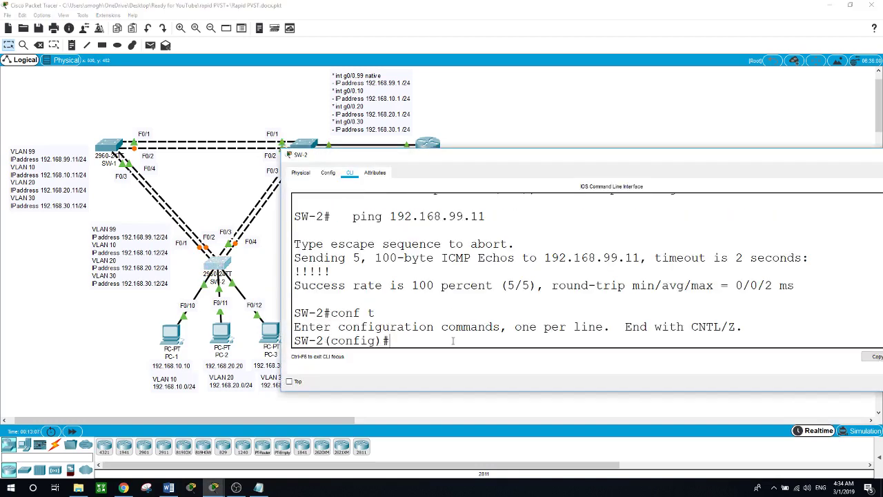
{"action": "type", "text": "sp"}
{"action": "key", "text": "Tab"}
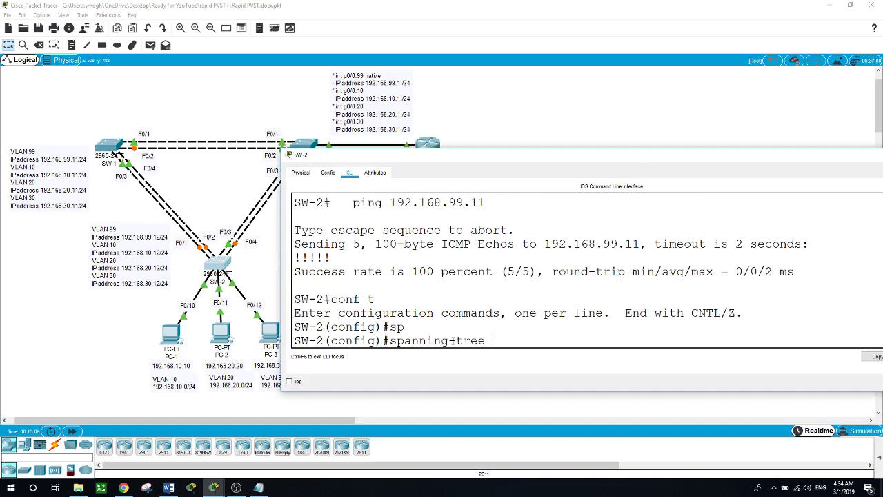
{"action": "type", "text": "mo"}
{"action": "key", "text": "Tab"}
{"action": "type", "text": "r"}
{"action": "key", "text": "Tab"}
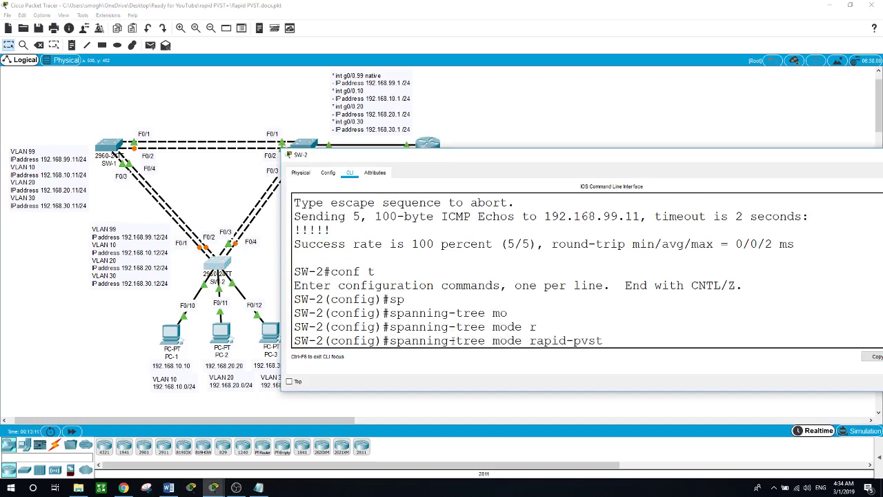
{"action": "key", "text": "Return"}
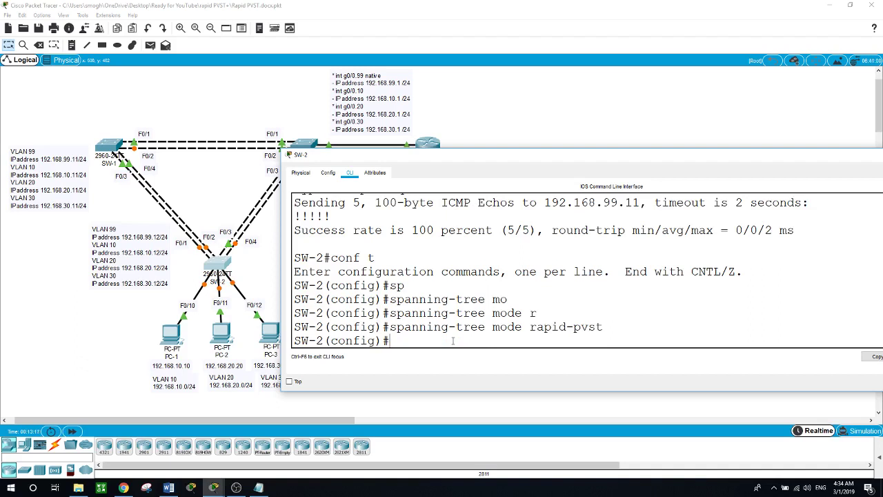
{"action": "left_click", "coordinate": [217, 203]}
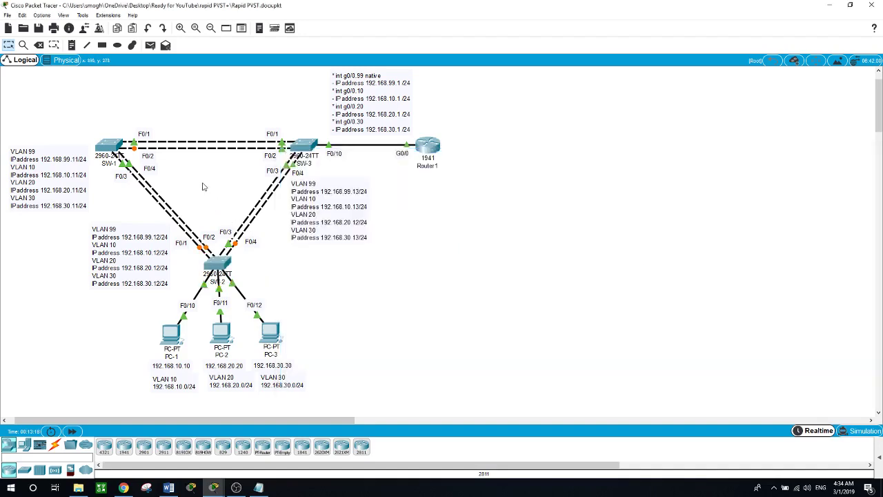
{"action": "left_click", "coordinate": [107, 145]}
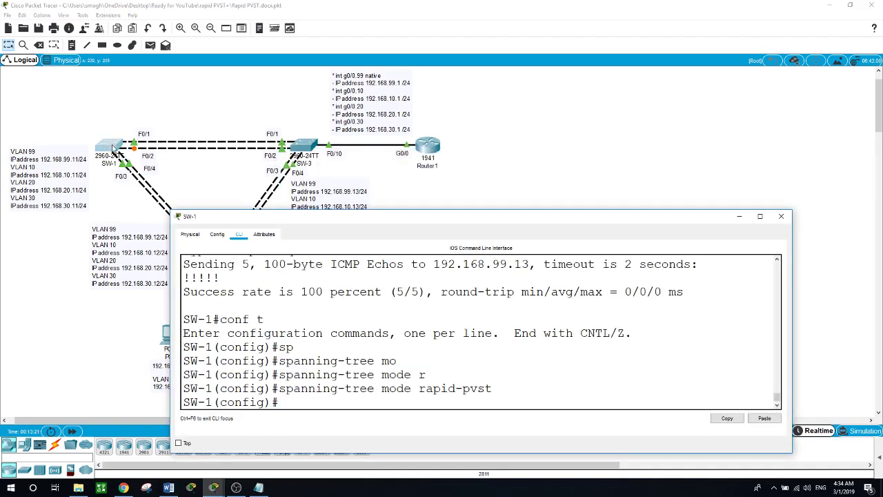
{"action": "left_click", "coordinate": [173, 162]}
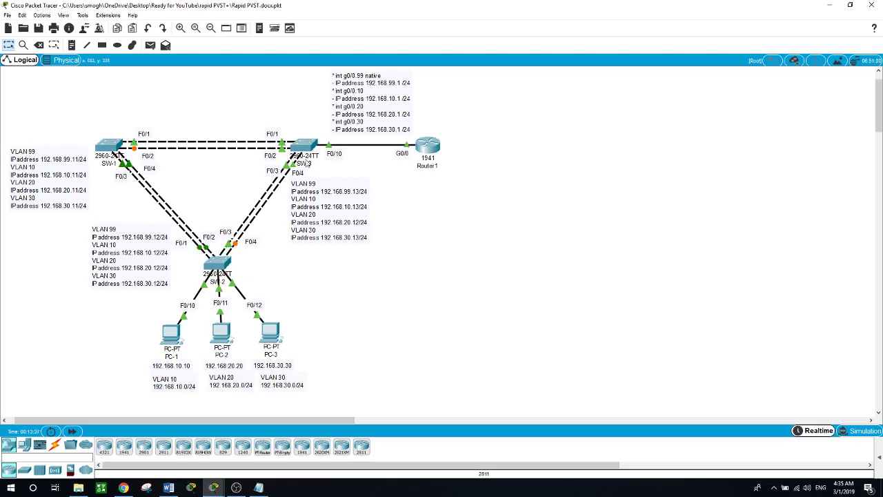
Switch to SW-3's console and leave global configuration for privileged EXEC mode
{"action": "left_click", "coordinate": [303, 149]}
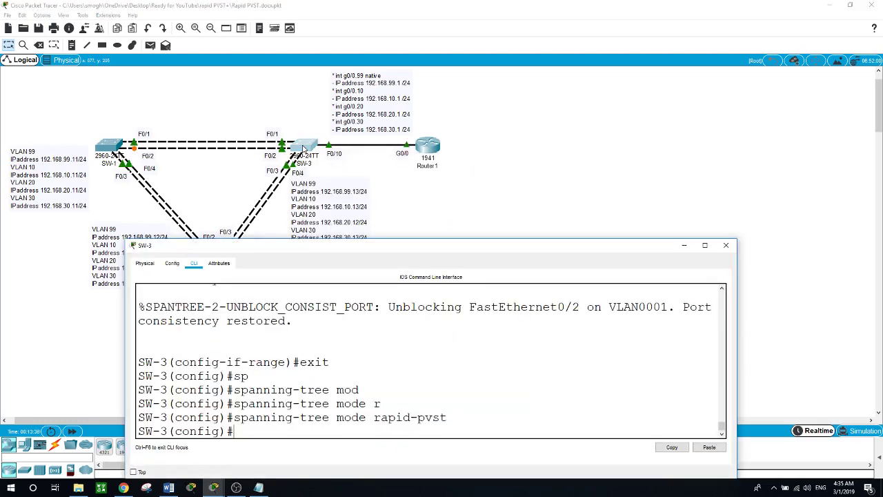
{"action": "left_click_drag", "start_coordinate": [358, 249], "coordinate": [369, 202]}
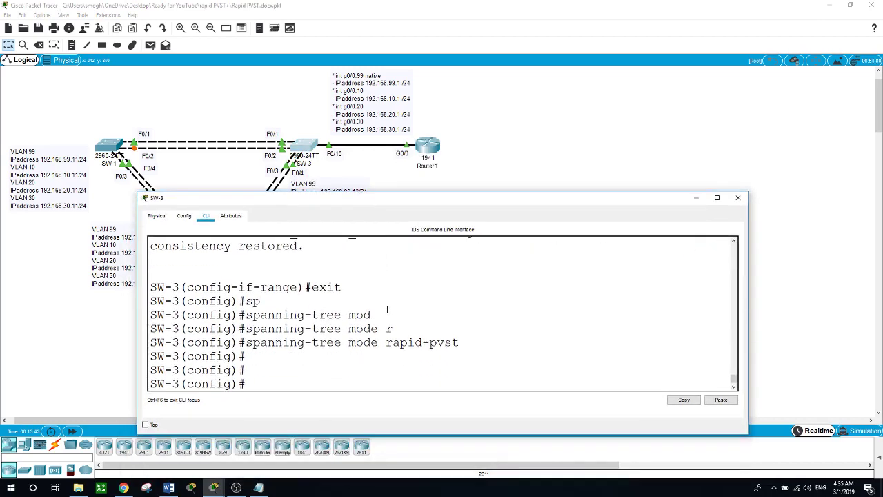
{"action": "type", "text": "xit"}
{"action": "key", "text": "Return"}
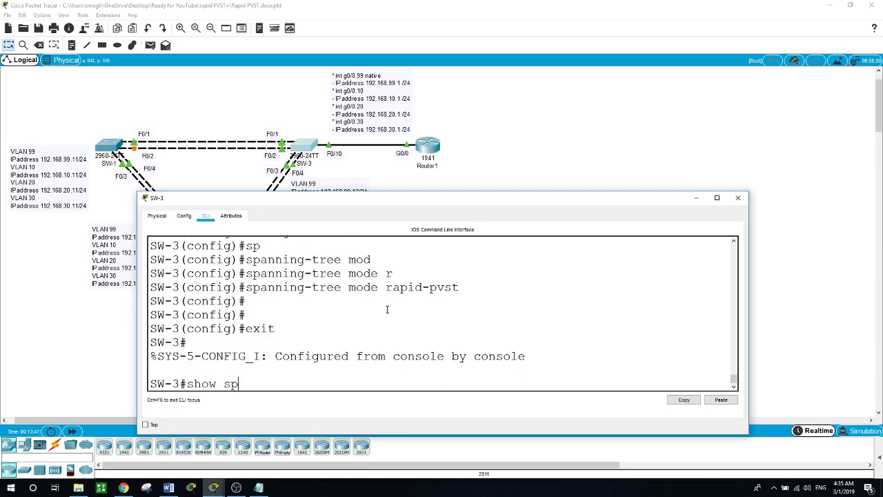
Display SW-3's spanning-tree status and examine the root bridge information for VLAN 10
{"action": "type", "text": "show sp"}
{"action": "key", "text": "Tab"}
{"action": "key", "text": "Return"}
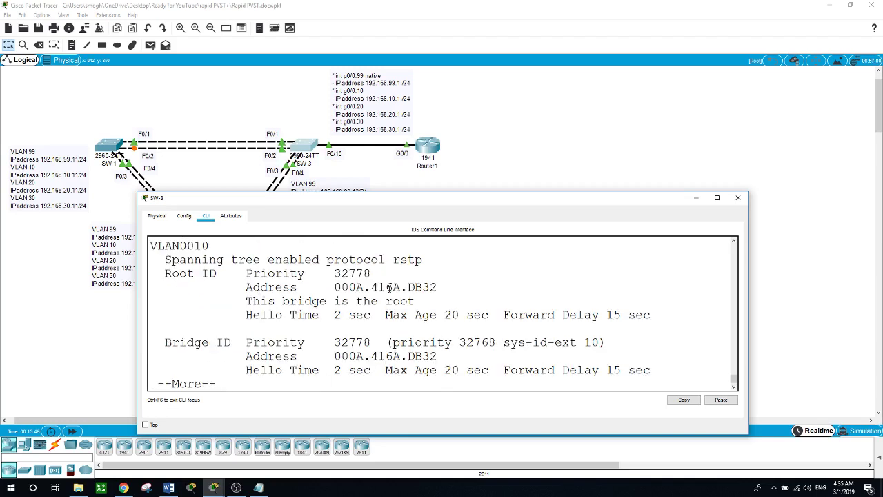
{"action": "left_click_drag", "start_coordinate": [424, 301], "coordinate": [237, 301]}
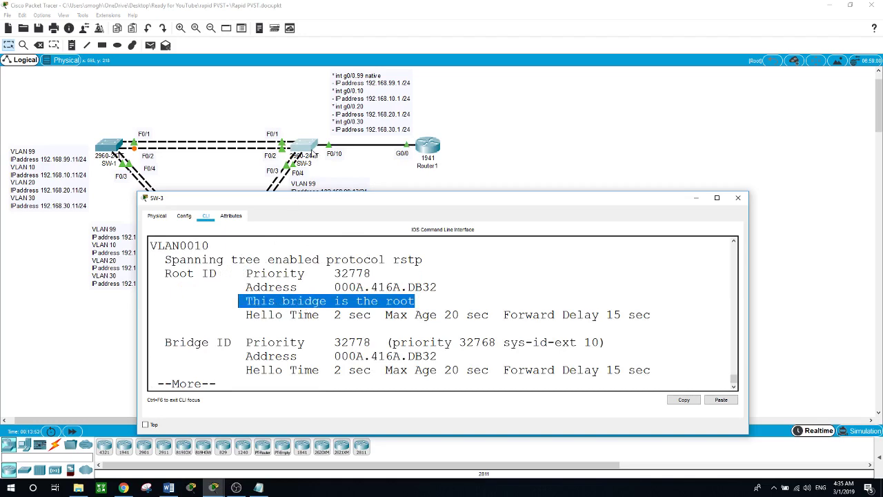
Page through the rest of SW-3's spanning-tree output and examine the port roles and states in its last interface table
{"action": "key", "text": "space"}
{"action": "key", "text": "space"}
{"action": "key", "text": "space"}
{"action": "key", "text": "space"}
{"action": "key", "text": "space"}
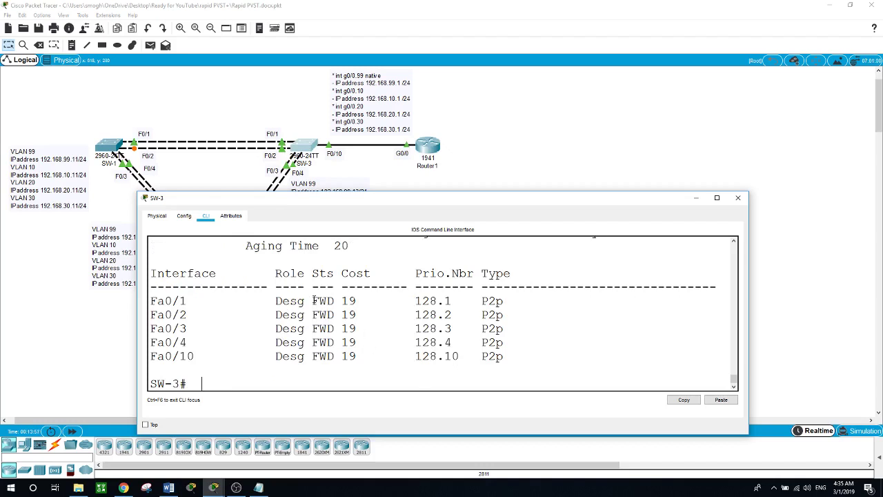
{"action": "left_click_drag", "start_coordinate": [314, 299], "coordinate": [341, 356]}
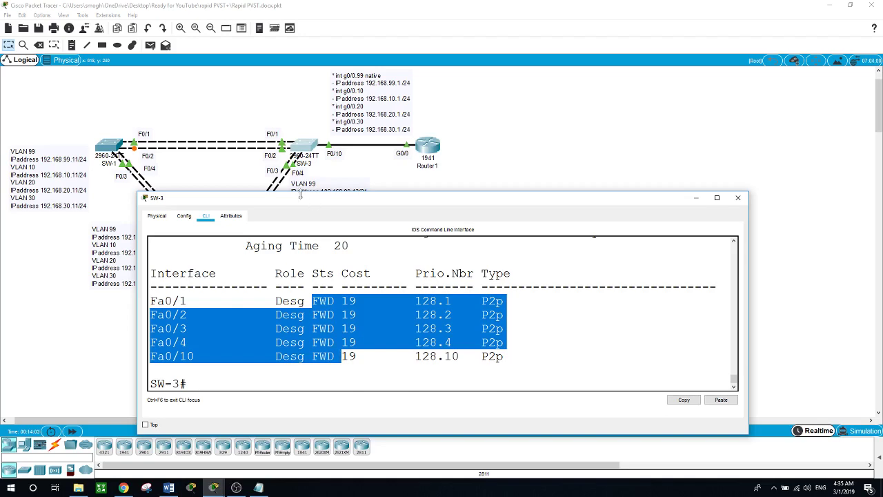
Switch to SW-1's console and leave global configuration for privileged EXEC mode
{"action": "left_click", "coordinate": [737, 197]}
{"action": "left_click", "coordinate": [119, 153]}
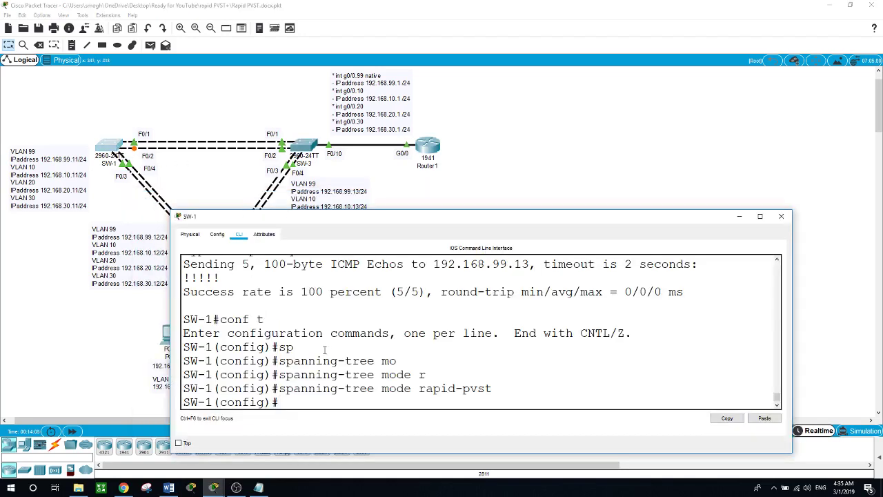
{"action": "type", "text": "exit"}
{"action": "key", "text": "Return"}
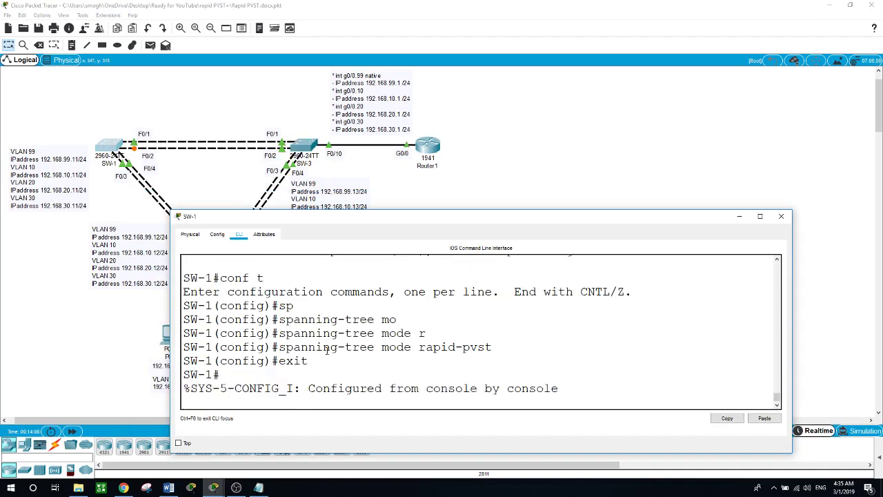
{"action": "key", "text": "Return"}
Display SW-1's spanning-tree status and examine Fa0/2's role and state in the interface table just before VLAN 99
{"action": "type", "text": "show sp"}
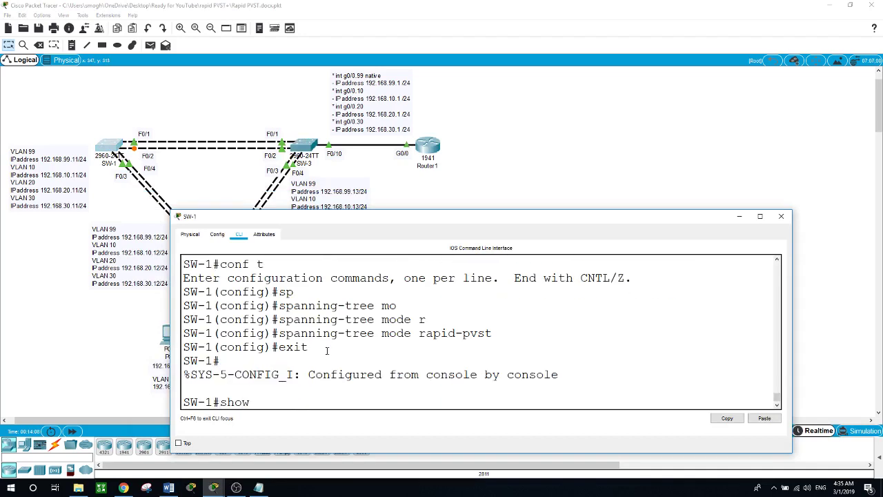
{"action": "key", "text": "Tab"}
{"action": "key", "text": "Return"}
{"action": "key", "text": "space"}
{"action": "key", "text": "space"}
{"action": "key", "text": "space"}
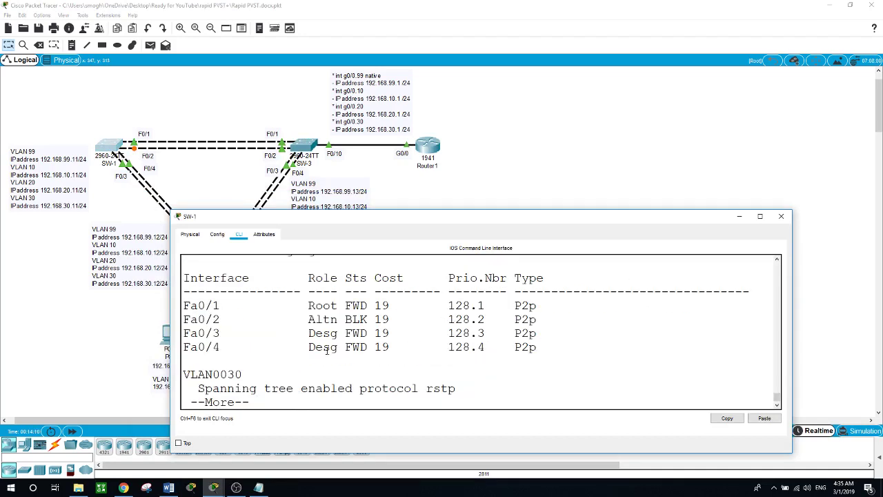
{"action": "key", "text": "space"}
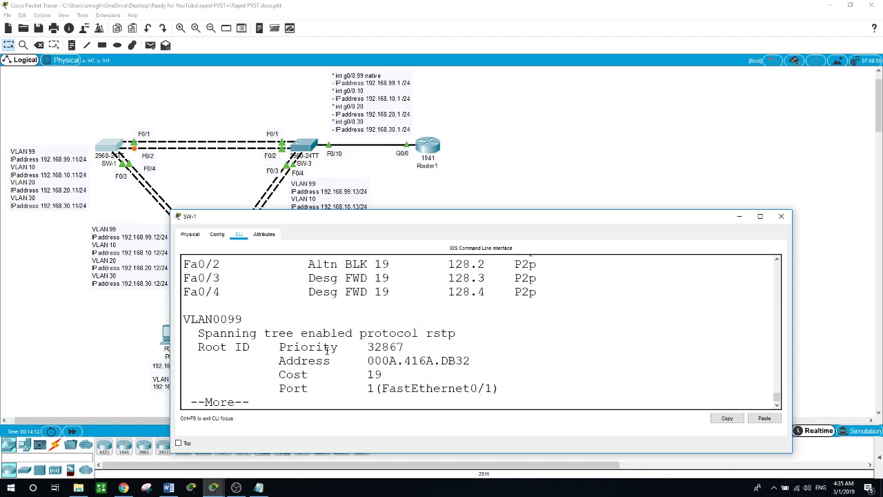
{"action": "scroll", "coordinate": [363, 320], "scroll_direction": "up", "scroll_amount": 2}
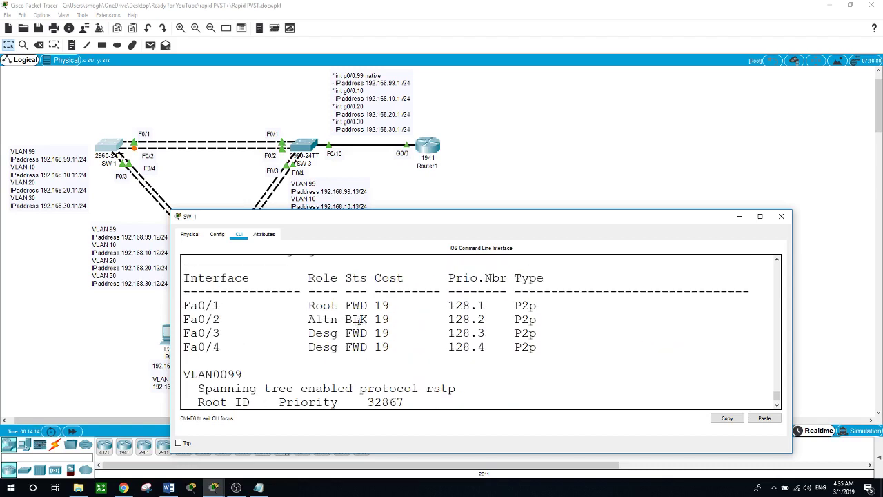
{"action": "left_click_drag", "start_coordinate": [370, 318], "coordinate": [231, 321]}
{"action": "scroll", "coordinate": [231, 321], "scroll_direction": "down", "scroll_amount": 2}
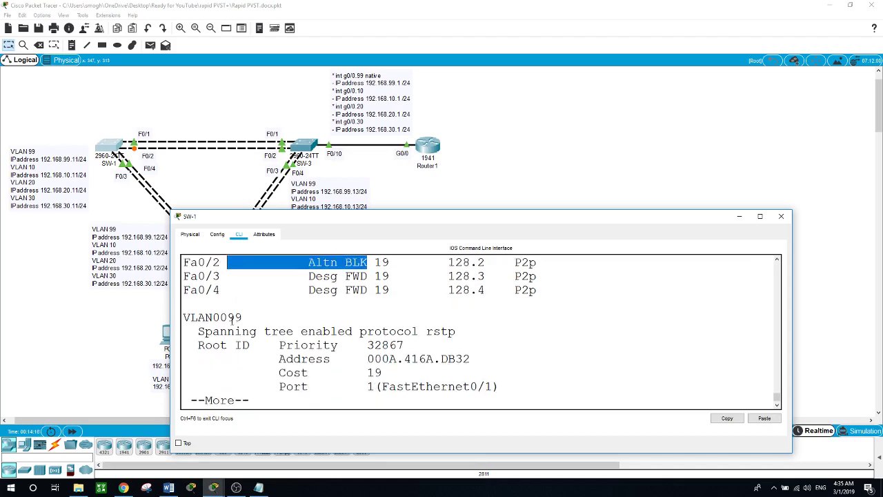
Page to the end of SW-1's spanning-tree output and examine Fa0/2 in VLAN 99's and the preceding VLAN's interface tables
{"action": "key", "text": "space"}
{"action": "left_click", "coordinate": [231, 319]}
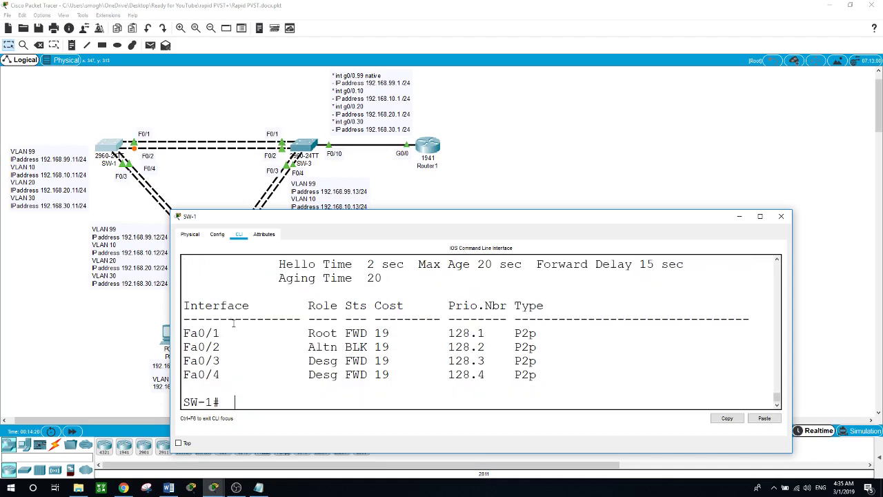
{"action": "scroll", "coordinate": [328, 382], "scroll_direction": "up", "scroll_amount": 6}
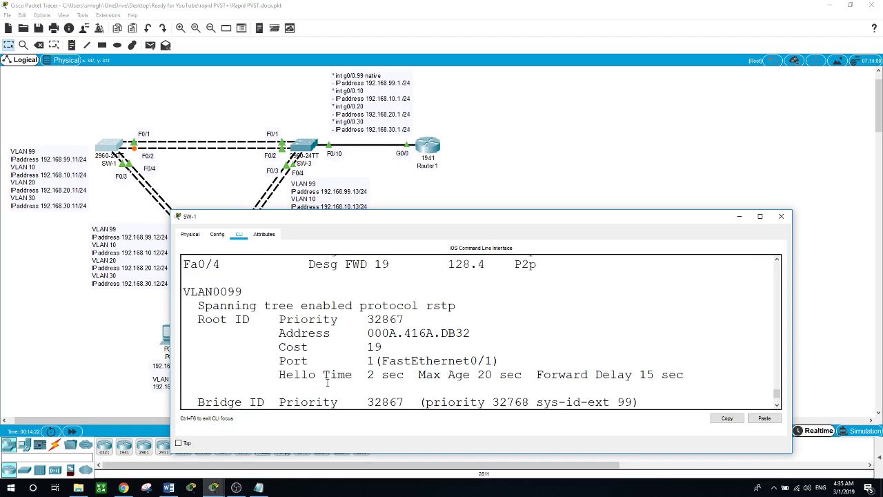
{"action": "scroll", "coordinate": [327, 382], "scroll_direction": "down", "scroll_amount": 5}
{"action": "scroll", "coordinate": [328, 381], "scroll_direction": "down", "scroll_amount": 1}
{"action": "left_click_drag", "start_coordinate": [389, 346], "coordinate": [319, 345]}
{"action": "scroll", "coordinate": [320, 344], "scroll_direction": "up", "scroll_amount": 5}
{"action": "scroll", "coordinate": [319, 344], "scroll_direction": "up", "scroll_amount": 13}
{"action": "scroll", "coordinate": [319, 344], "scroll_direction": "down", "scroll_amount": 8}
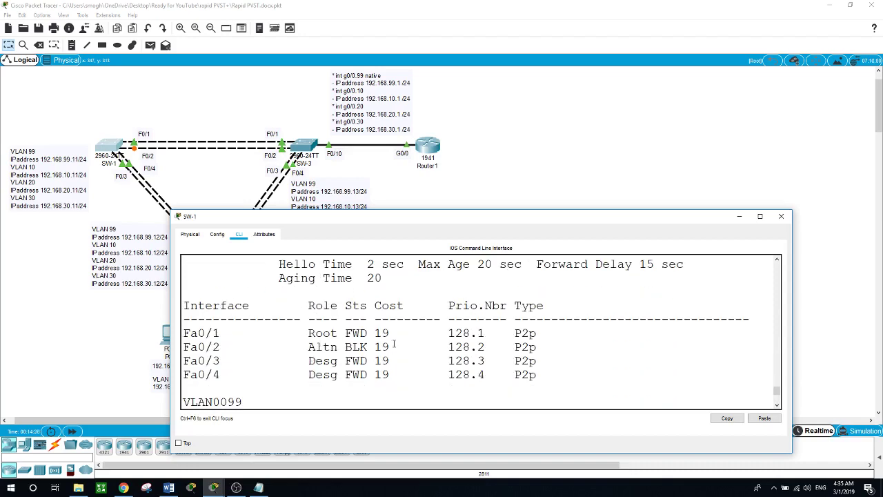
{"action": "left_click_drag", "start_coordinate": [395, 346], "coordinate": [264, 347]}
Go back through SW-1's spanning-tree output to VLAN 30 and examine Fa0/2's role and state
{"action": "scroll", "coordinate": [293, 347], "scroll_direction": "up", "scroll_amount": 14}
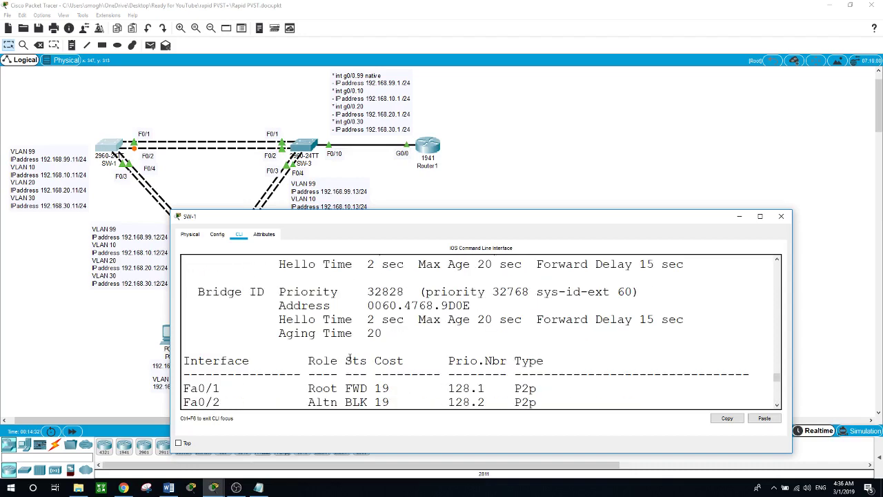
{"action": "scroll", "coordinate": [350, 357], "scroll_direction": "up", "scroll_amount": 9}
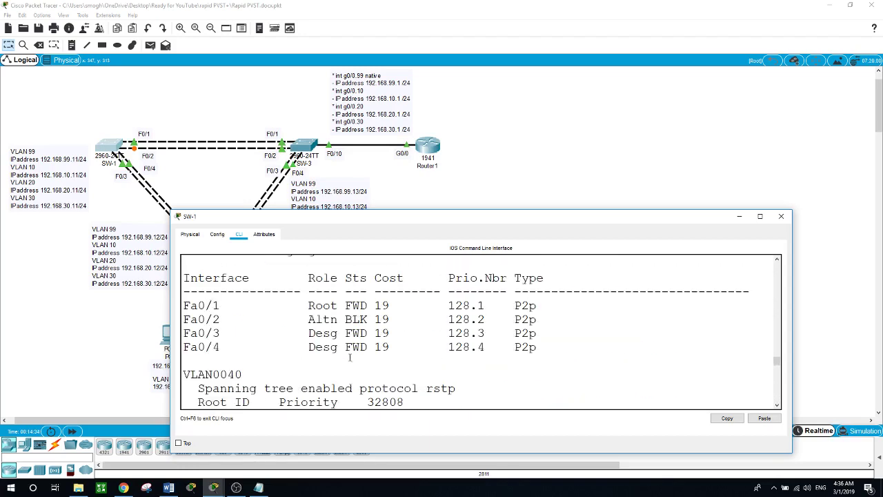
{"action": "scroll", "coordinate": [349, 356], "scroll_direction": "up", "scroll_amount": 7}
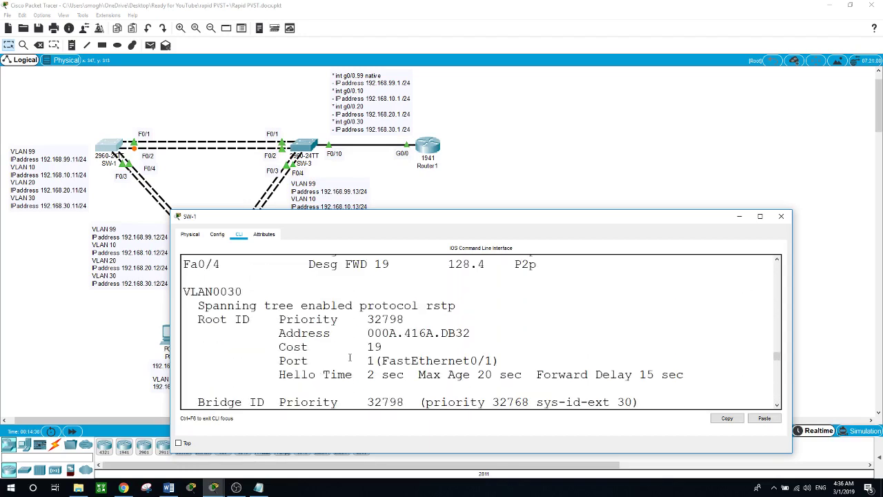
{"action": "scroll", "coordinate": [350, 357], "scroll_direction": "down", "scroll_amount": 6}
{"action": "scroll", "coordinate": [350, 356], "scroll_direction": "down", "scroll_amount": 2}
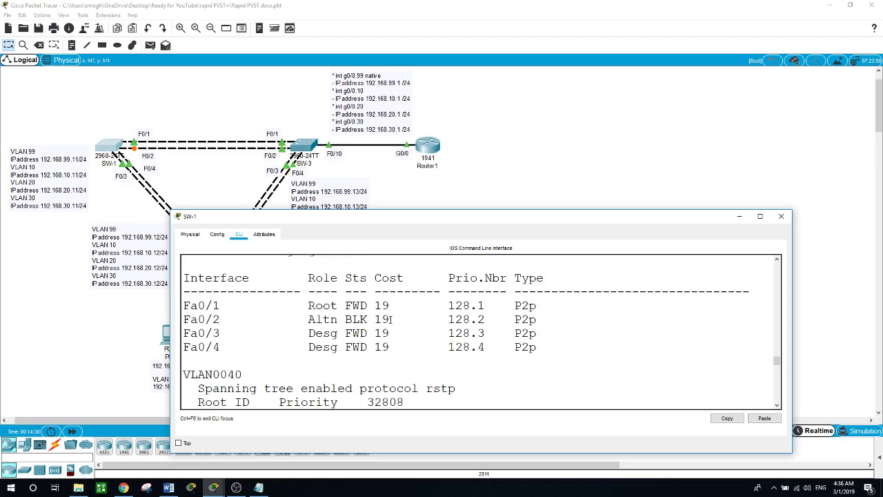
{"action": "left_click_drag", "start_coordinate": [392, 319], "coordinate": [199, 320]}
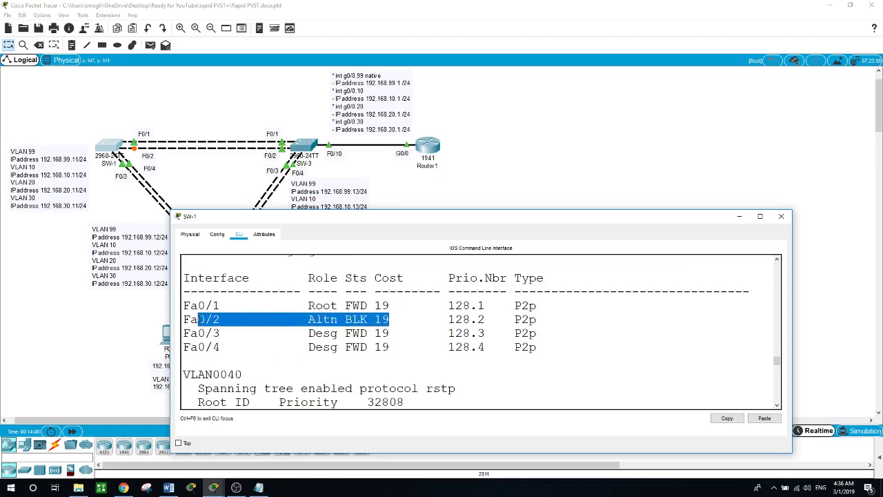
Switch to SW-2's console and leave global configuration for privileged EXEC mode
{"action": "left_click", "coordinate": [101, 347]}
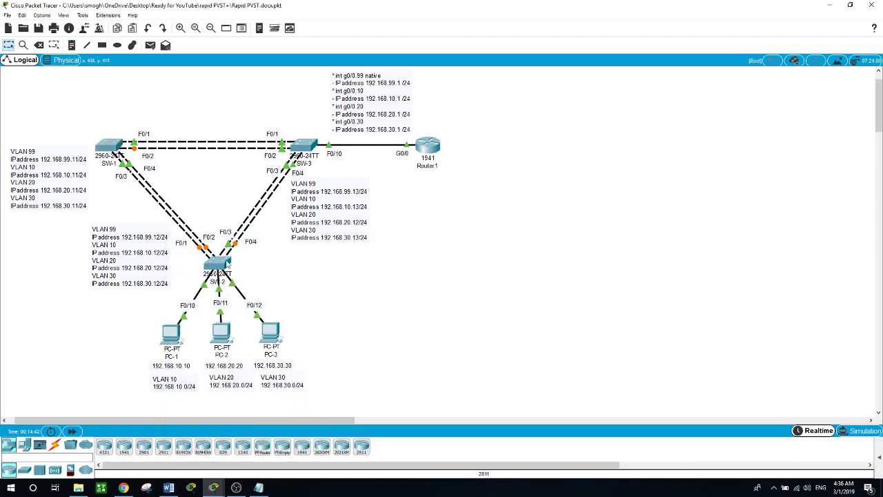
{"action": "left_click", "coordinate": [228, 263]}
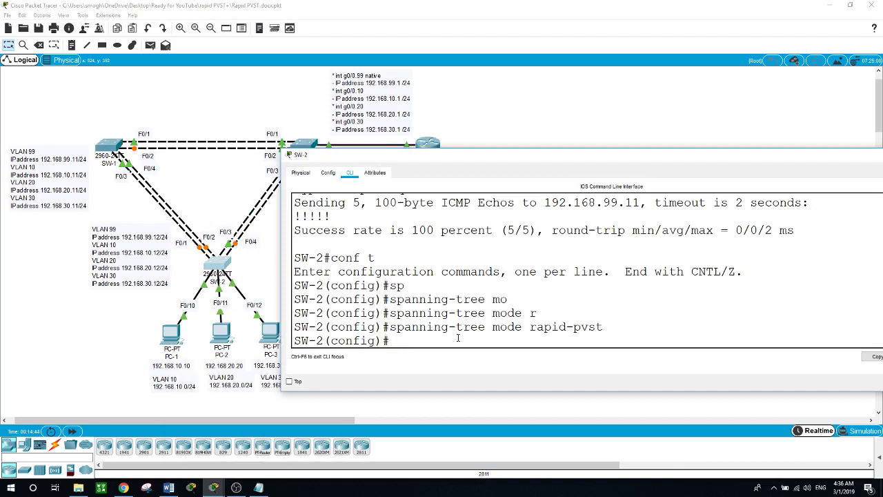
{"action": "type", "text": "nd"}
{"action": "key", "text": "Return"}
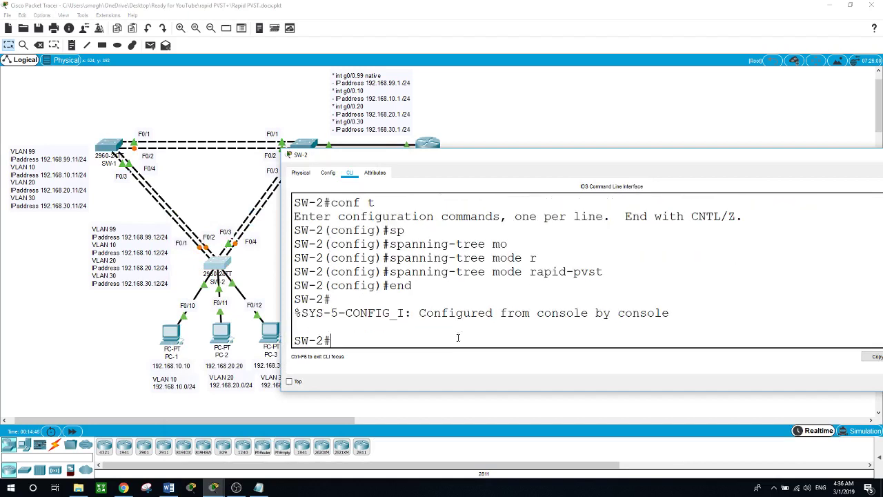
Display SW-2's spanning-tree status and page through the output to its last interface table
{"action": "type", "text": "show sp"}
{"action": "key", "text": "Tab"}
{"action": "key", "text": "Return"}
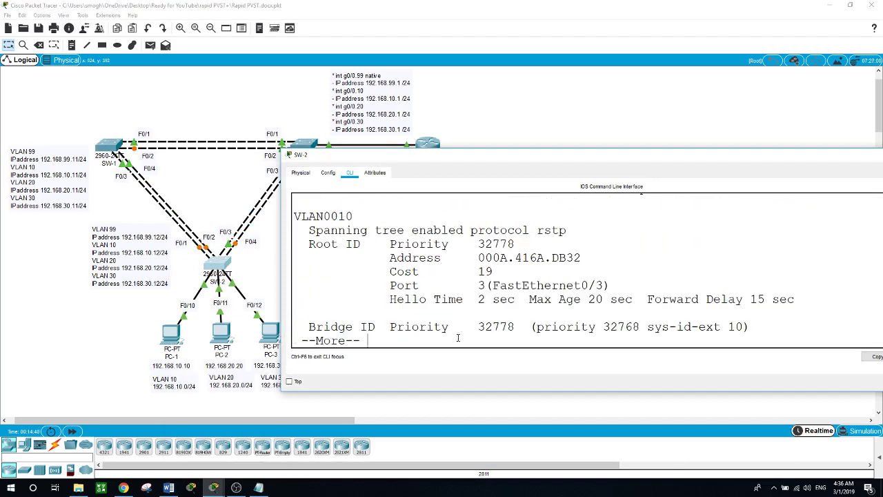
{"action": "key", "text": "space"}
{"action": "key", "text": "space"}
{"action": "key", "text": "space"}
{"action": "key", "text": "space"}
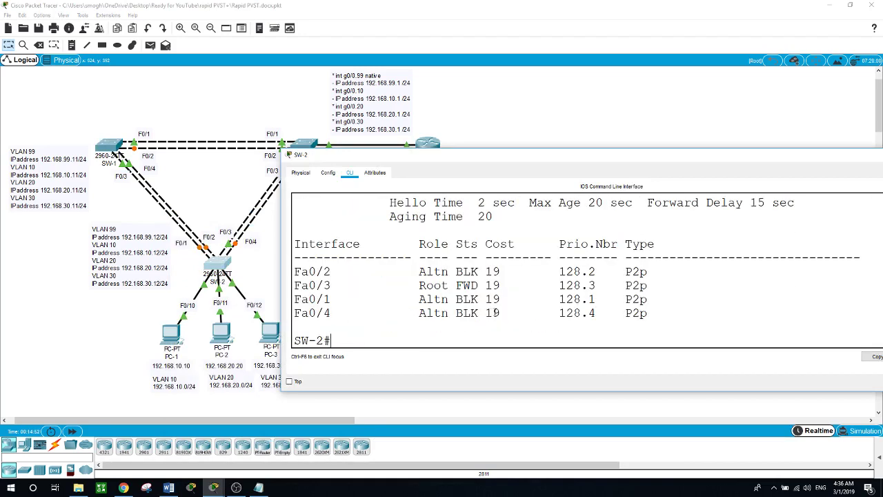
Examine the roles and states of Fa0/4, Fa0/1 and Fa0/2 on SW-2, then return to the topology
{"action": "left_click_drag", "start_coordinate": [496, 312], "coordinate": [423, 314]}
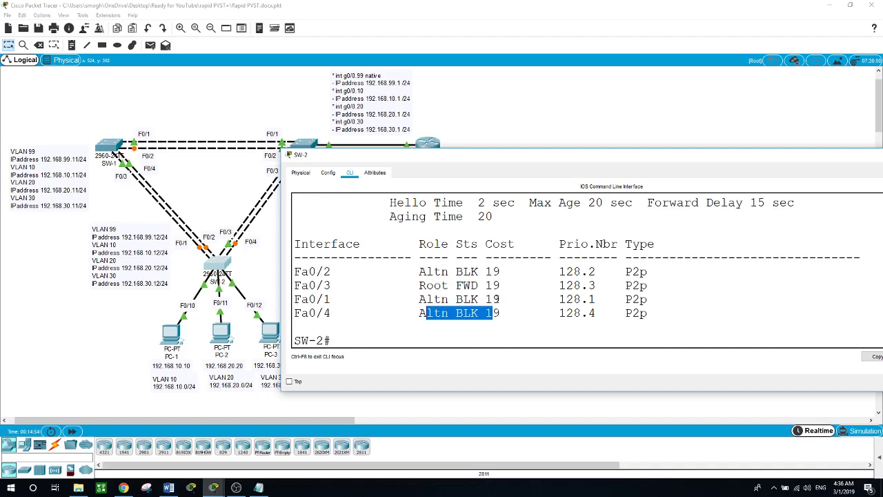
{"action": "left_click_drag", "start_coordinate": [497, 299], "coordinate": [426, 299]}
{"action": "left_click_drag", "start_coordinate": [498, 271], "coordinate": [423, 267]}
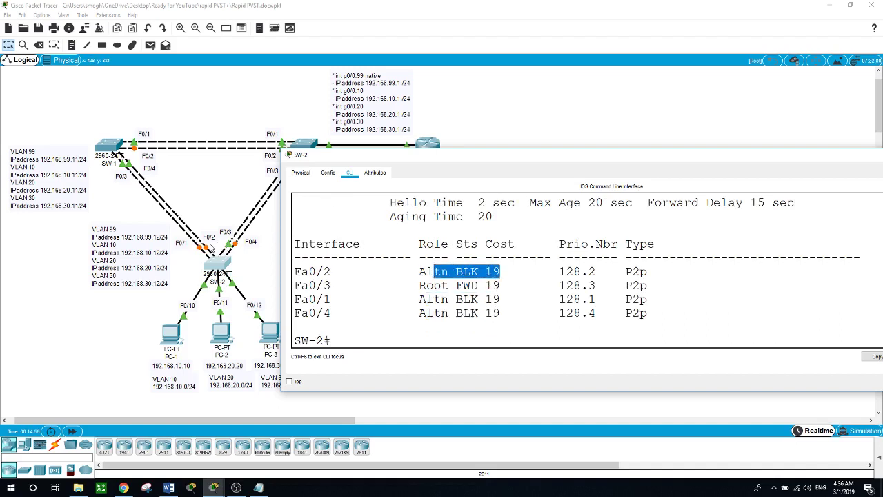
{"action": "left_click", "coordinate": [215, 196]}
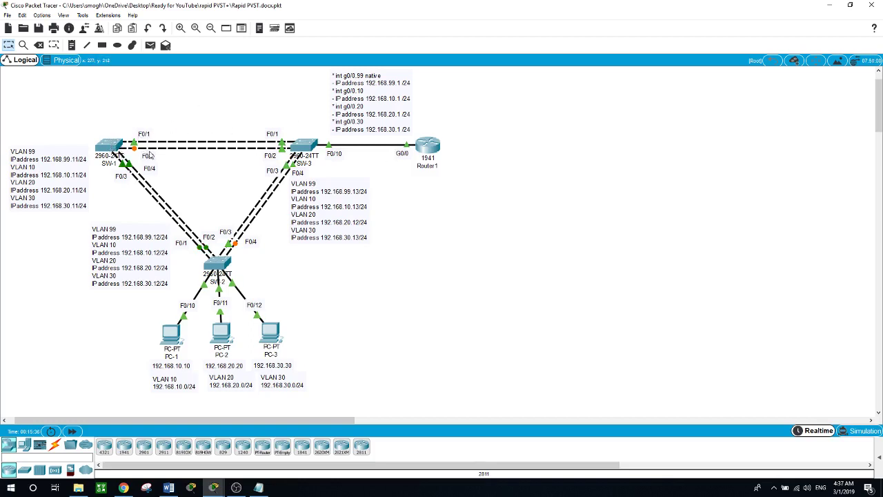
Open SW-1's console and copy its spanning-tree root primary commands for VLANs 1, 10, 30, 50 and 70 from the Notepad notes
{"action": "mouse_move", "coordinate": [114, 148]}
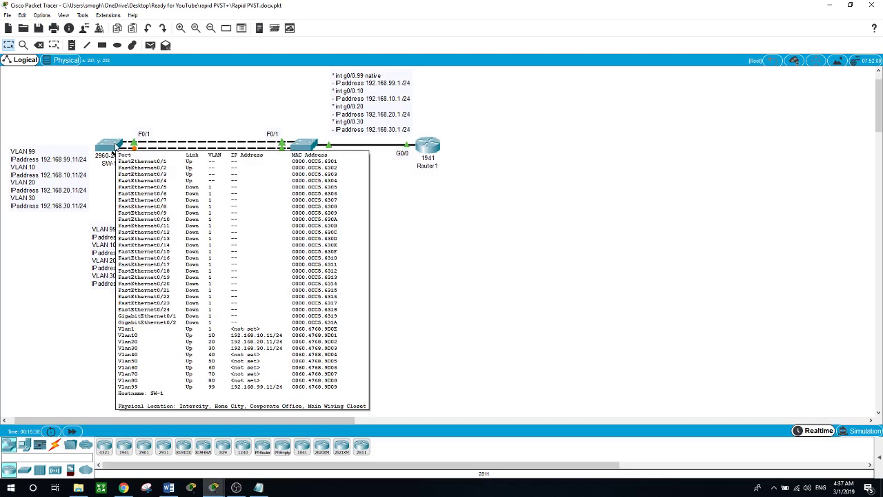
{"action": "left_click", "coordinate": [236, 488]}
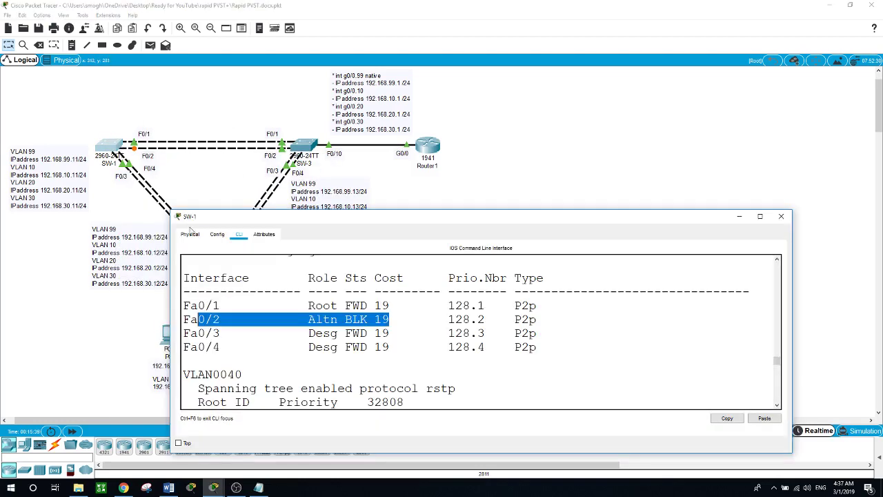
{"action": "left_click", "coordinate": [257, 489]}
{"action": "scroll", "coordinate": [703, 270], "scroll_direction": "down", "scroll_amount": 5}
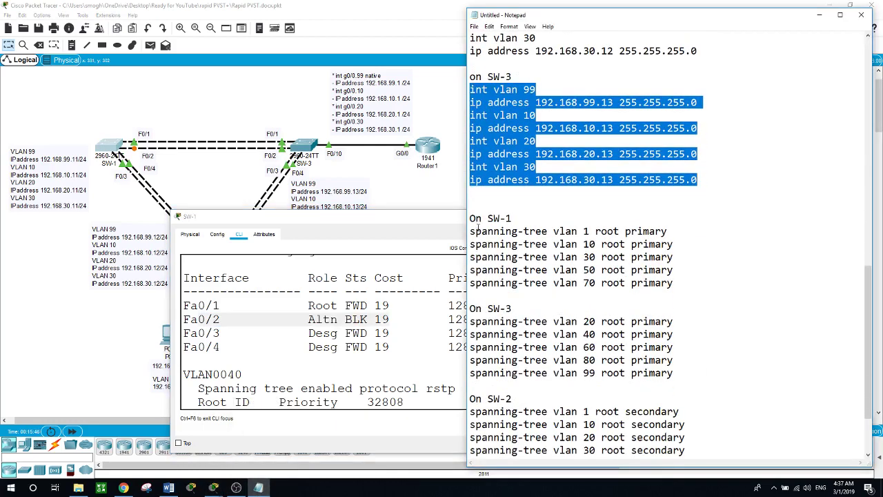
{"action": "left_click_drag", "start_coordinate": [471, 232], "coordinate": [683, 283]}
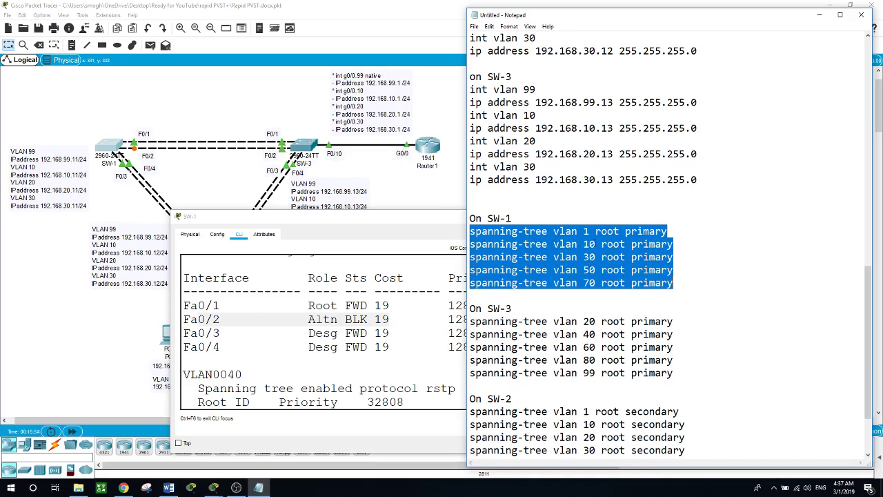
{"action": "right_click", "coordinate": [594, 252]}
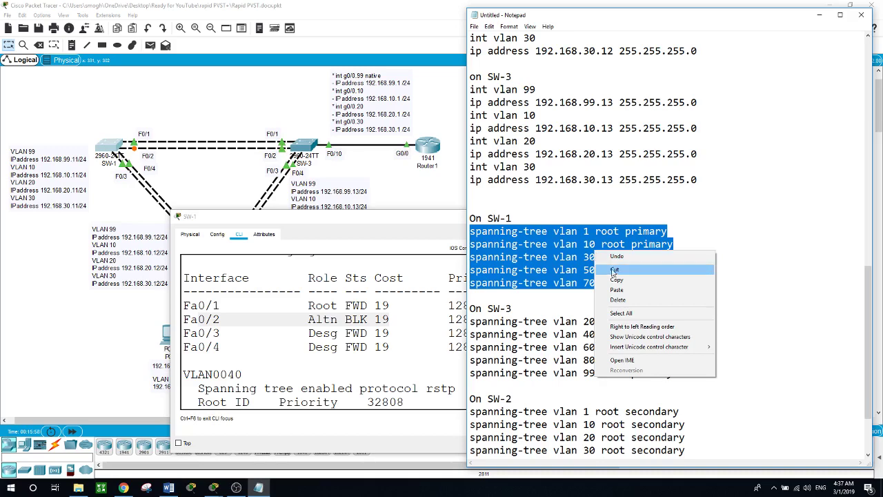
{"action": "left_click", "coordinate": [617, 281]}
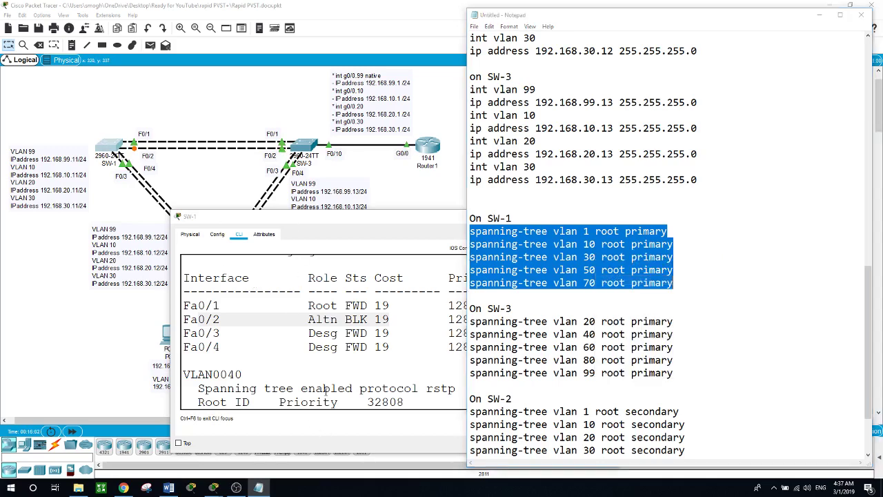
Enter global configuration on SW-1 and paste the commands making it root primary for VLANs 1, 10, 30, 50 and 70
{"action": "left_click", "coordinate": [325, 433]}
{"action": "scroll", "coordinate": [326, 392], "scroll_direction": "down", "scroll_amount": 6}
{"action": "scroll", "coordinate": [326, 392], "scroll_direction": "down", "scroll_amount": 4}
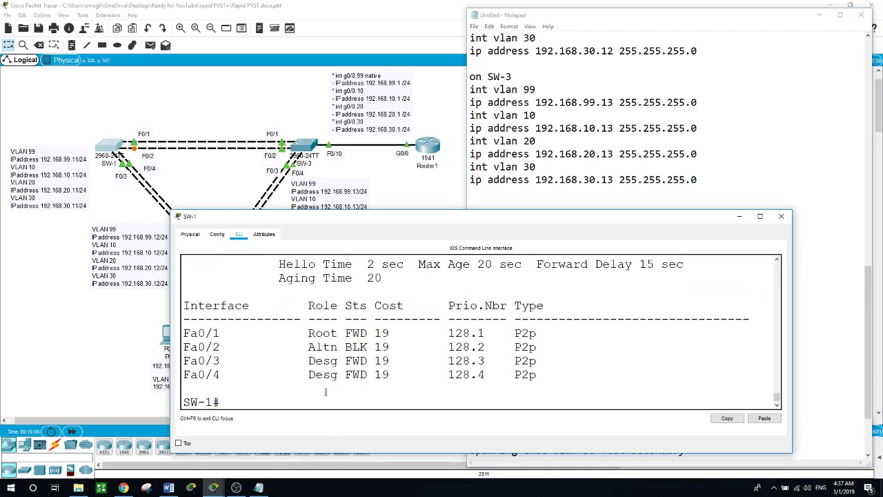
{"action": "type", "text": "conf t"}
{"action": "key", "text": "Return"}
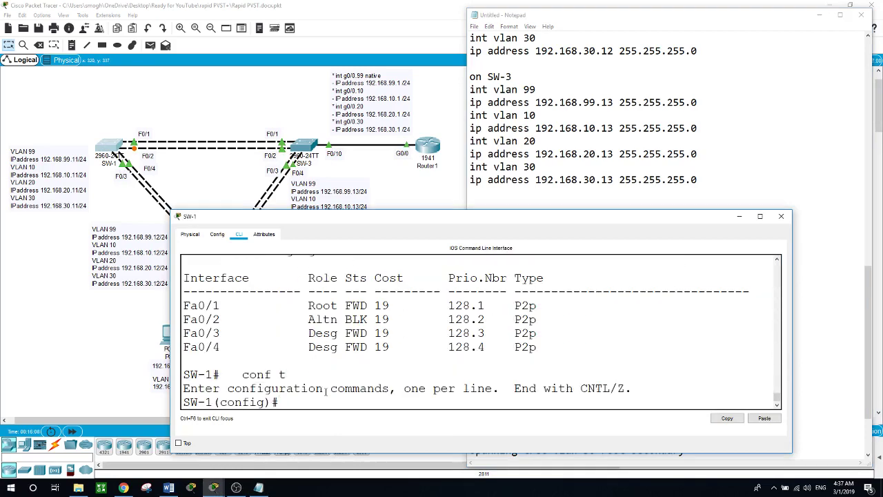
{"action": "right_click", "coordinate": [356, 360]}
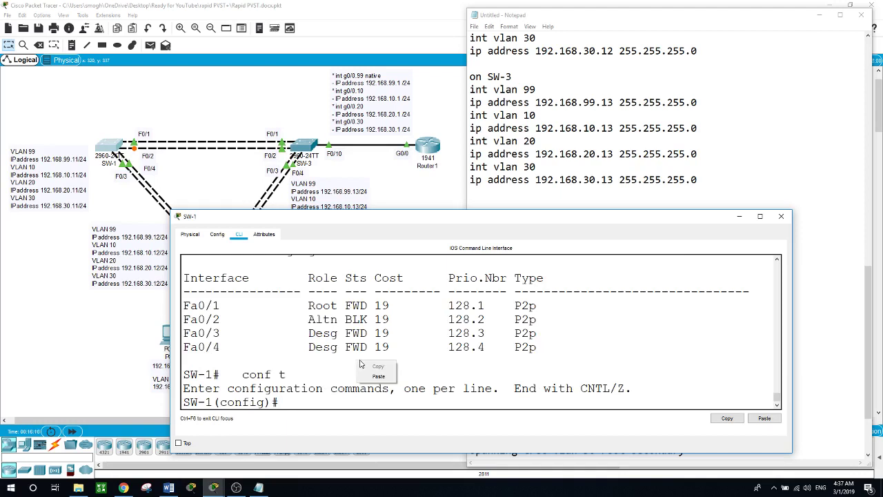
{"action": "left_click", "coordinate": [377, 377]}
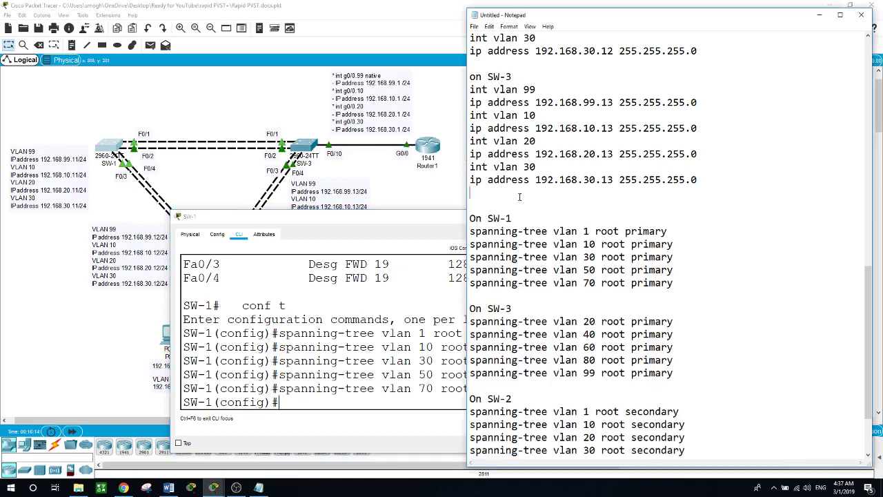
Copy SW-3's spanning-tree root primary commands for VLANs 20, 40, 60, 80 and 99 from the Notepad notes
{"action": "left_click", "coordinate": [519, 201]}
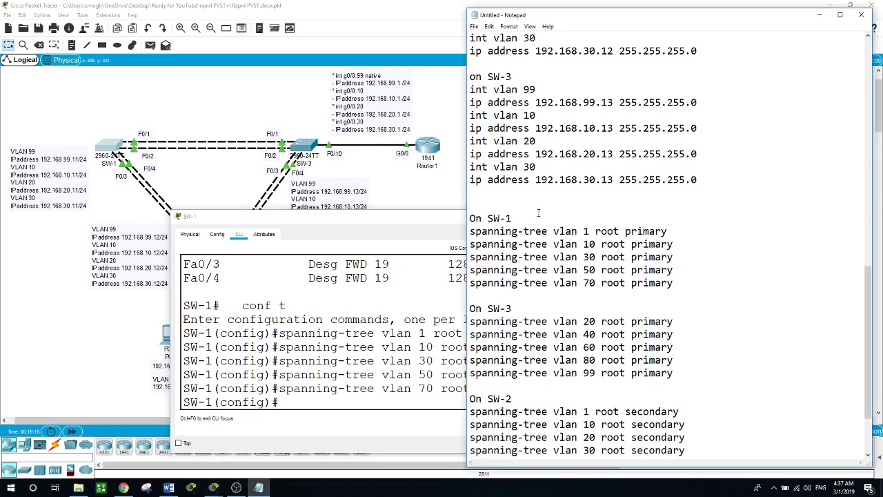
{"action": "scroll", "coordinate": [535, 210], "scroll_direction": "down", "scroll_amount": 2}
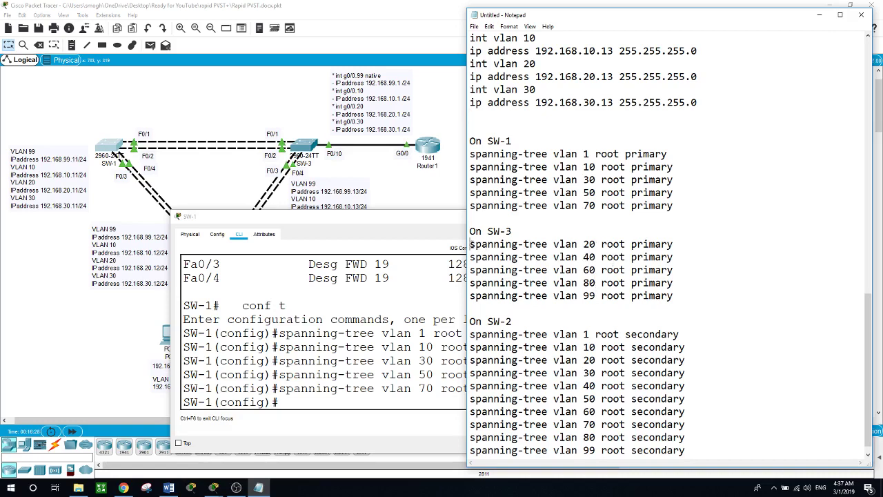
{"action": "left_click_drag", "start_coordinate": [470, 243], "coordinate": [676, 295]}
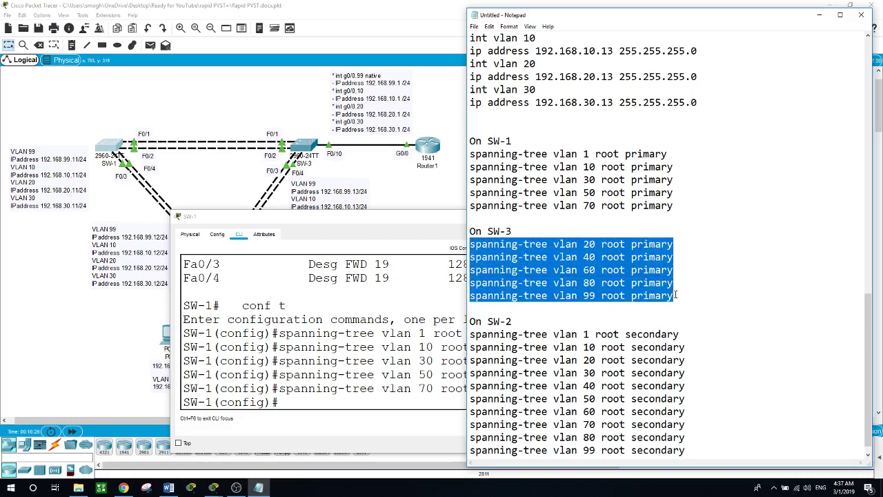
{"action": "right_click", "coordinate": [602, 272]}
{"action": "left_click", "coordinate": [621, 302]}
Enter global configuration on SW-3 and paste the commands making it root primary for VLANs 20, 40, 60, 80 and 99
{"action": "left_click", "coordinate": [295, 140]}
{"action": "left_click_drag", "start_coordinate": [311, 301], "coordinate": [311, 356]}
{"action": "left_click", "coordinate": [449, 375]}
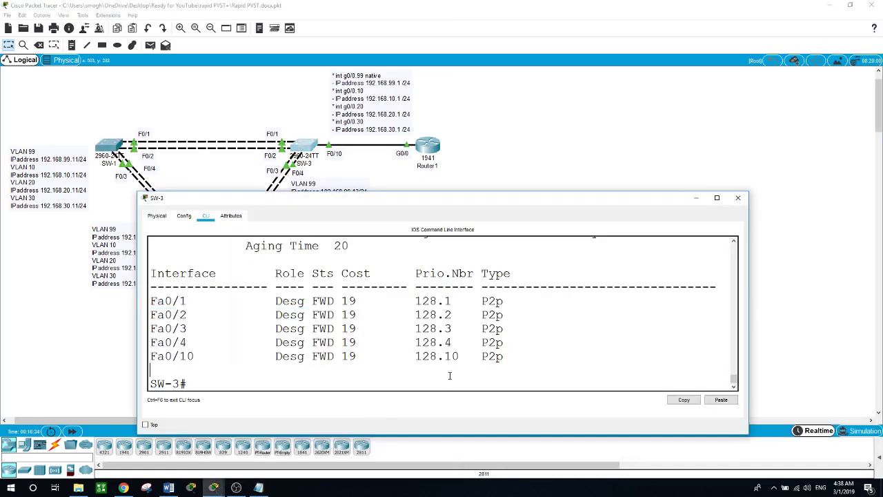
{"action": "type", "text": "conf t"}
{"action": "key", "text": "Return"}
{"action": "right_click", "coordinate": [373, 348]}
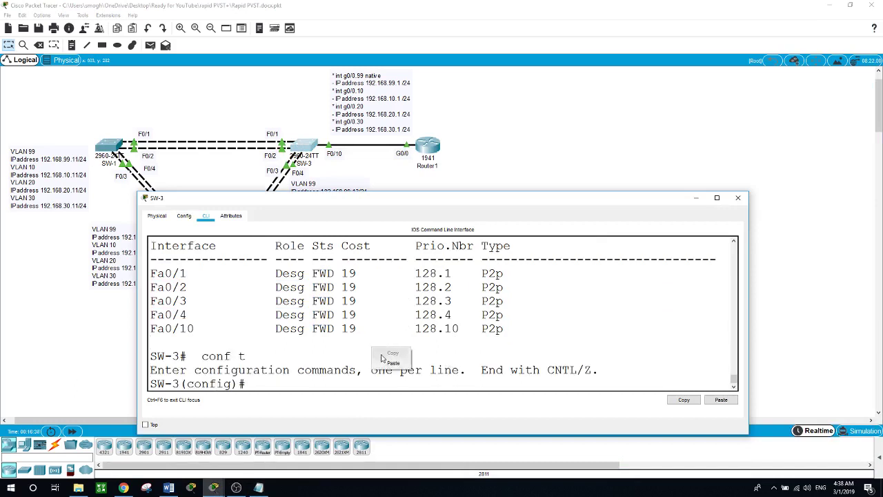
{"action": "left_click", "coordinate": [390, 363]}
{"action": "key", "text": "Return"}
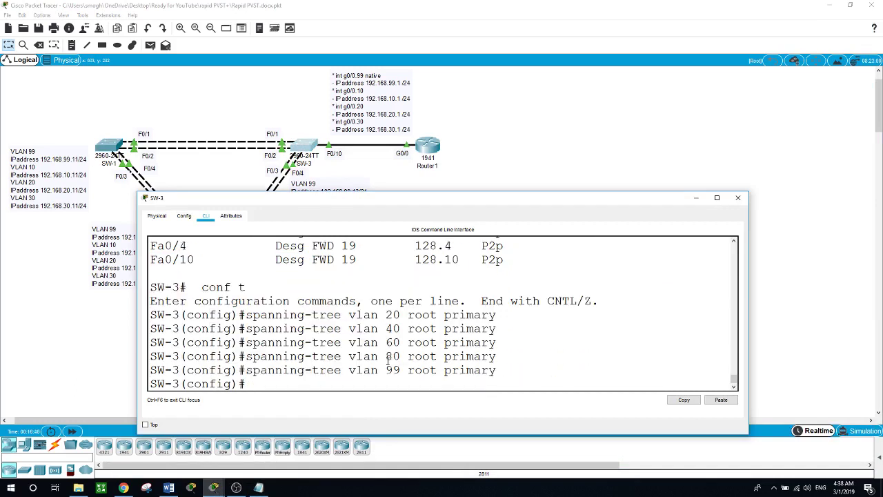
{"action": "left_click", "coordinate": [124, 354]}
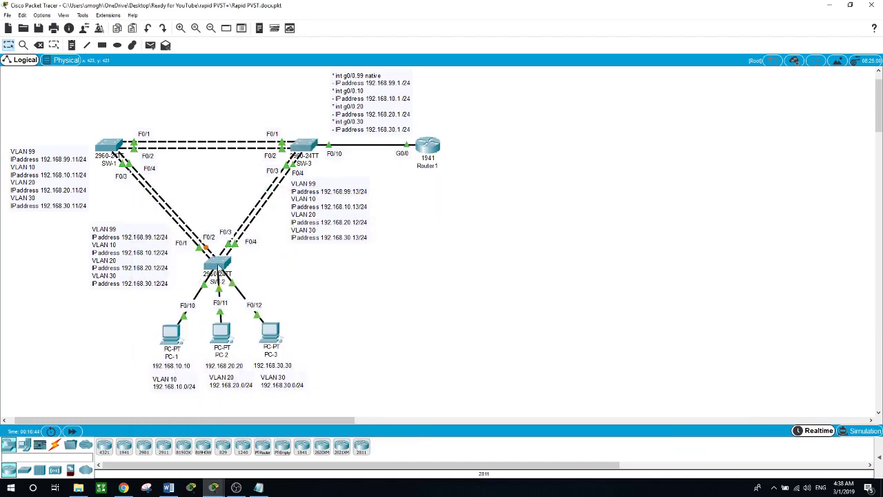
Copy SW-2's spanning-tree root secondary commands for VLANs 1, 10 to 80 and 99 from the Notepad notes
{"action": "mouse_move", "coordinate": [222, 288]}
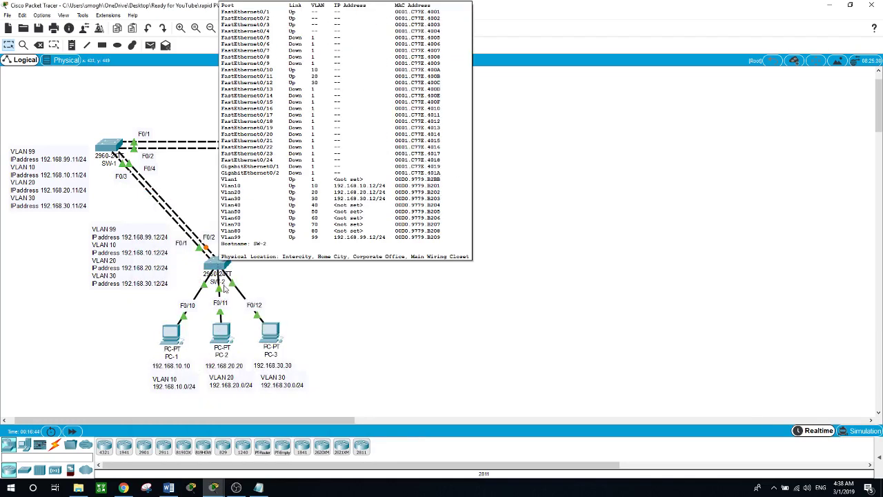
{"action": "left_click", "coordinate": [258, 487]}
{"action": "scroll", "coordinate": [641, 315], "scroll_direction": "down", "scroll_amount": 1}
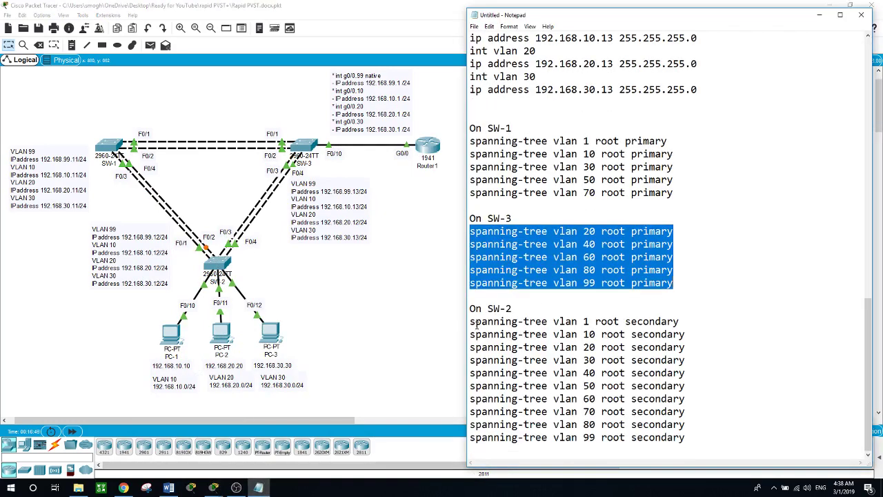
{"action": "left_click_drag", "start_coordinate": [470, 321], "coordinate": [709, 430]}
{"action": "right_click", "coordinate": [622, 386]}
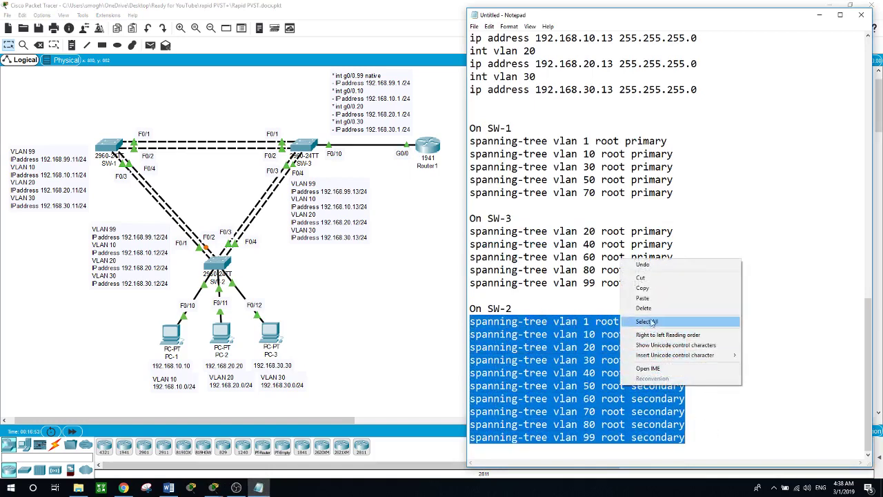
{"action": "left_click", "coordinate": [648, 288]}
Enter global configuration on SW-2 and paste the commands making it root secondary for VLANs 1, 10 to 80 and 99
{"action": "left_click", "coordinate": [325, 326]}
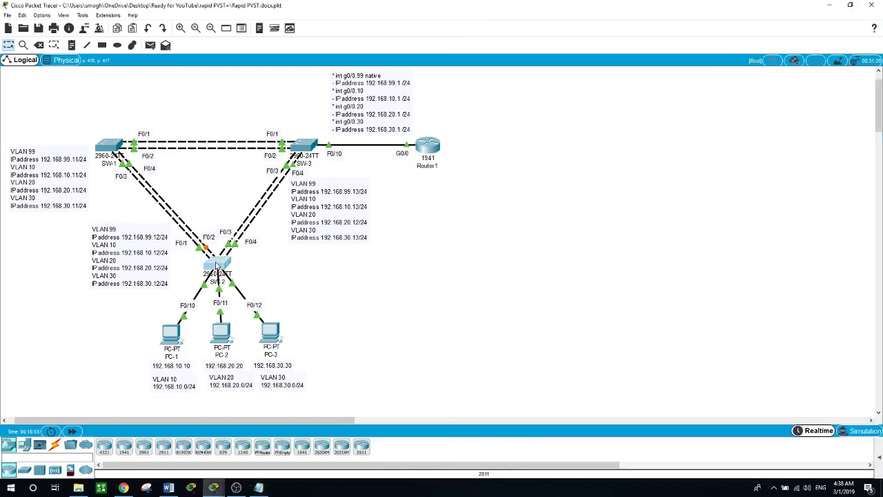
{"action": "scroll", "coordinate": [342, 324], "scroll_direction": "up", "scroll_amount": 1}
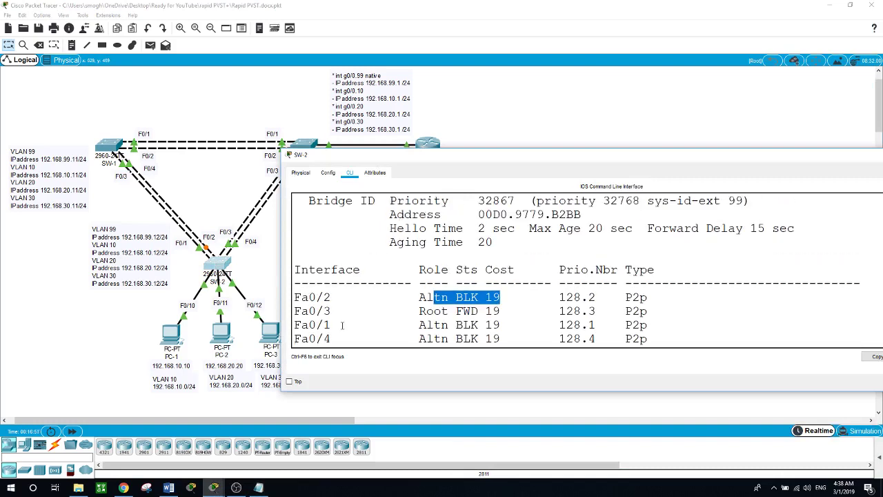
{"action": "scroll", "coordinate": [342, 325], "scroll_direction": "down", "scroll_amount": 1}
{"action": "type", "text": "conf t"}
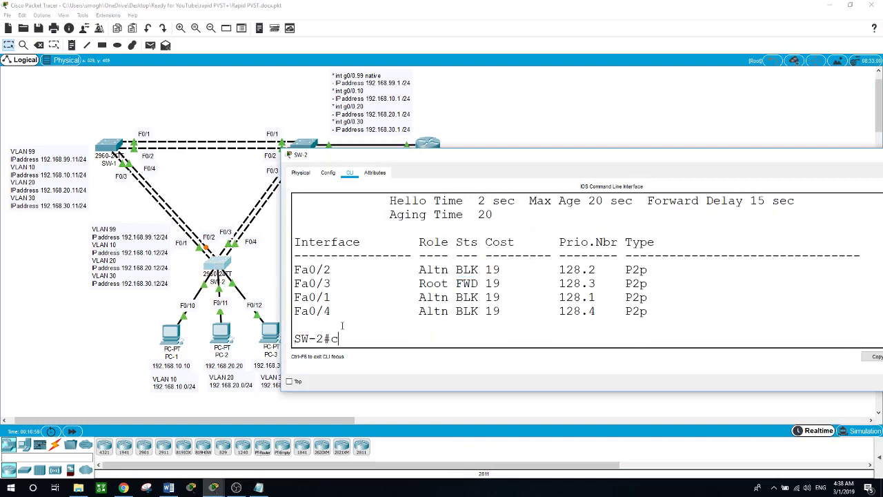
{"action": "key", "text": "Return"}
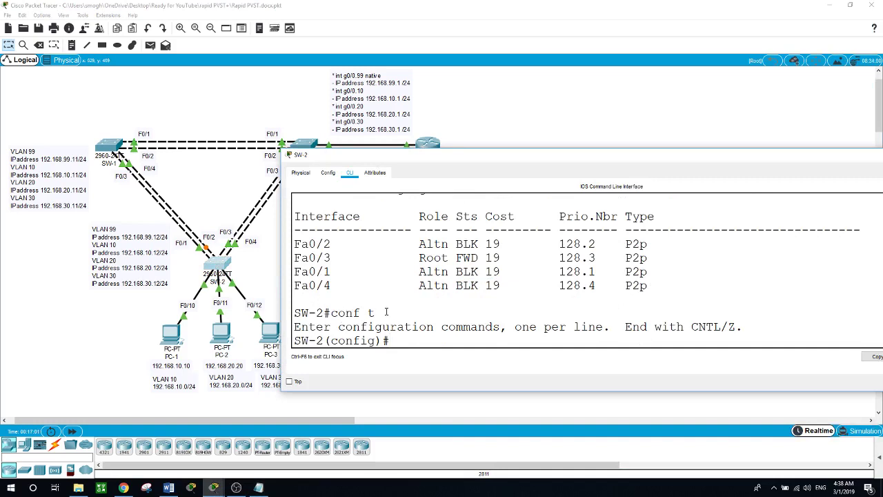
{"action": "right_click", "coordinate": [391, 310]}
{"action": "left_click", "coordinate": [409, 326]}
{"action": "key", "text": "Return"}
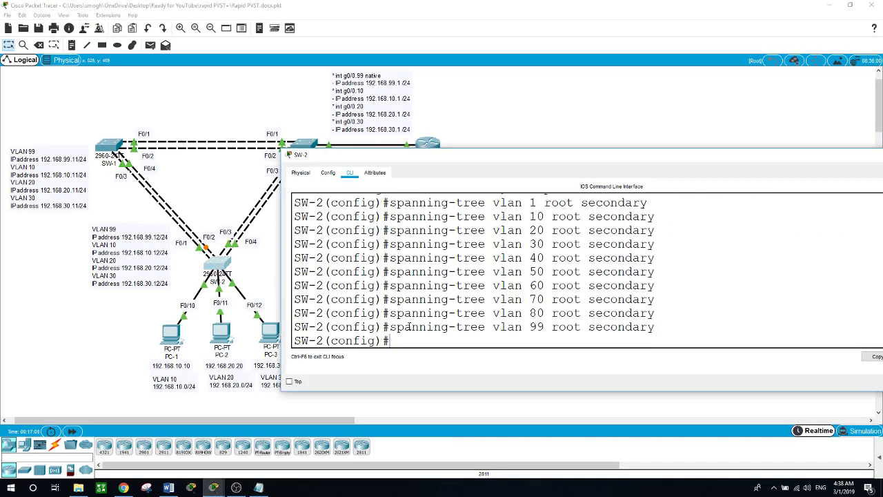
{"action": "left_click", "coordinate": [271, 280]}
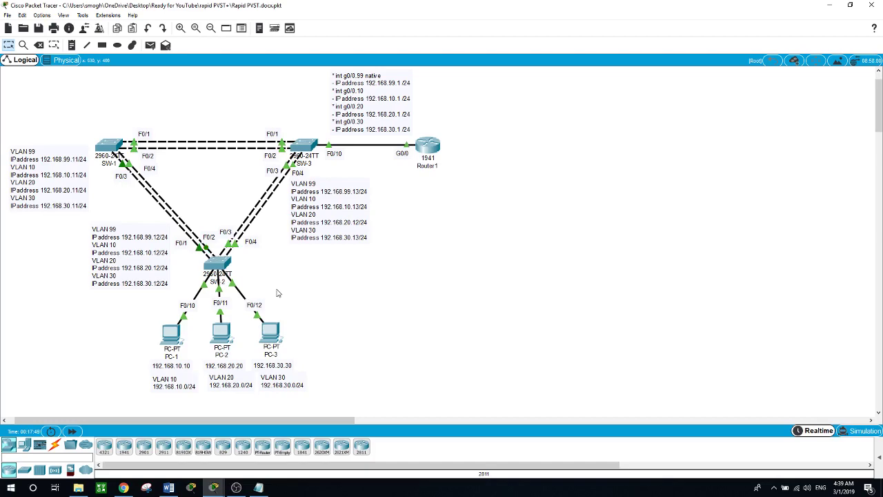
Enable spanning-tree PortFast on SW-2's interface range f0/10-12, then return to the topology
{"action": "left_click", "coordinate": [221, 267]}
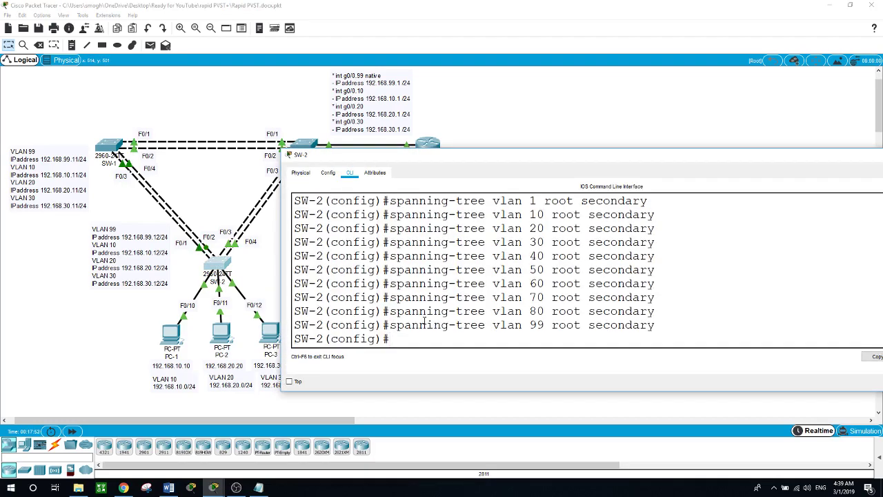
{"action": "type", "text": "con"}
{"action": "key", "text": "BackSpace"}
{"action": "key", "text": "BackSpace"}
{"action": "key", "text": "BackSpace"}
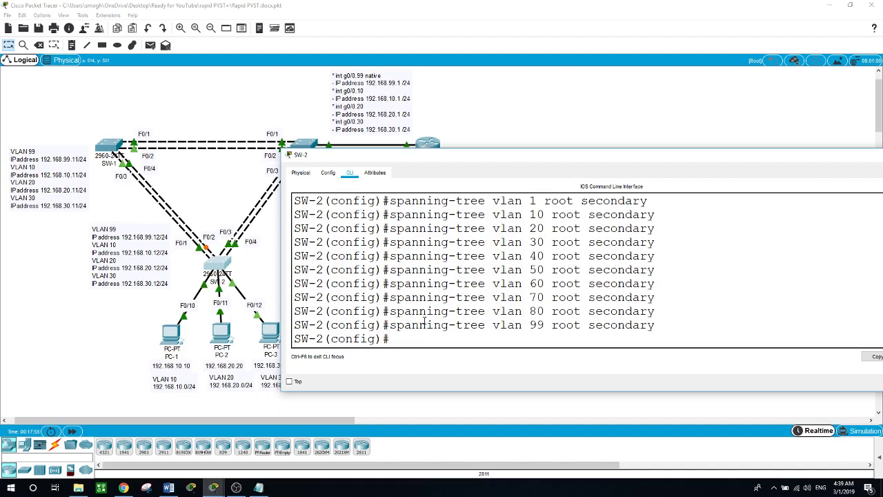
{"action": "type", "text": "int range f0/1"}
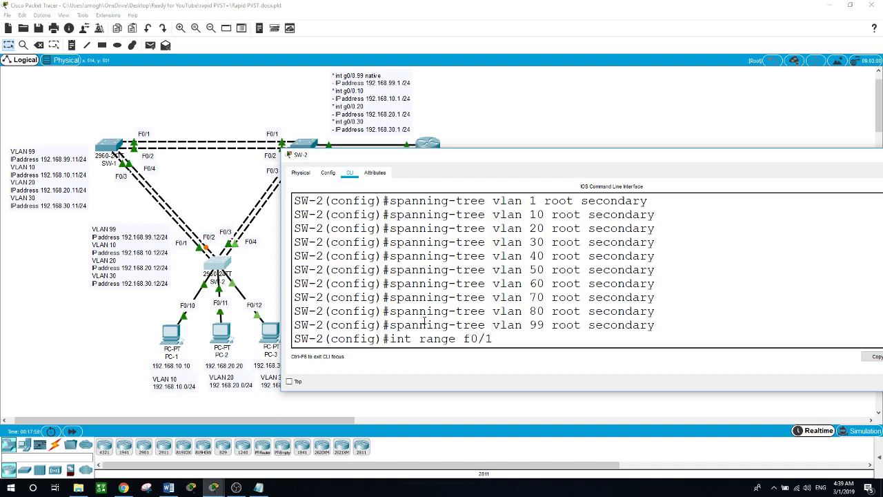
{"action": "type", "text": "0-12"}
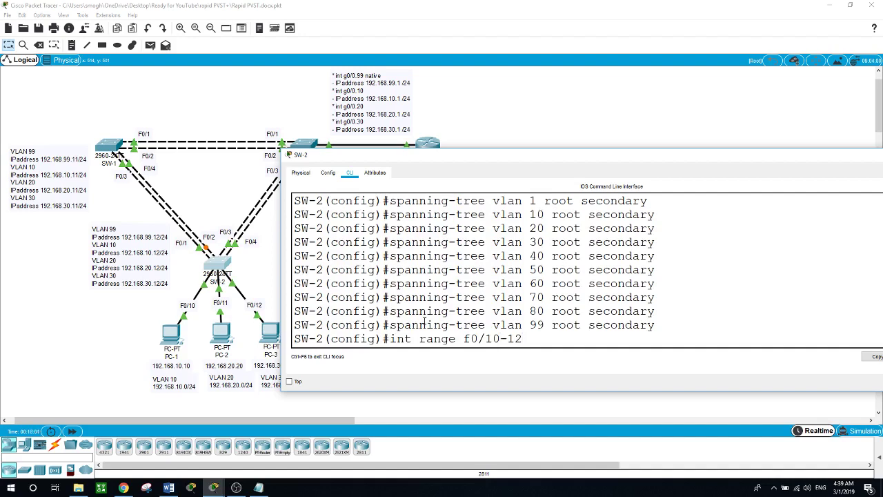
{"action": "key", "text": "Return"}
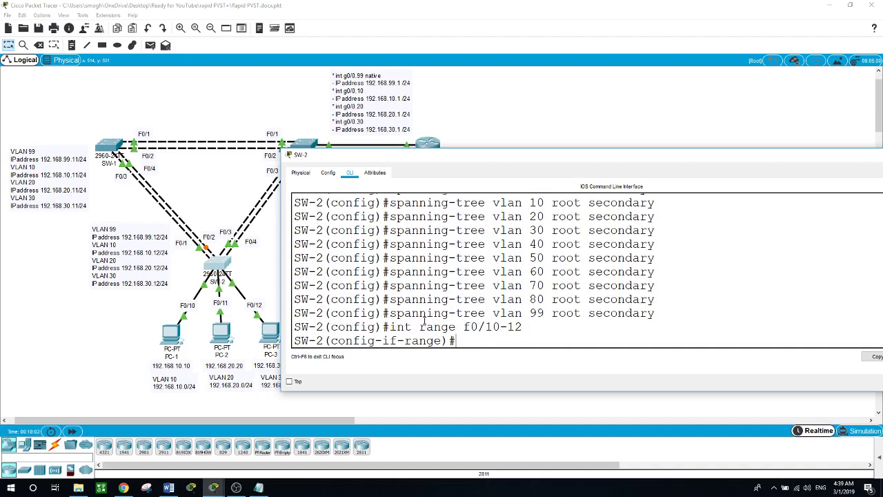
{"action": "type", "text": "sp"}
{"action": "key", "text": "Tab"}
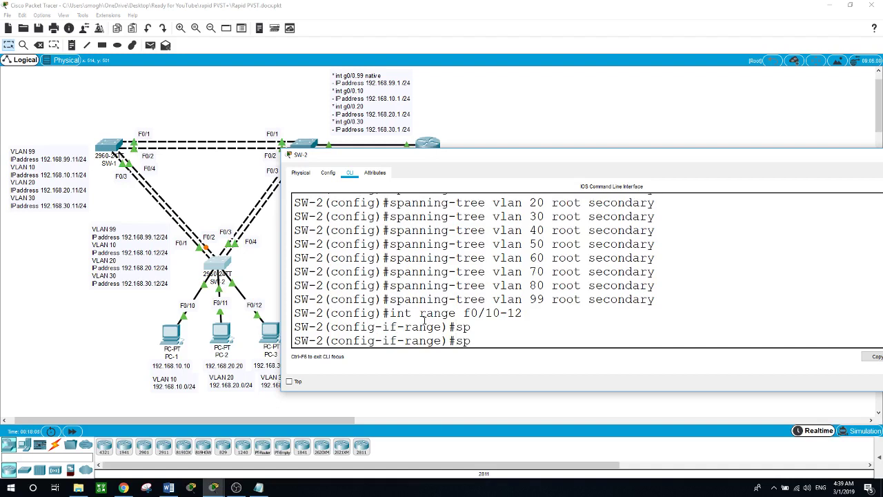
{"action": "type", "text": "a"}
{"action": "key", "text": "Tab"}
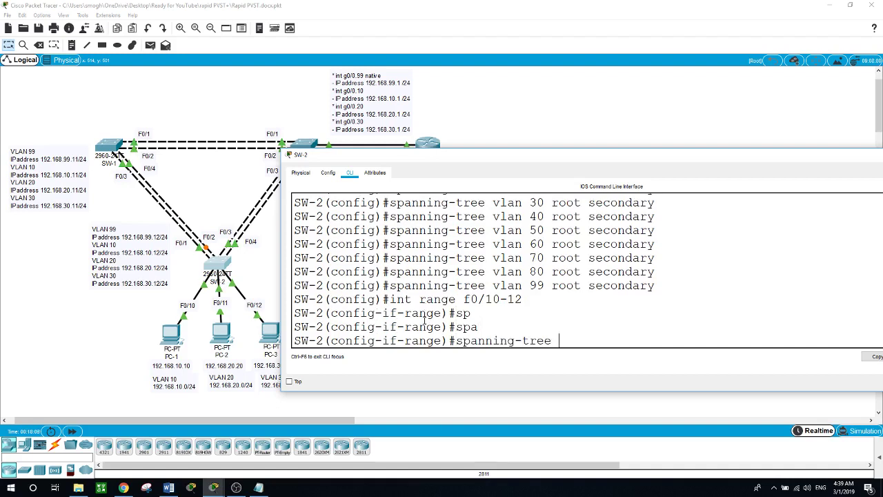
{"action": "type", "text": "por"}
{"action": "key", "text": "Tab"}
{"action": "key", "text": "Return"}
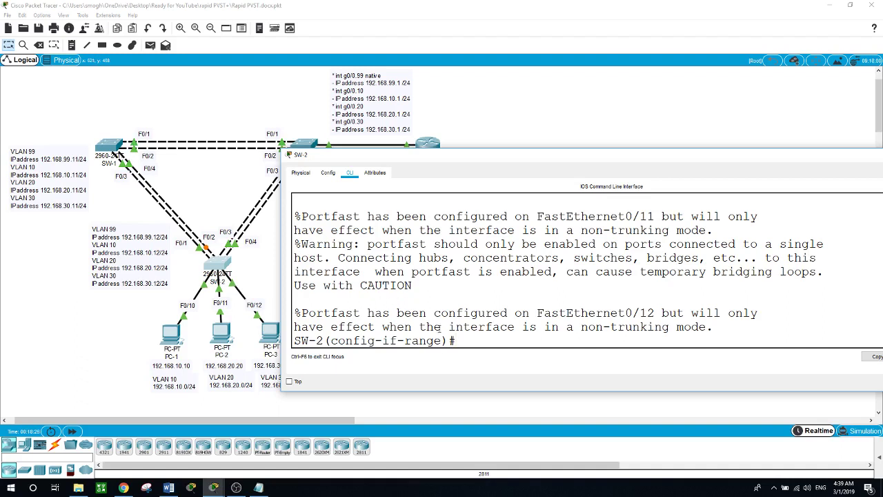
{"action": "left_click", "coordinate": [446, 405]}
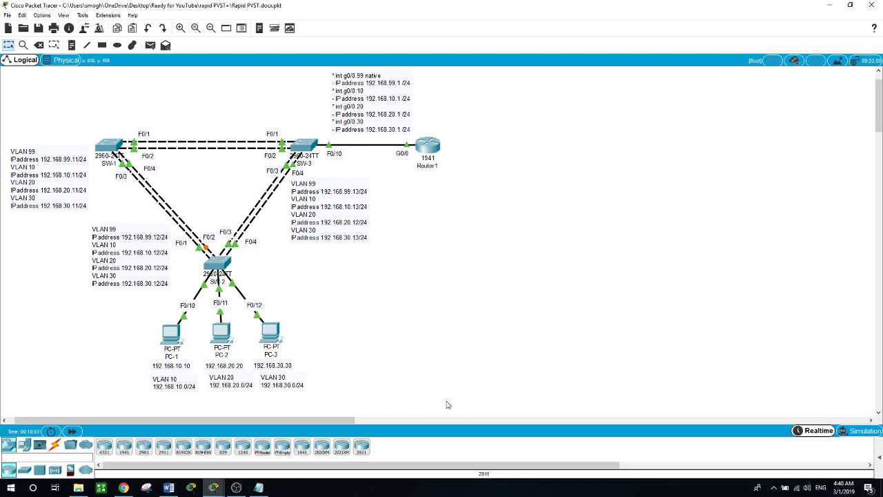
Check the BPDU guard options on SW-2, enable spanning-tree bpduguard on f0/10-12, and exit interface configuration
{"action": "left_click", "coordinate": [226, 263]}
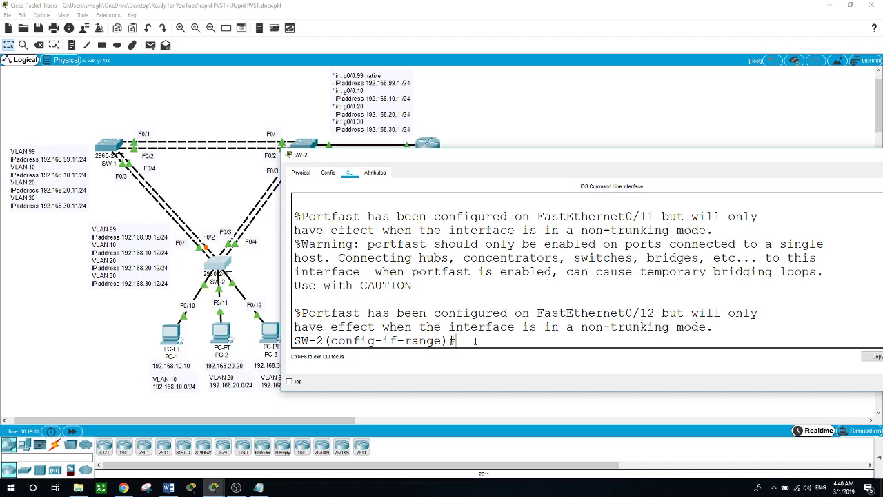
{"action": "type", "text": "sp"}
{"action": "key", "text": "Tab"}
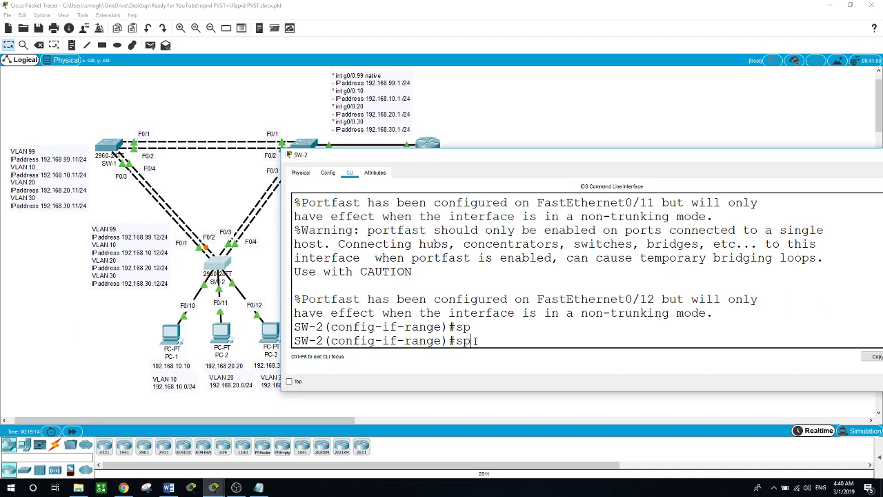
{"action": "type", "text": "a"}
{"action": "key", "text": "Tab"}
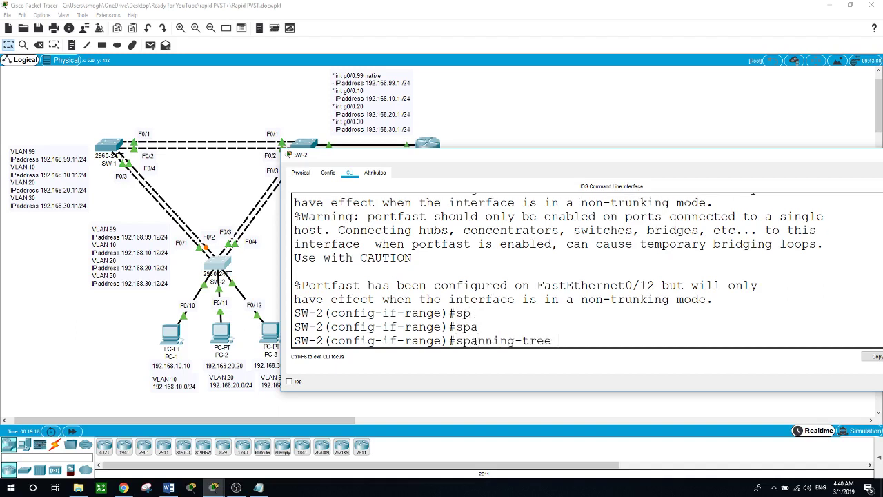
{"action": "type", "text": "bp"}
{"action": "key", "text": "Tab"}
{"action": "type", "text": "duguard ?"}
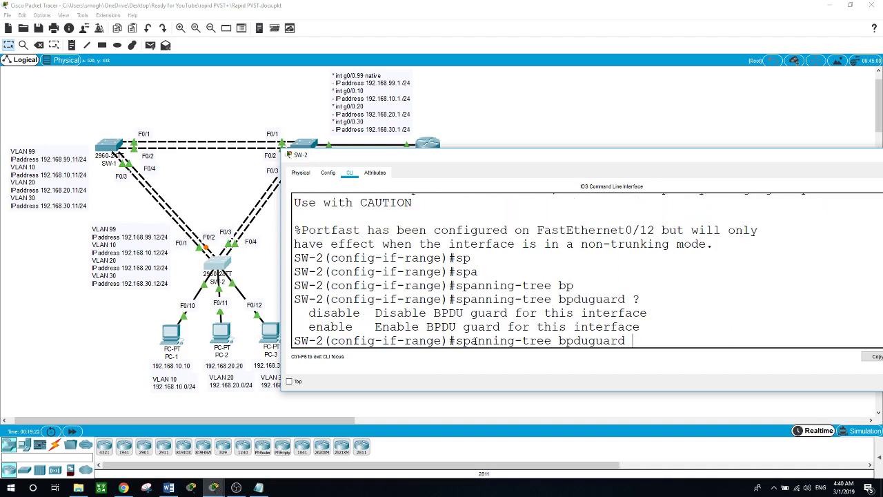
{"action": "type", "text": "en"}
{"action": "key", "text": "Tab"}
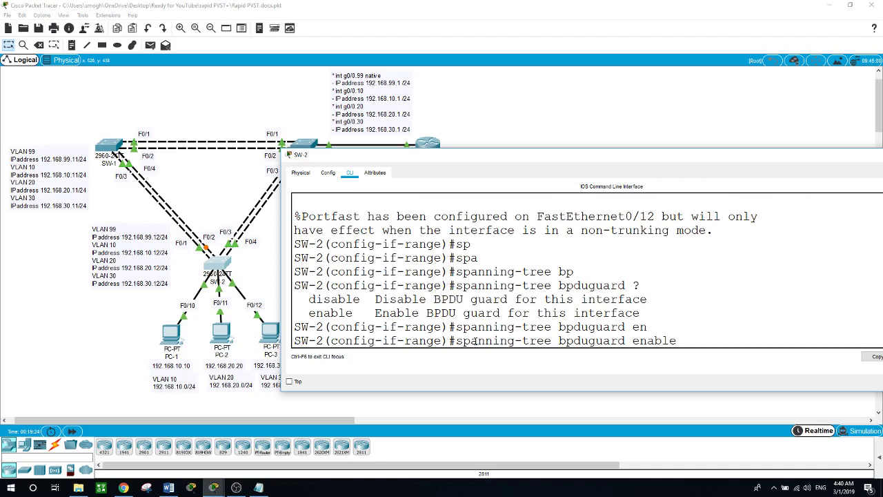
{"action": "key", "text": "Return"}
{"action": "type", "text": "exit"}
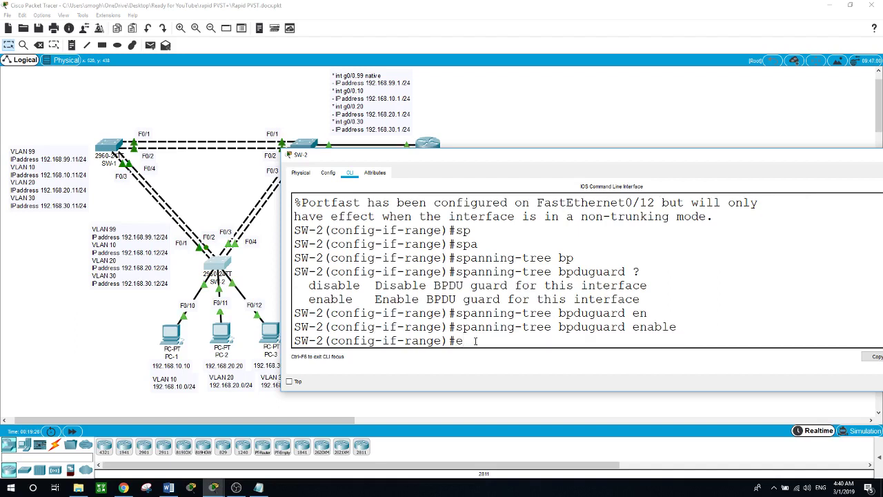
{"action": "key", "text": "Return"}
{"action": "key", "text": "Return"}
{"action": "key", "text": "Return"}
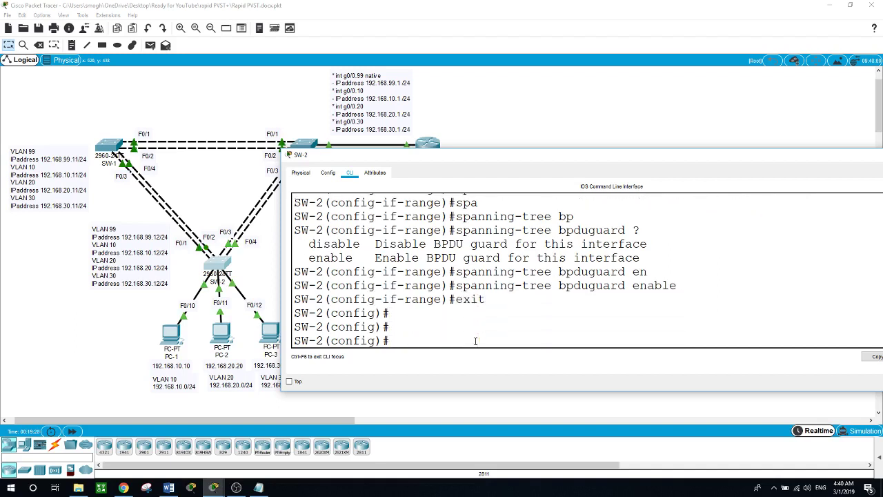
Leave configuration mode on SW-2 and ping 192.168.20.1 from its console
{"action": "type", "text": "exit"}
{"action": "key", "text": "Return"}
{"action": "type", "text": "ping"}
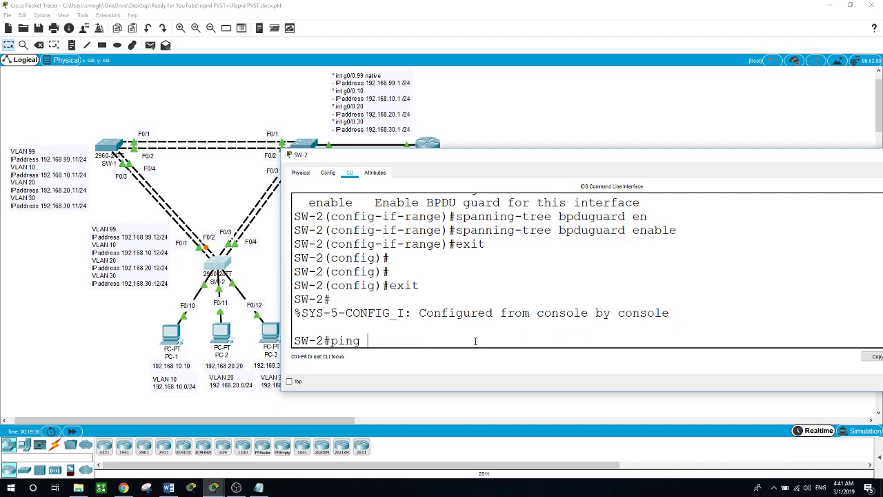
{"action": "type", "text": " 192.168.20.1"}
{"action": "key", "text": "Return"}
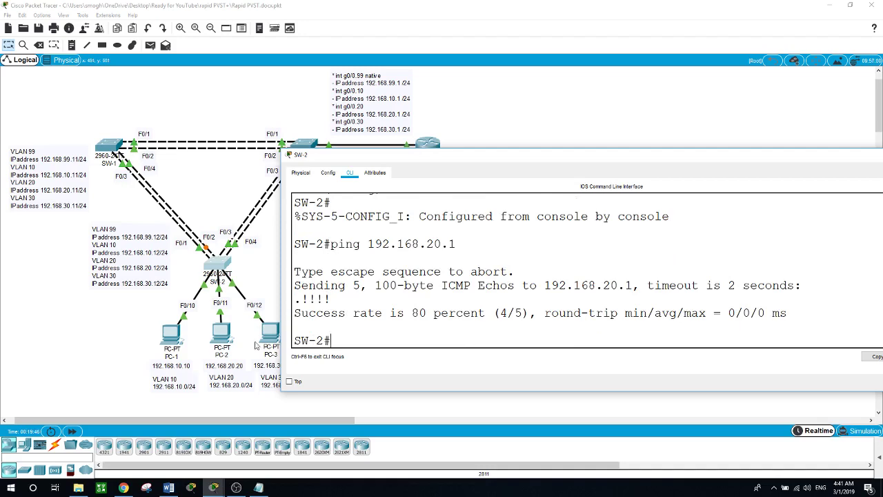
{"action": "left_click", "coordinate": [130, 339]}
Open the command prompt on PC-1 and ping the VLAN 20 gateway at 192.168.20.1
{"action": "left_click", "coordinate": [169, 335]}
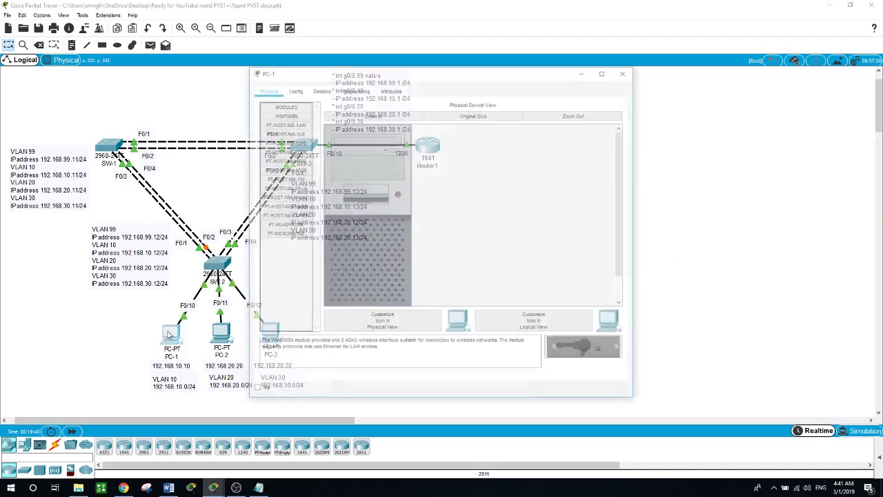
{"action": "left_click_drag", "start_coordinate": [442, 76], "coordinate": [644, 84]}
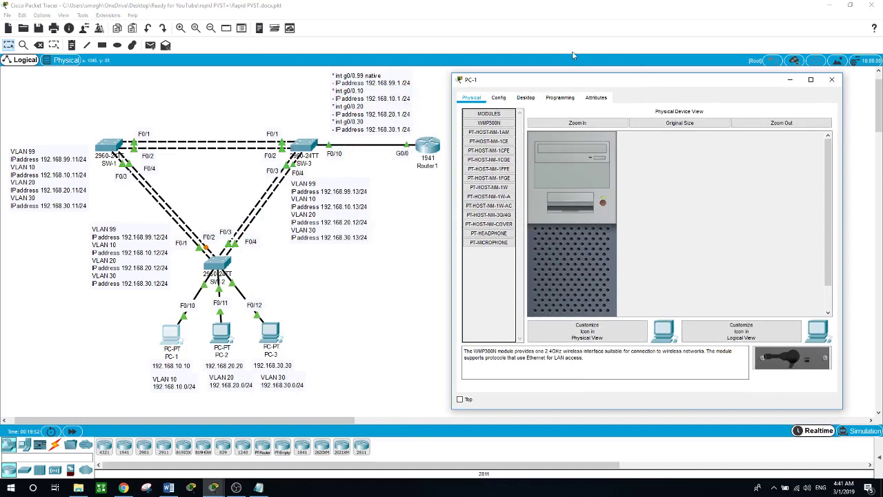
{"action": "left_click", "coordinate": [525, 101]}
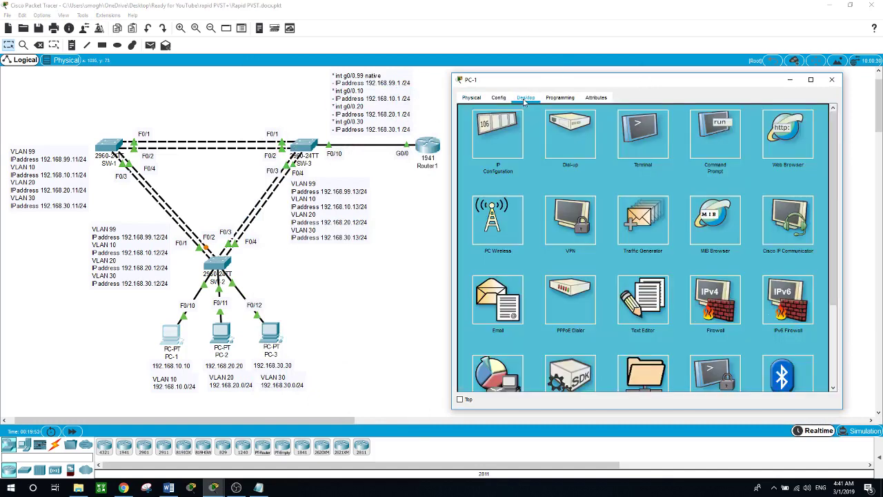
{"action": "left_click", "coordinate": [715, 133]}
{"action": "type", "text": "pi"}
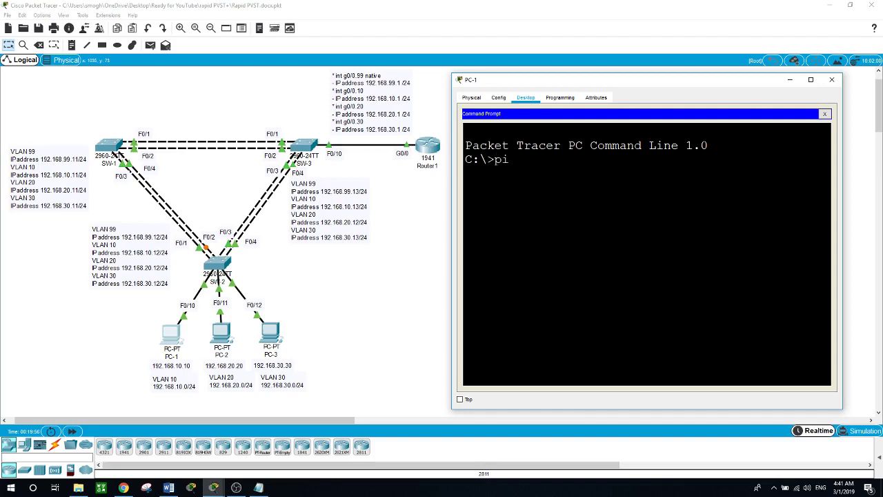
{"action": "type", "text": "ng 192.168.20.1"}
{"action": "key", "text": "Return"}
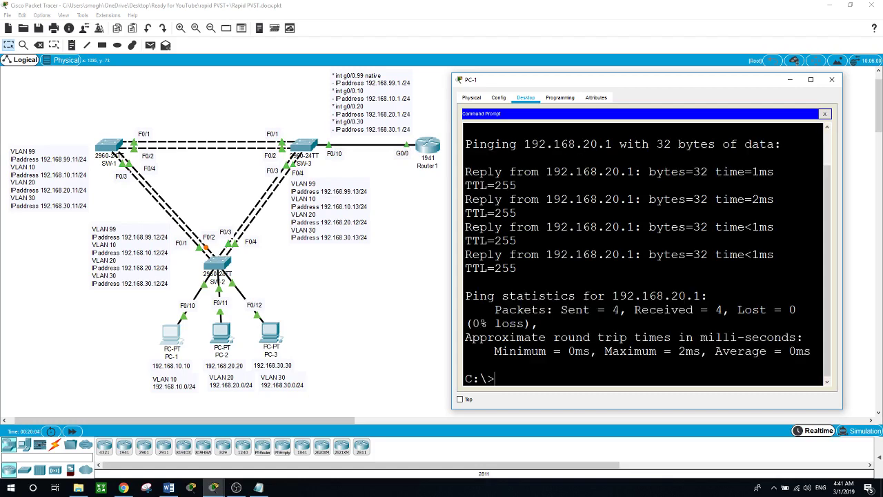
Ping 192.168.10.10 from PC-1, then return to the topology
{"action": "type", "text": "ping 192.168.10.10."}
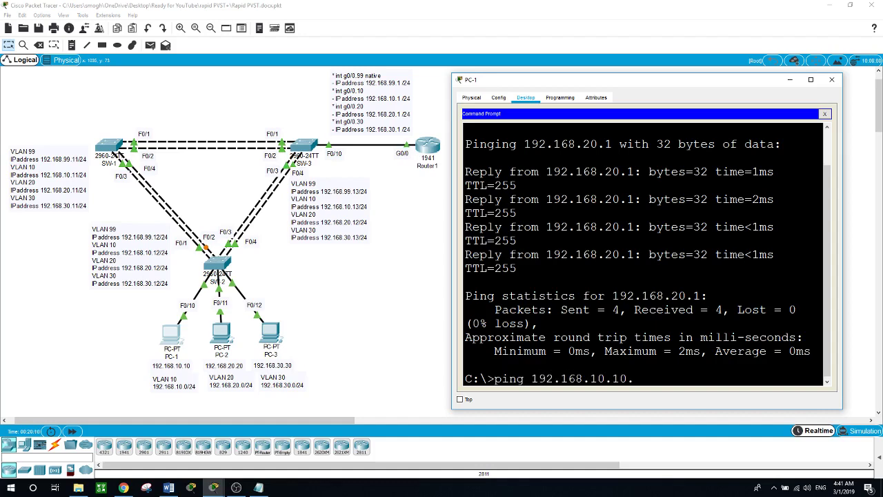
{"action": "key", "text": "Return"}
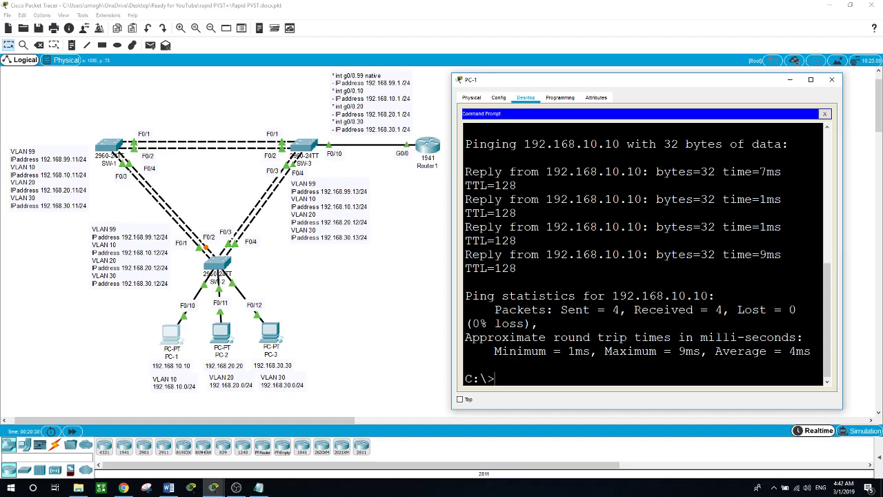
{"action": "key", "text": "alt+F4"}
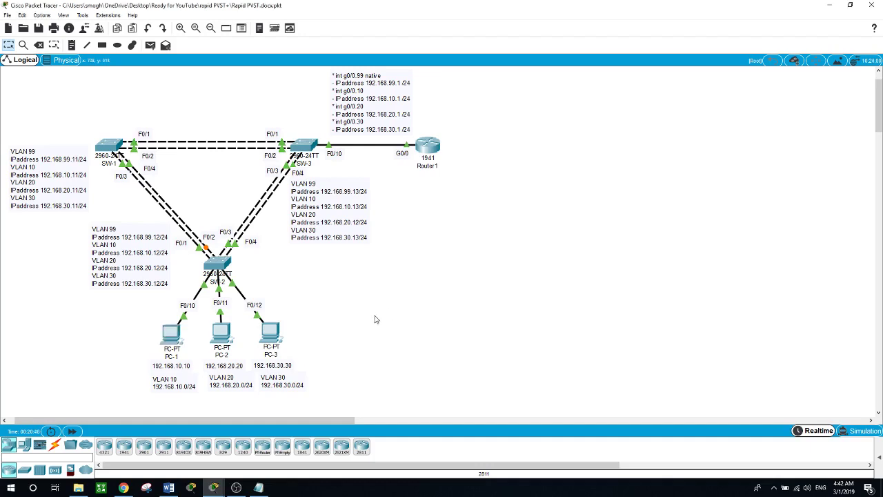